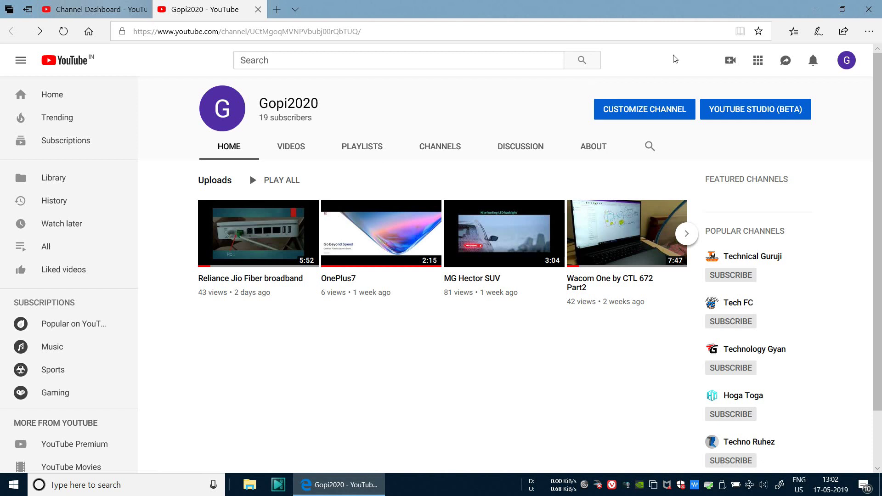
Minimize Edge and launch VMware Workstation Pro from its desktop shortcut
left_click(813, 9)
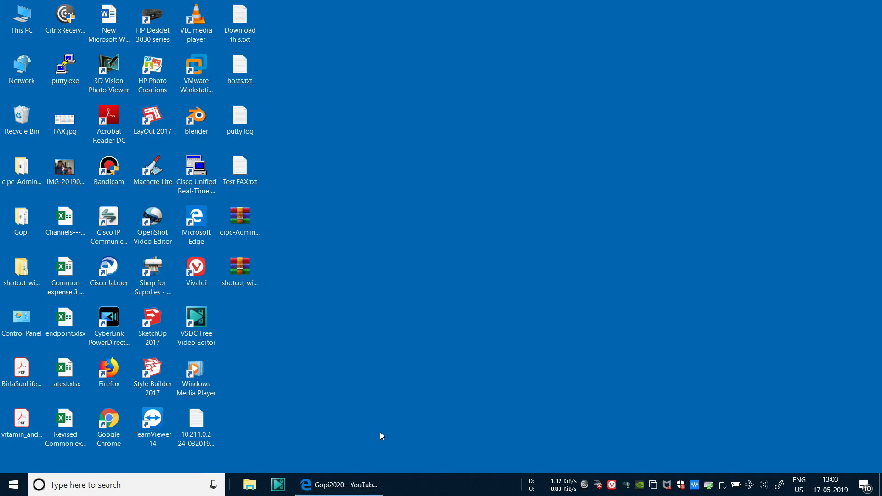
left_click(328, 485)
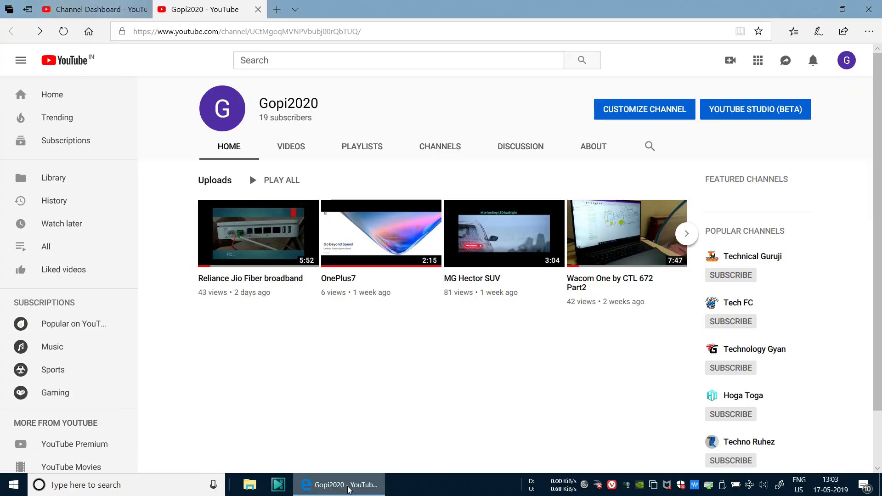
left_click(348, 485)
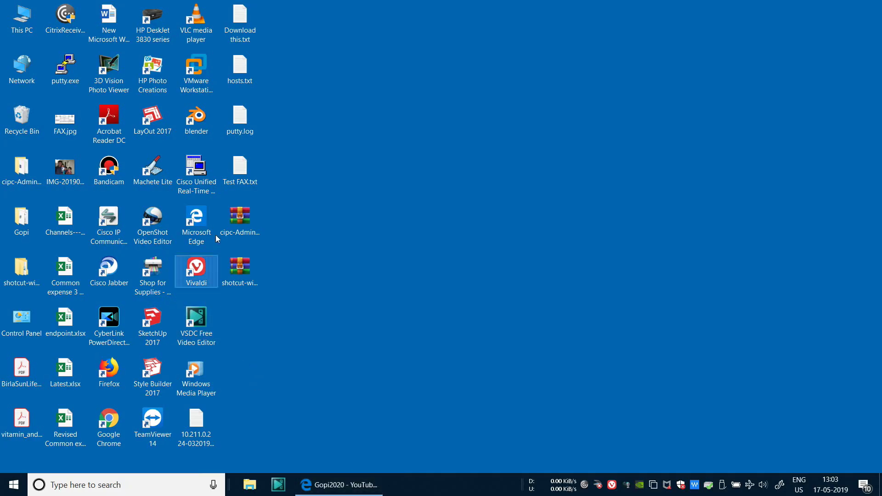
left_click(205, 85)
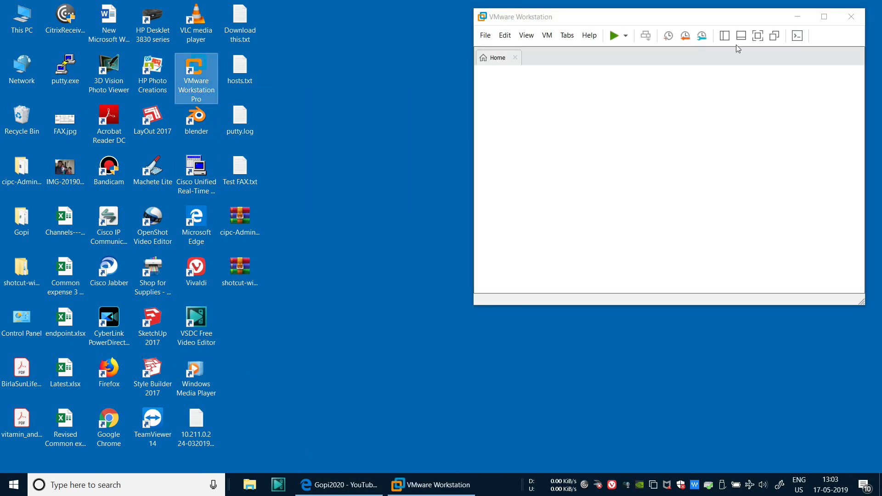
Maximize VMware Workstation and resume the suspended cucm115 virtual machine
double_click(727, 19)
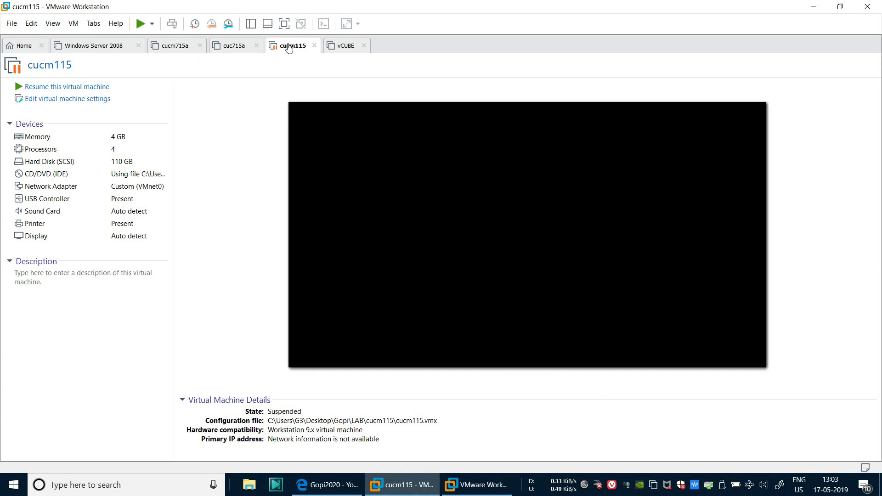
left_click(68, 88)
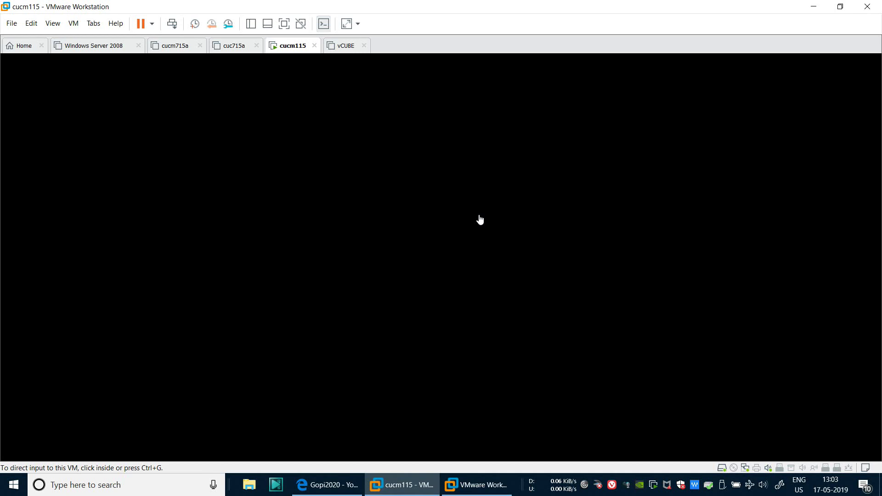
Log in to the cucm115 console as the platform administrator, then release input from the VM
left_click(444, 221)
key("Return")
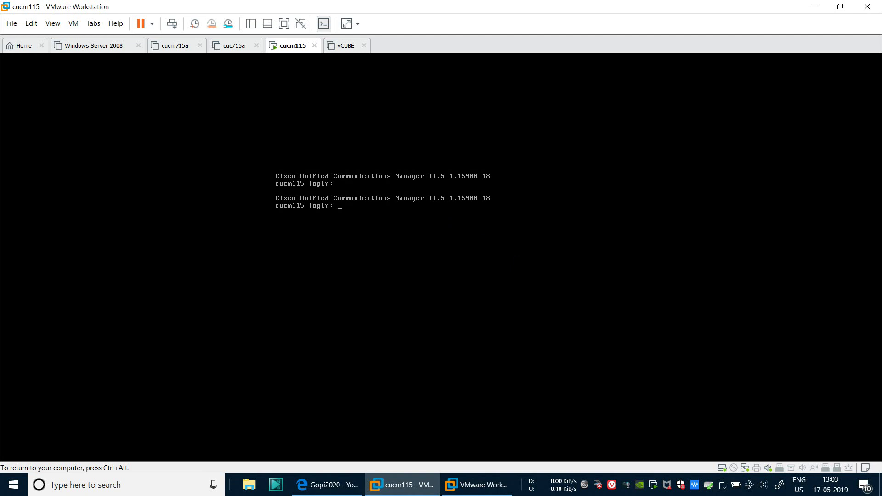
key("Return")
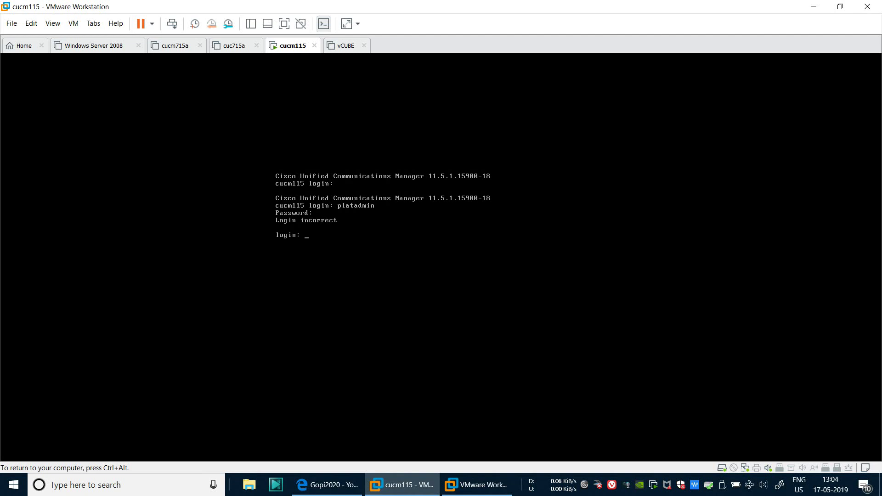
key("Return")
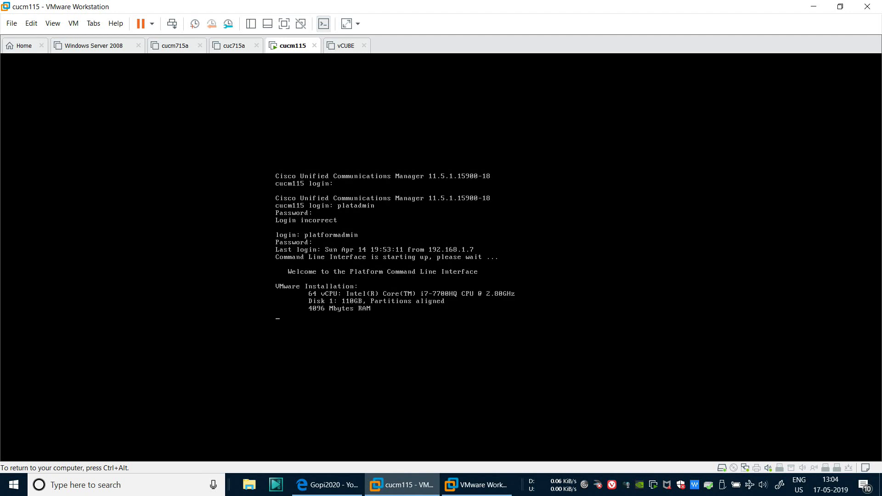
key("Return")
key("Return")
key("ctrl+alt")
Load 192.168.1.11 in a new Edge tab, bypass the certificate warning, and open Cisco Unified Communications Manager
left_click(321, 486)
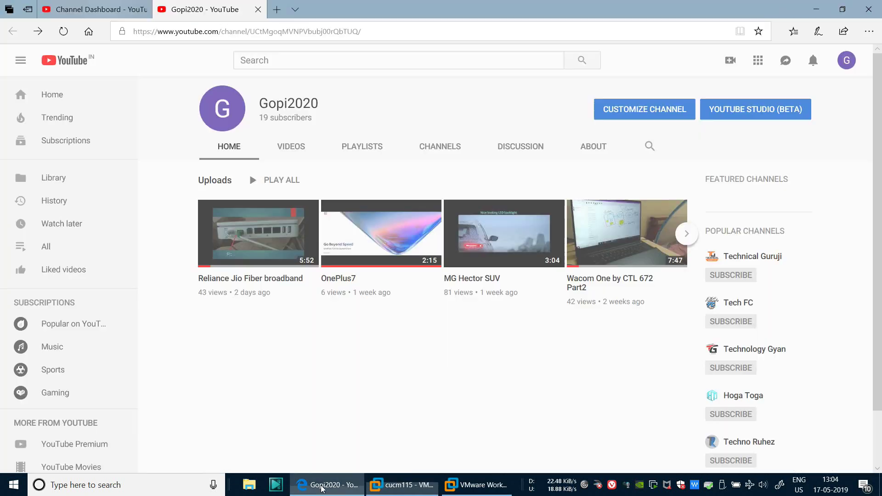
left_click(277, 10)
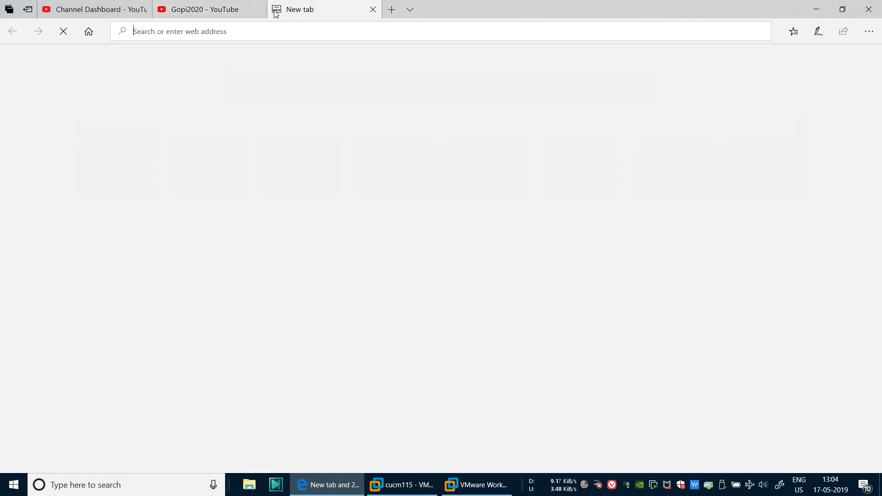
type("192.168.1.")
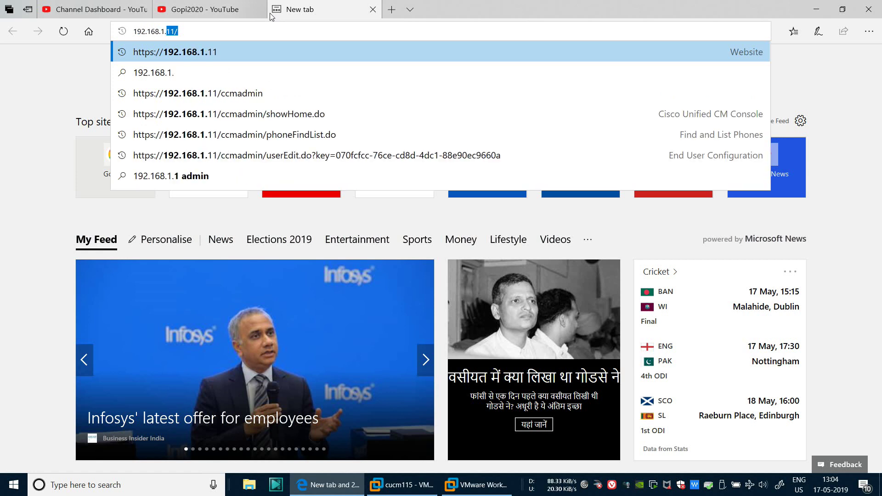
type("11/")
key("Return")
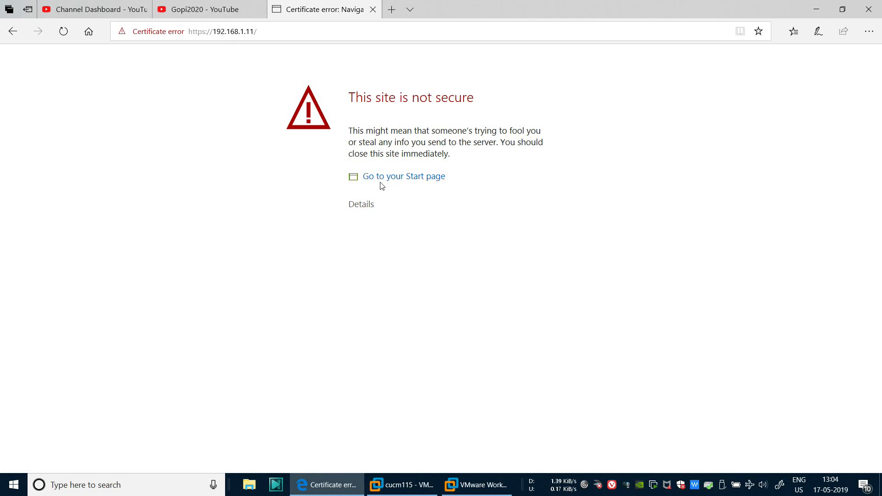
left_click(360, 204)
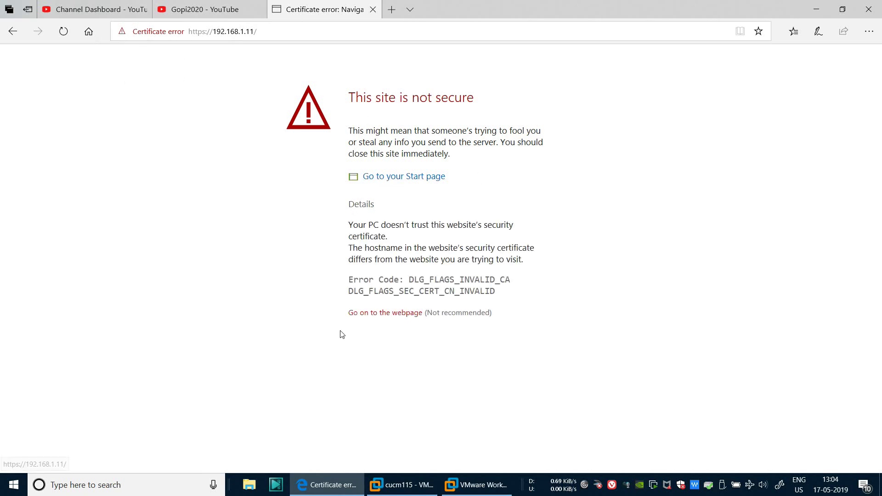
left_click(360, 313)
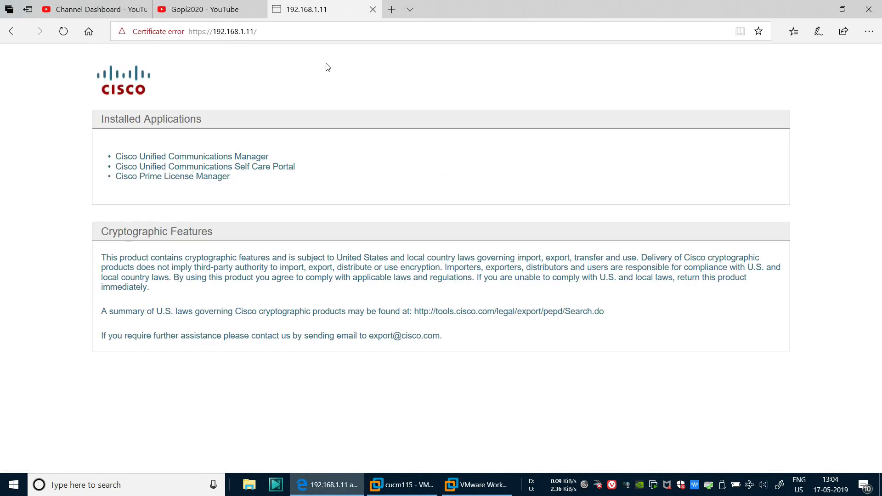
left_click(213, 158)
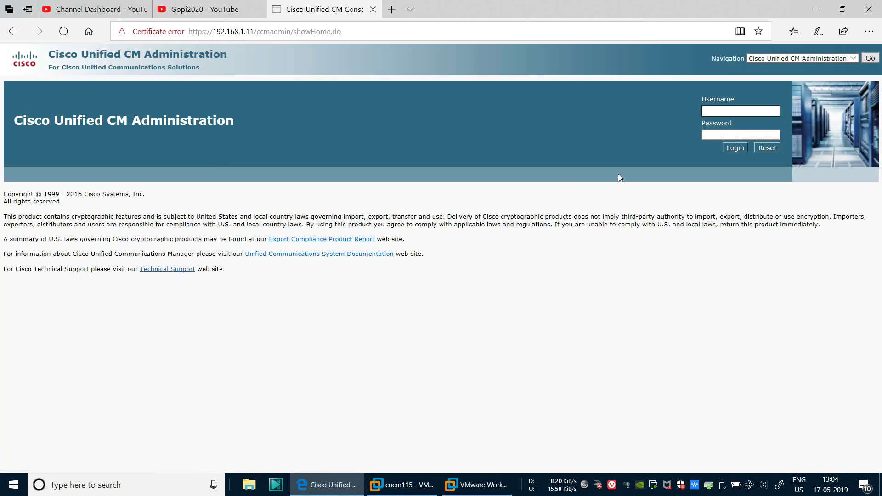
Sign in to CM Administration with the saved administrator username and password
type("a")
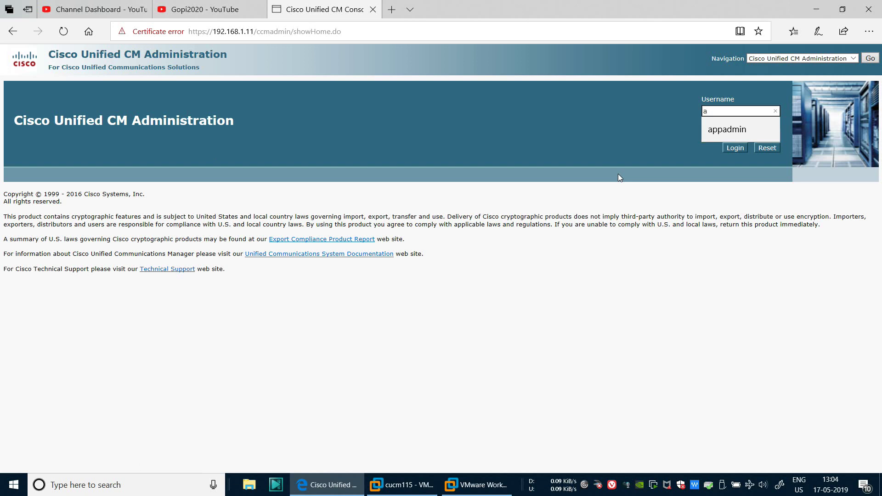
key("Down")
key("Tab")
key("Tab")
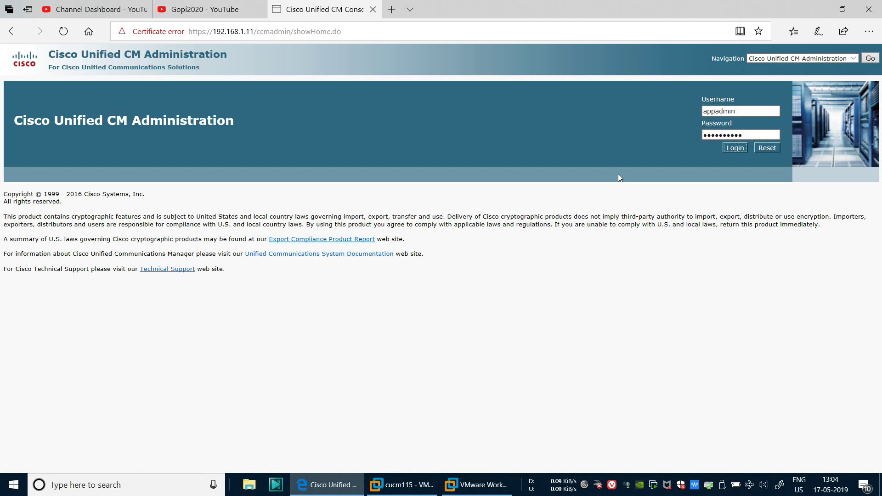
left_click(731, 148)
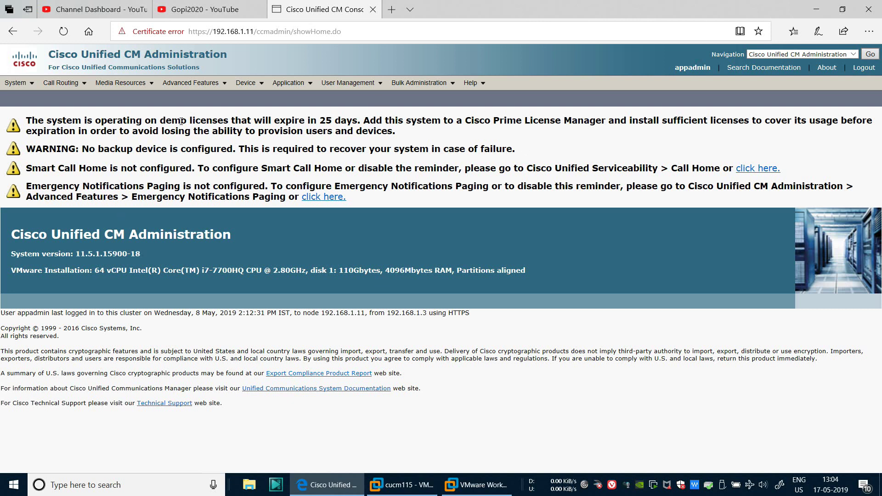
Highlight the system version 11.5.1.15900-18 and the 25-day licence expiry notice
left_click_drag(79, 255, 160, 254)
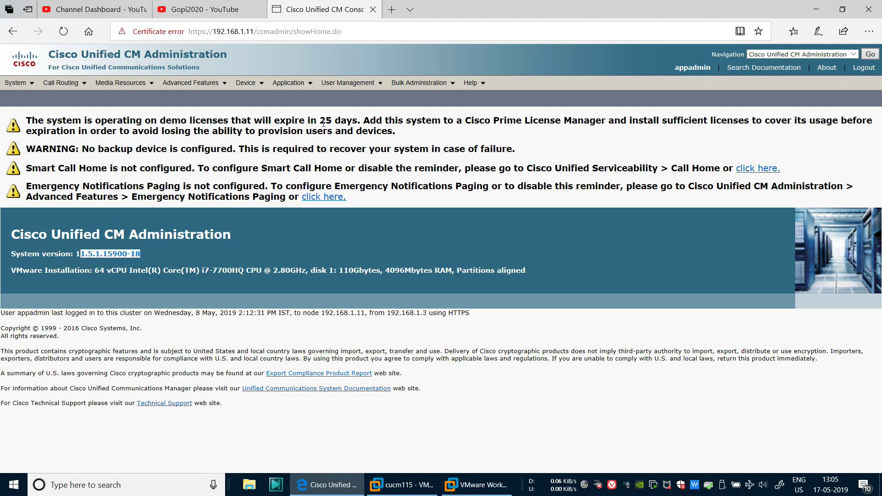
left_click_drag(320, 120, 365, 121)
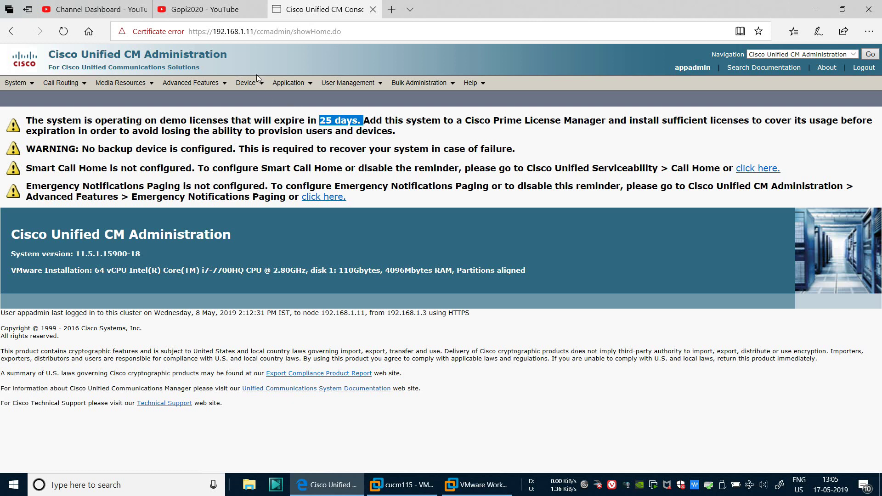
mouse_move(246, 83)
Switch to Cisco Unified Serviceability and open its Service Activation page
left_click(772, 54)
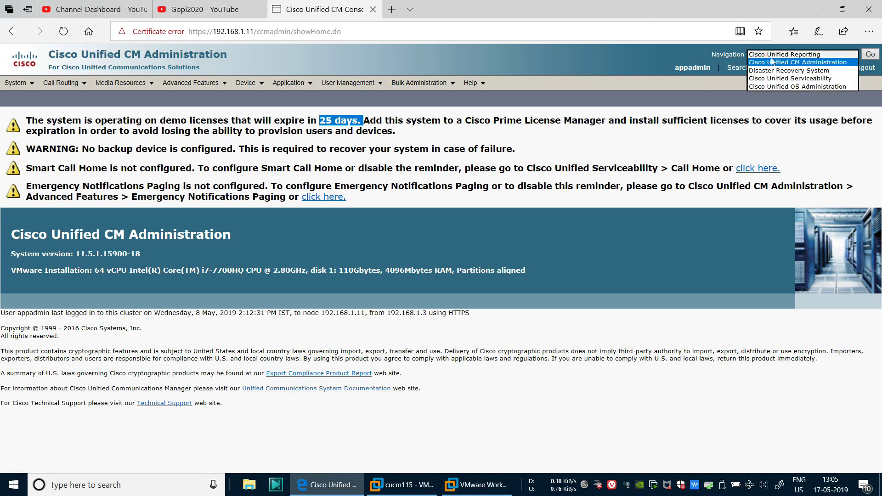
left_click(777, 79)
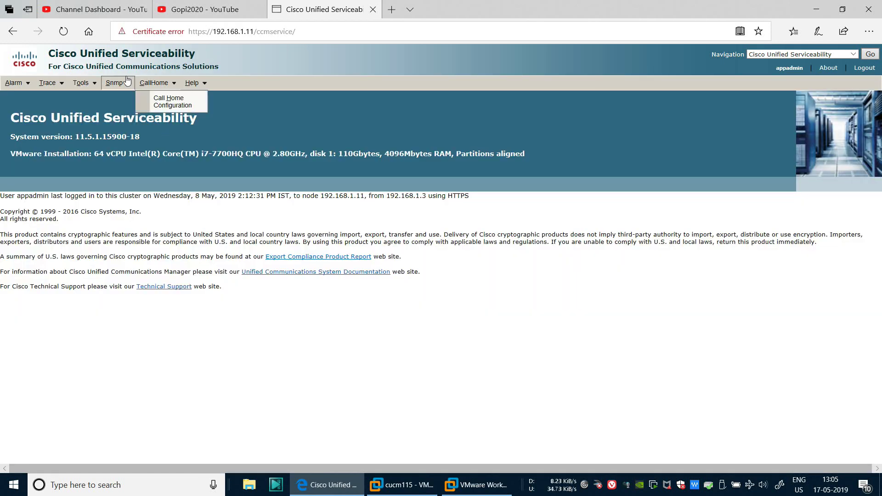
mouse_move(81, 83)
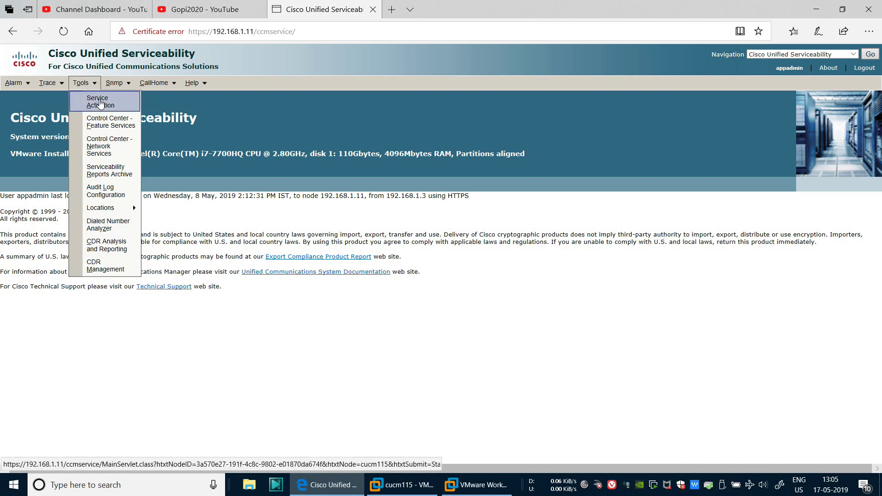
left_click(100, 105)
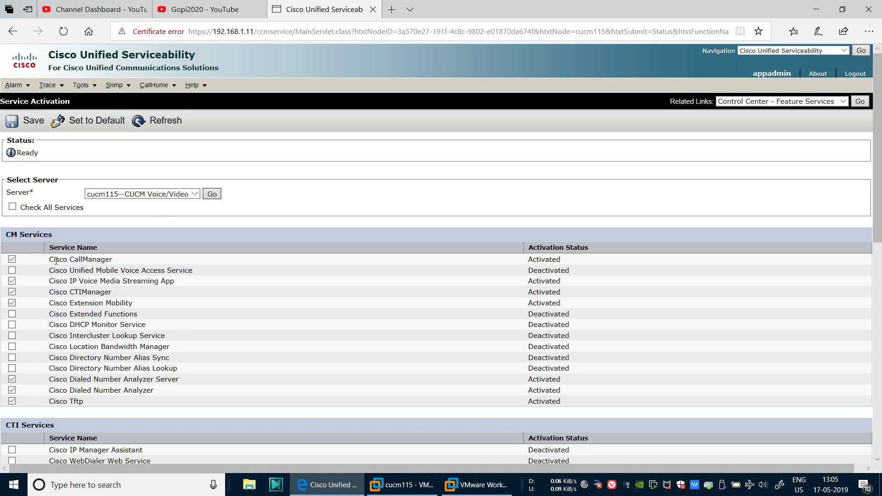
Highlight the activated CallManager, Tftp, IP Voice Media Streaming and Extension Mobility services
left_click_drag(55, 260, 128, 260)
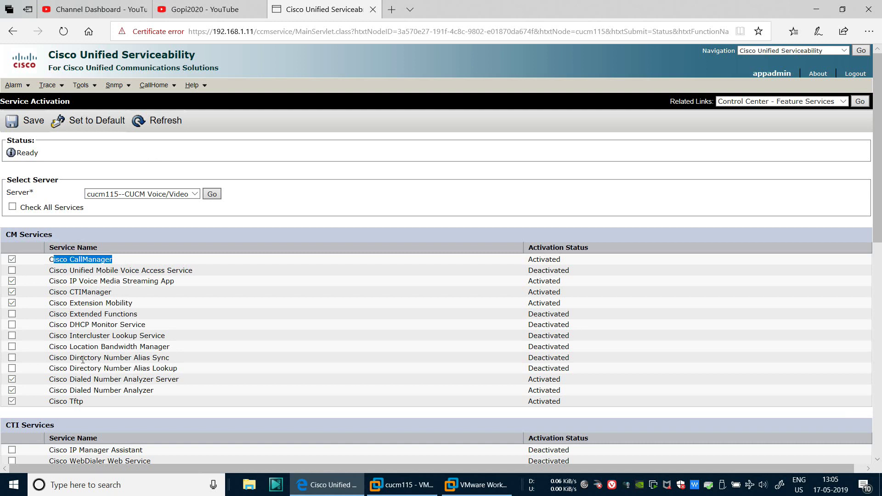
left_click_drag(48, 401, 112, 402)
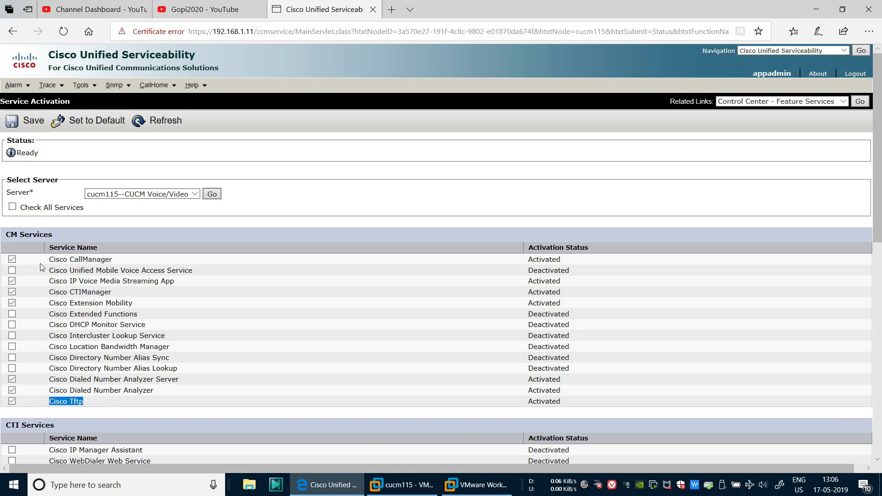
scroll(80, 291, "down", 3)
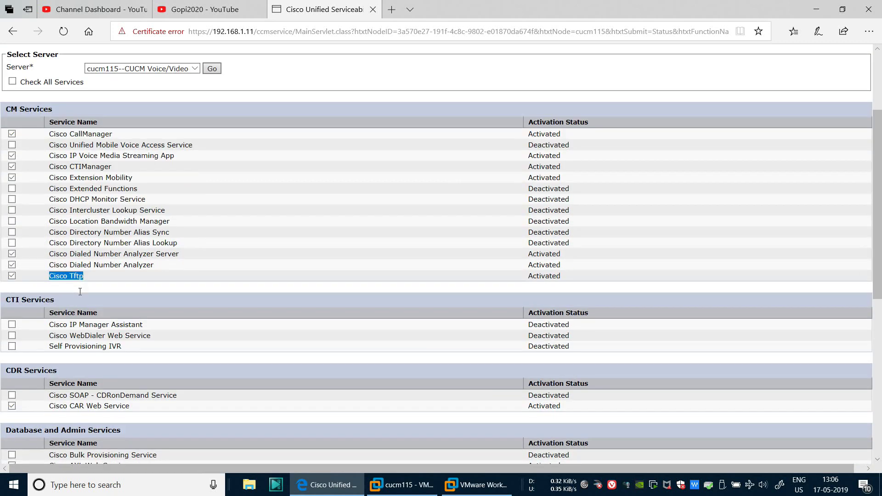
scroll(80, 292, "down", 3)
scroll(132, 330, "down", 3)
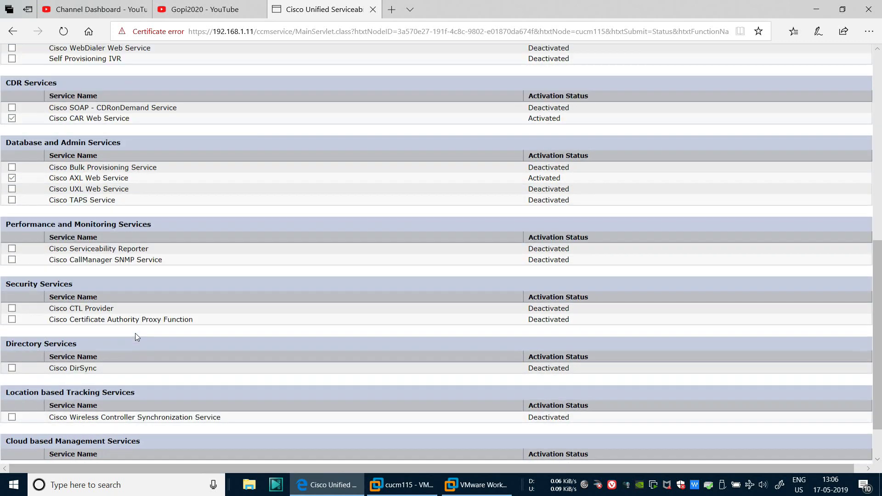
scroll(135, 332, "up", 10)
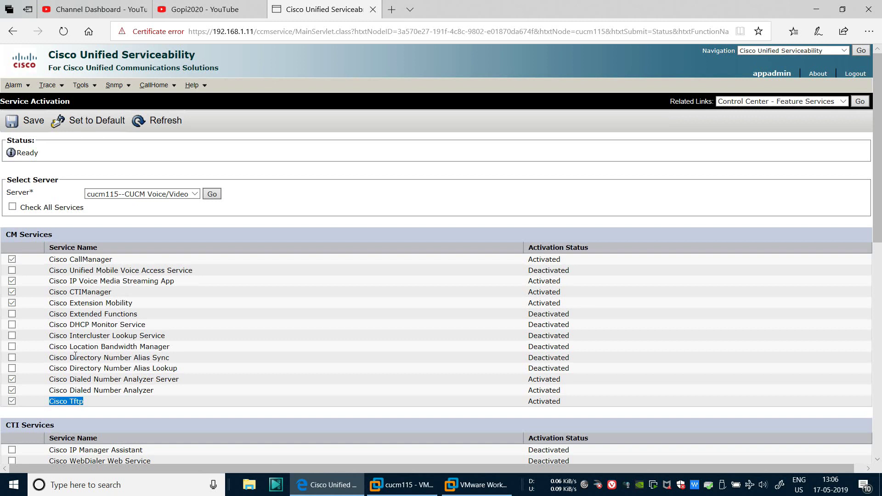
left_click_drag(50, 281, 184, 285)
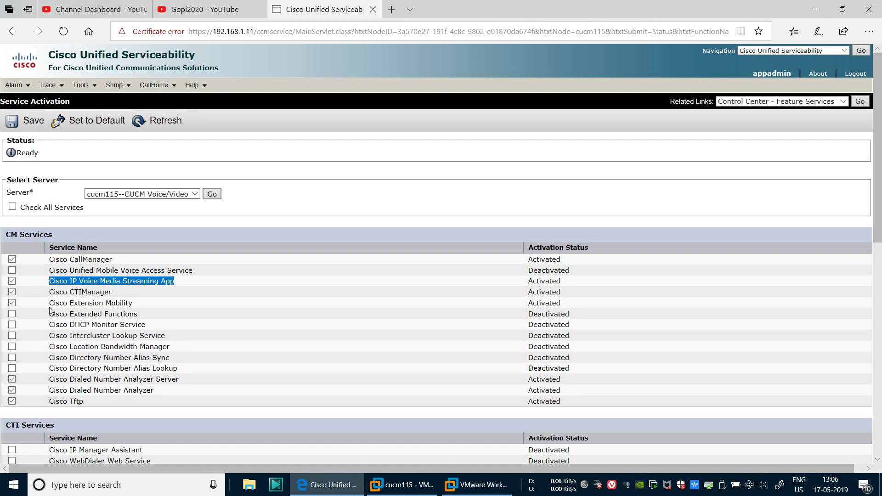
left_click_drag(48, 303, 150, 306)
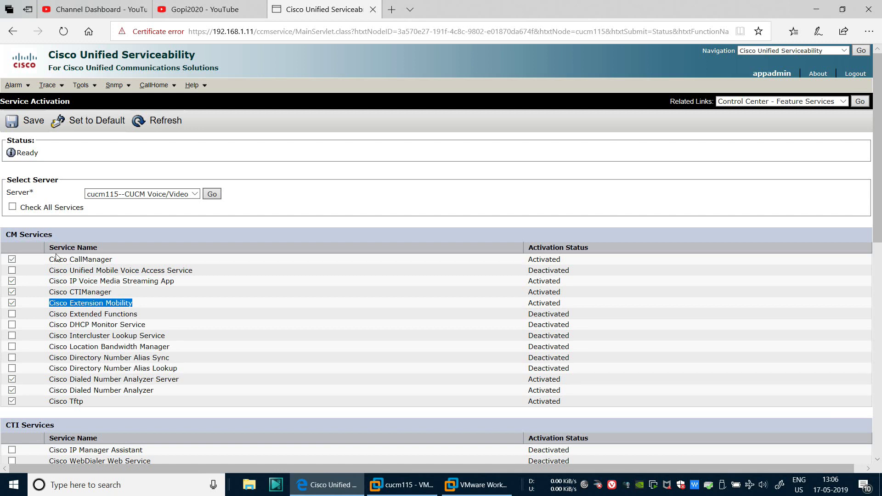
left_click_drag(50, 259, 130, 263)
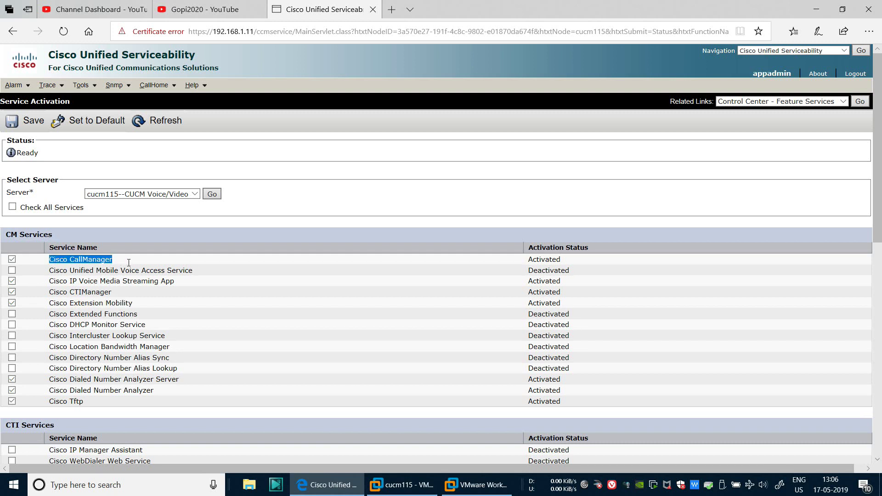
left_click_drag(48, 401, 99, 404)
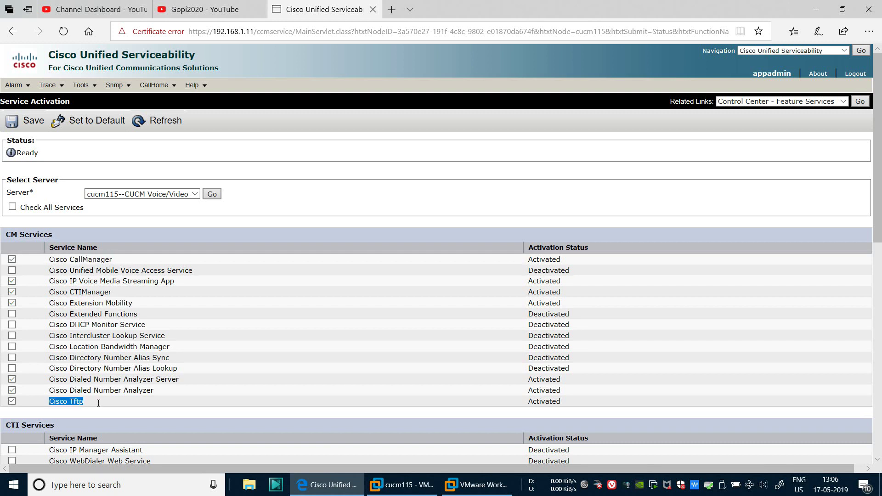
Navigate to Cisco Unified CM Administration from the Navigation dropdown
left_click(776, 104)
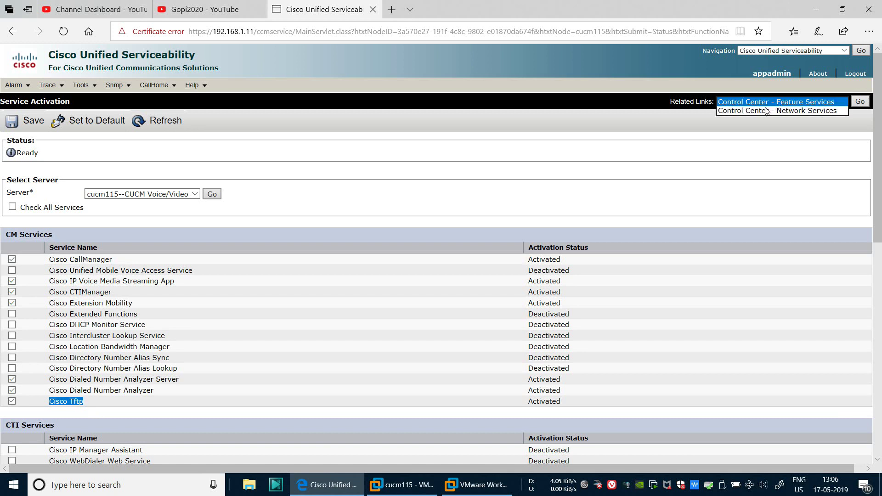
left_click(684, 70)
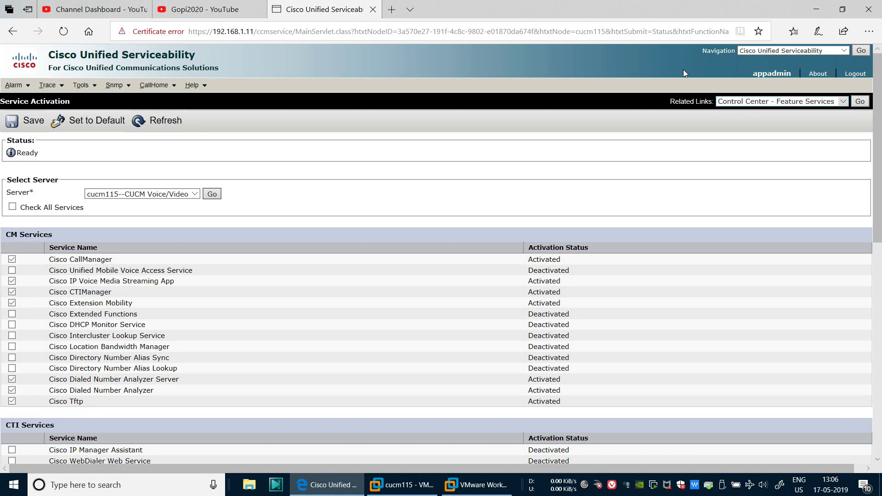
left_click(770, 52)
left_click(780, 58)
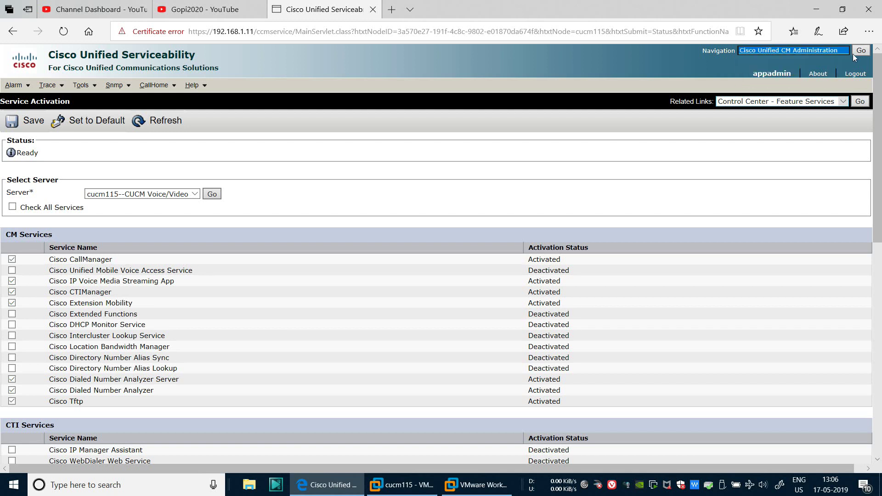
left_click(857, 52)
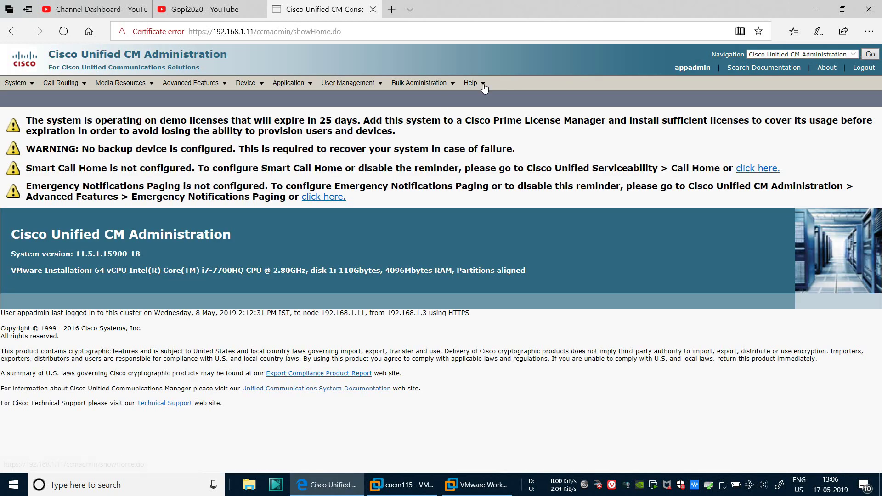
List all configured phones under Device > Phone
mouse_move(254, 83)
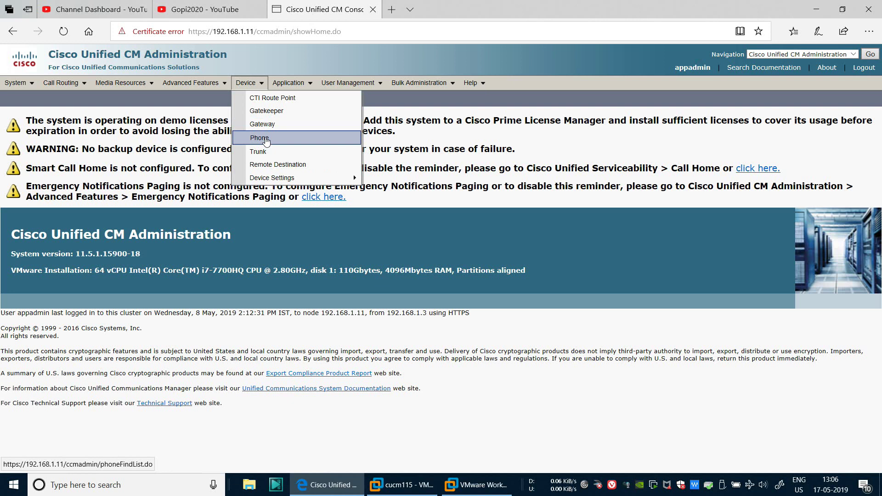
left_click(266, 139)
left_click(327, 163)
left_click(280, 202)
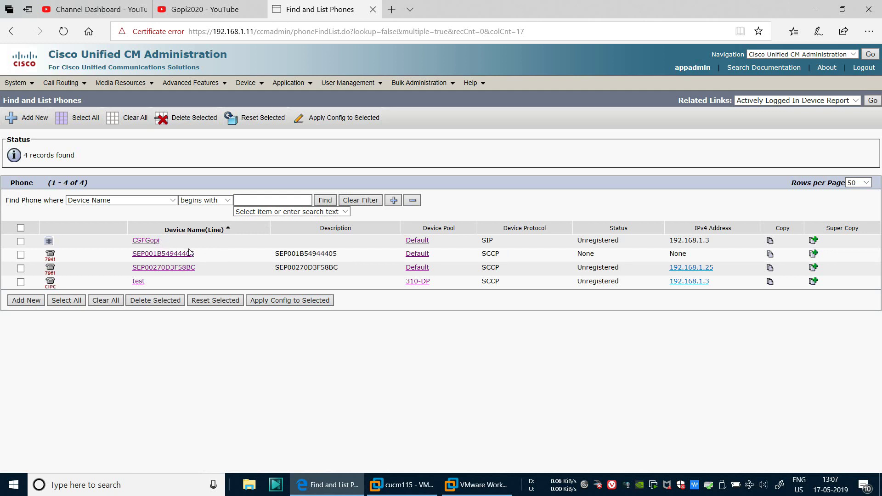
Review the CSFGopi Client Services Framework phone's settings, then go back to the phone list
left_click(146, 240)
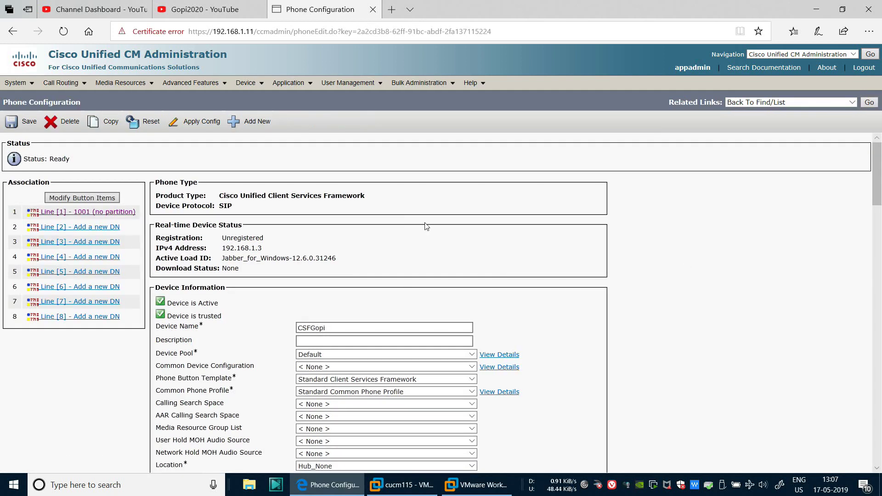
left_click_drag(219, 196, 396, 200)
left_click(399, 202)
scroll(711, 264, "down", 5)
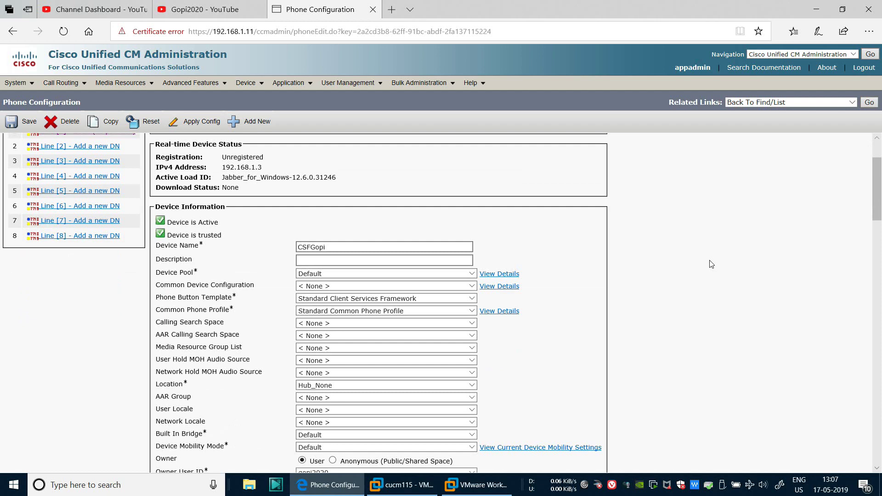
scroll(711, 264, "down", 7)
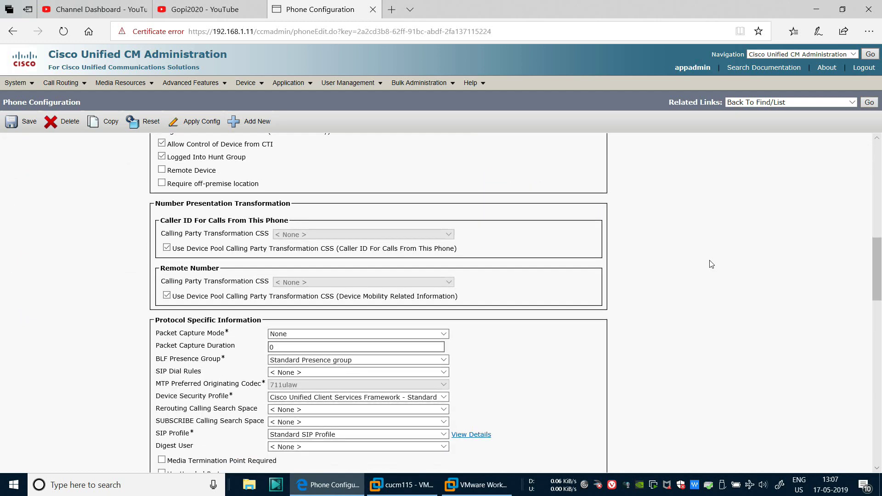
scroll(711, 264, "down", 10)
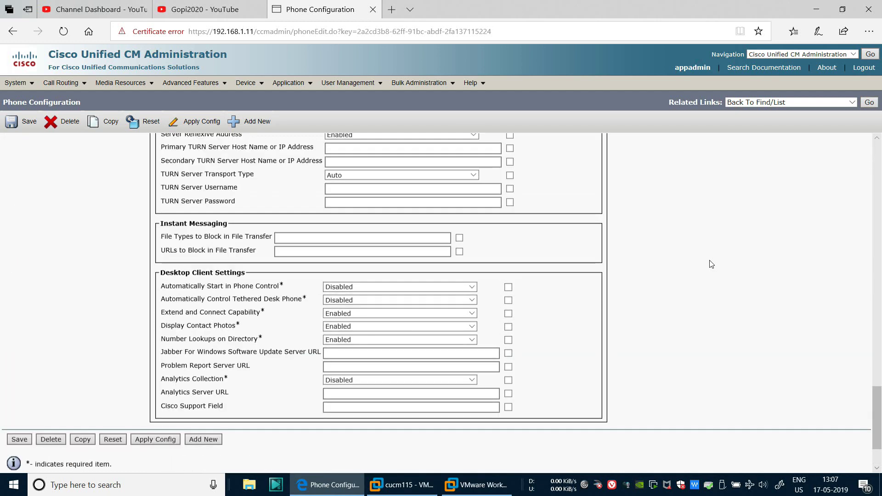
scroll(711, 264, "up", 12)
scroll(711, 264, "up", 12)
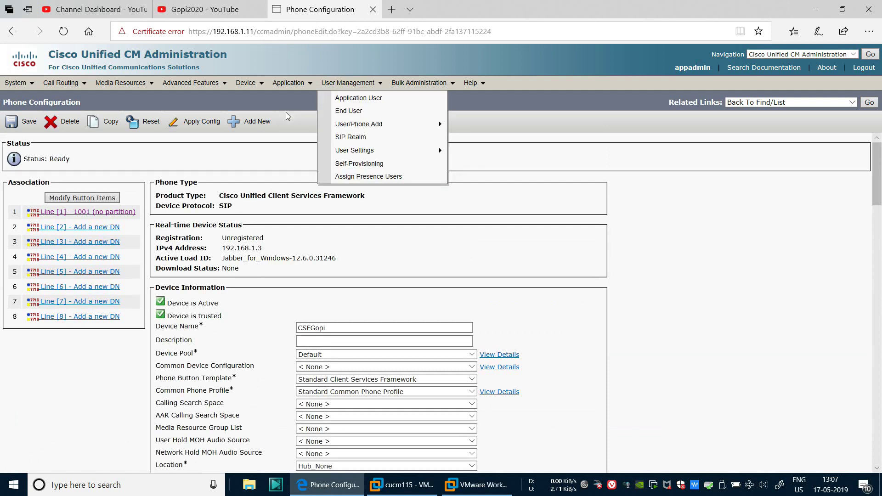
left_click(869, 102)
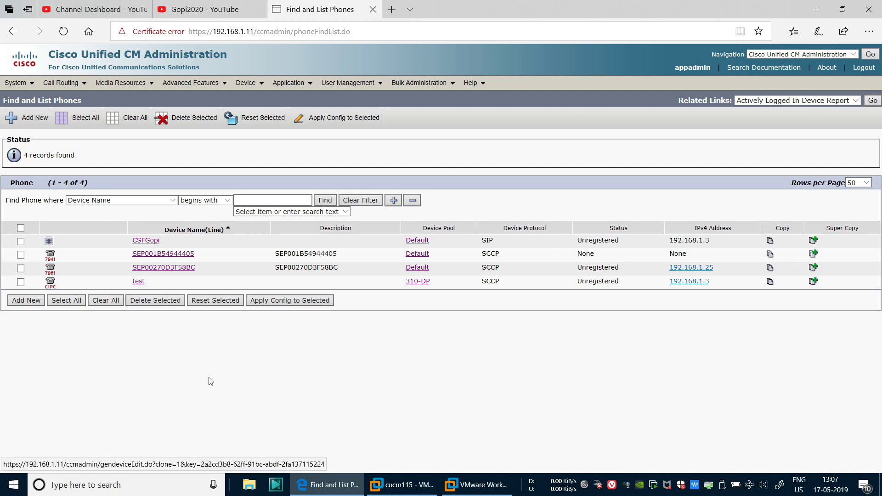
Add a new phone of type Cisco Unified Client Services Framework and continue to its form
left_click(21, 300)
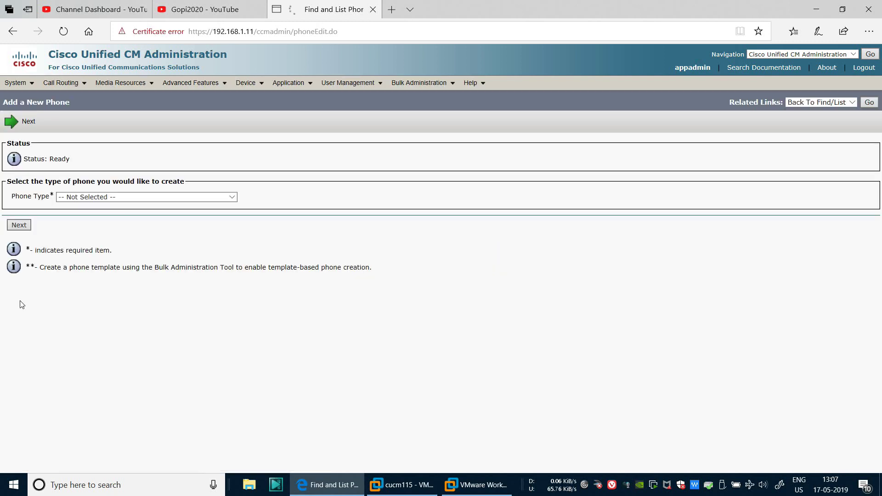
left_click(156, 197)
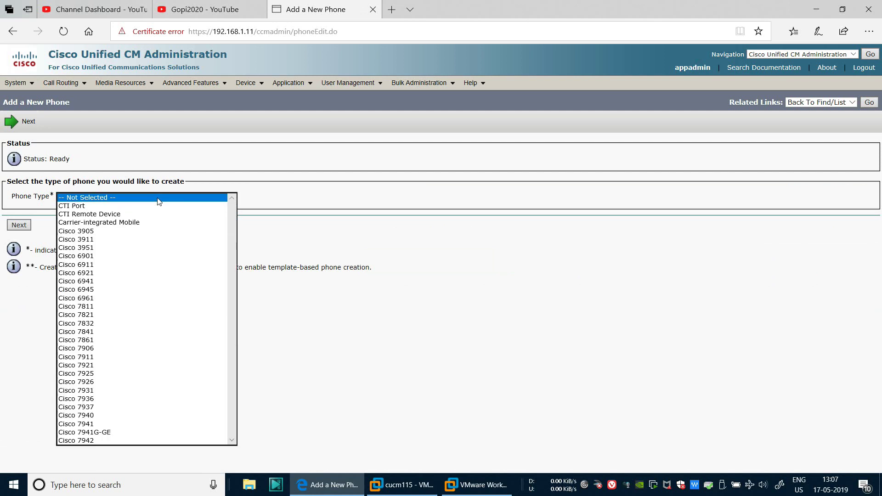
scroll(133, 267, "down", 5)
scroll(134, 267, "down", 10)
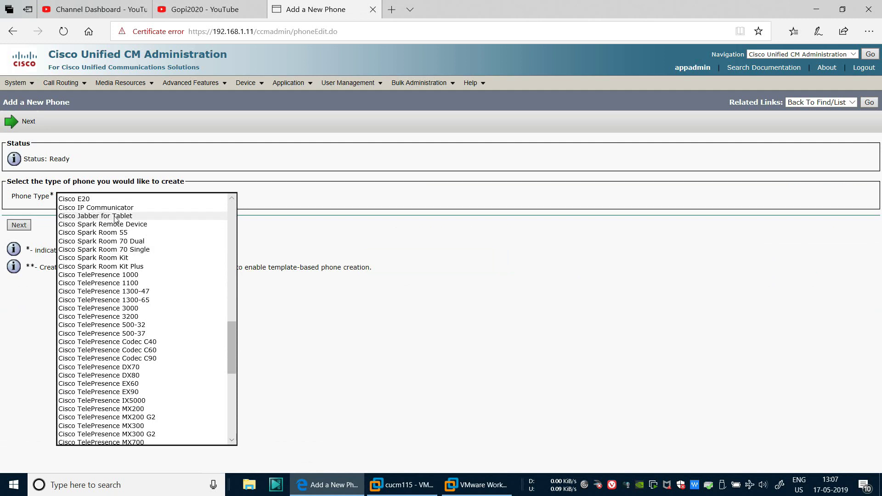
scroll(116, 220, "down", 9)
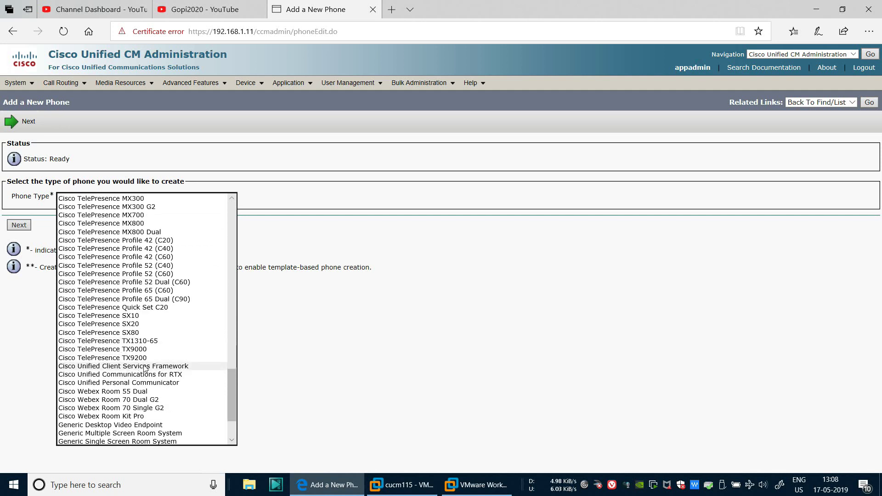
left_click(143, 366)
left_click(19, 225)
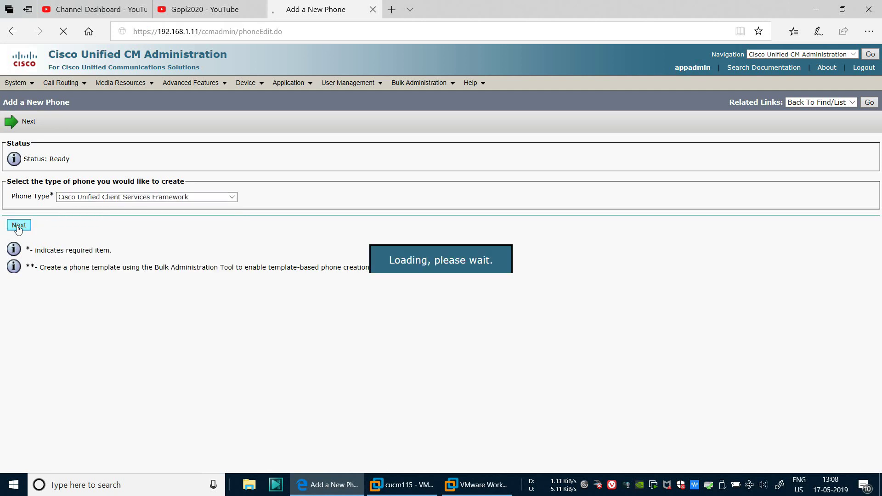
Enter device name CSFgopi2020, description 'Test Cisco Jabber', and device pool 310-DP
left_click(193, 251)
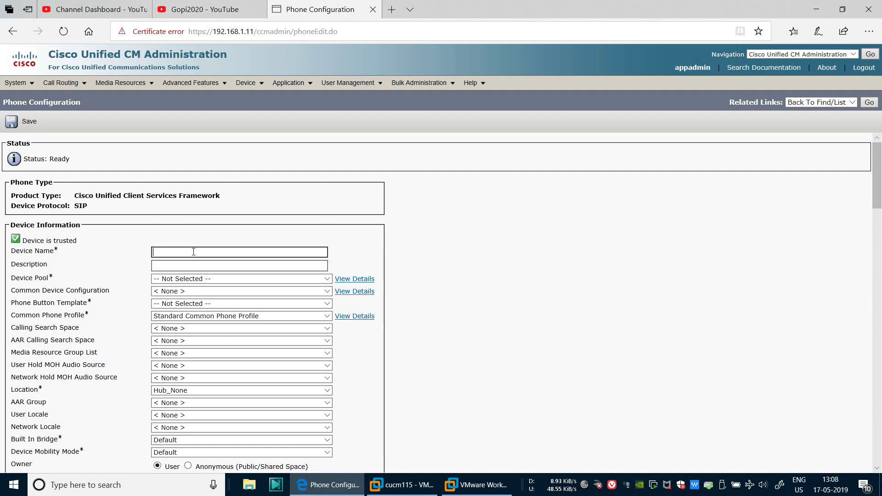
type("CSF")
type("gopi2020")
left_click(192, 264)
type("Tes")
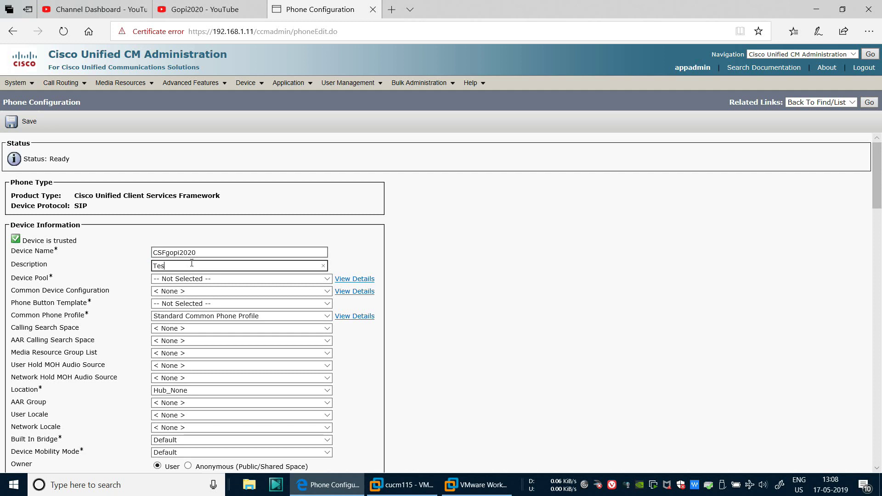
type("t Cisco Jabber")
left_click(225, 277)
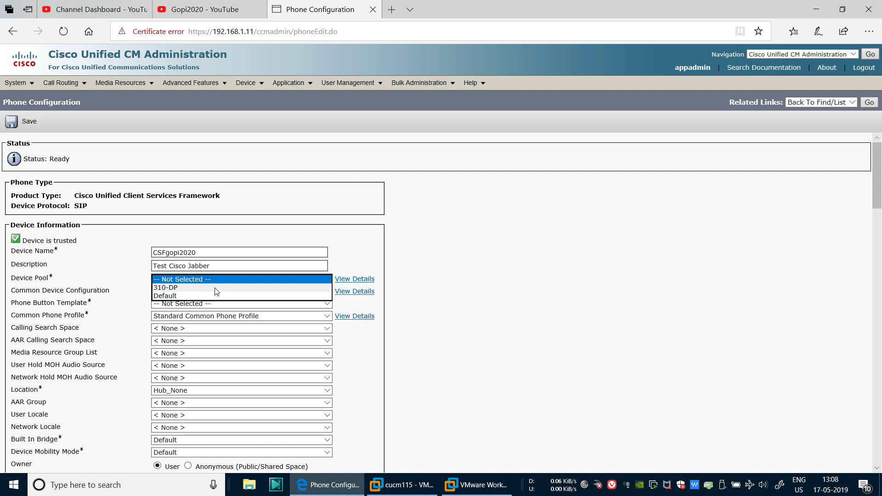
left_click(214, 287)
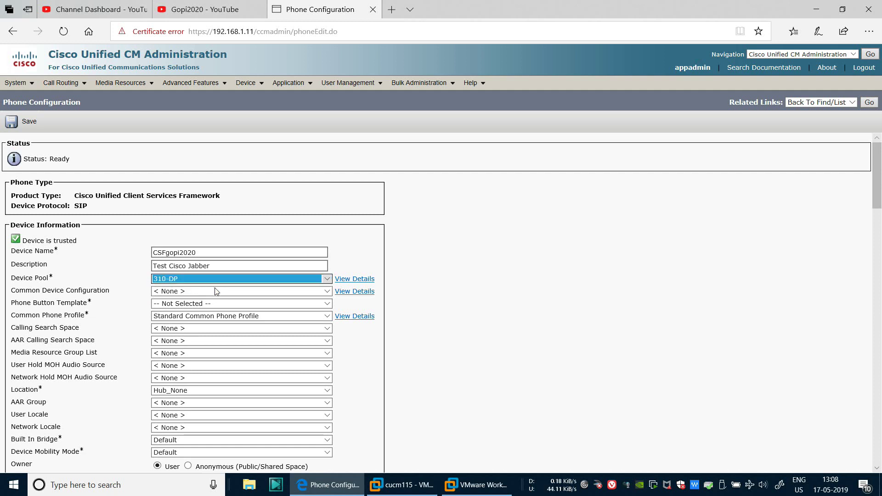
left_click(366, 280)
Reopen the 310-DP device pool details popup, getting past the certificate warning
left_click(306, 292)
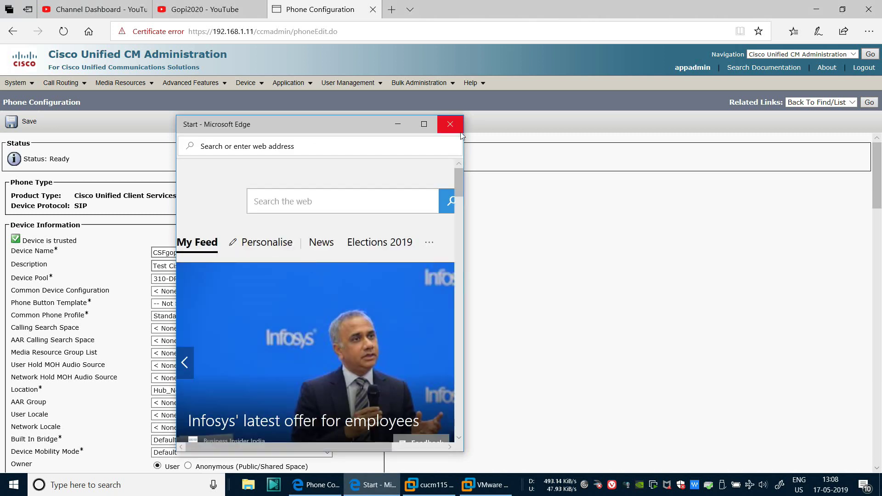
left_click(450, 124)
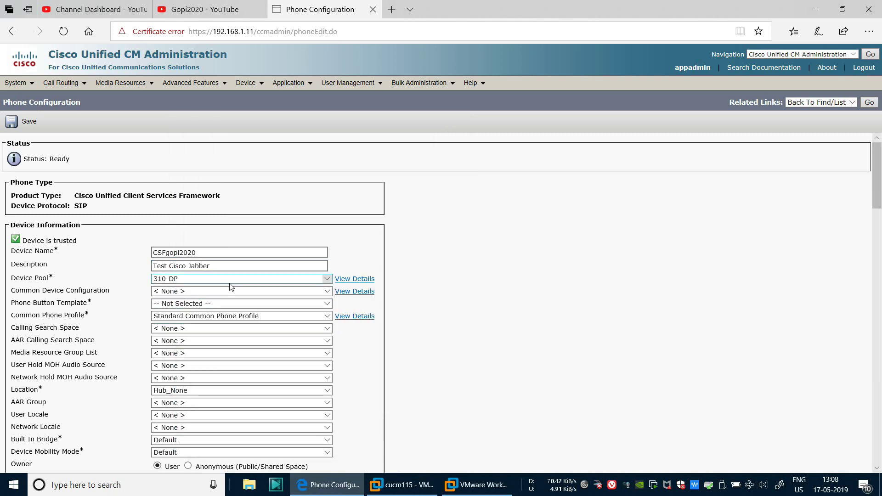
left_click(365, 279)
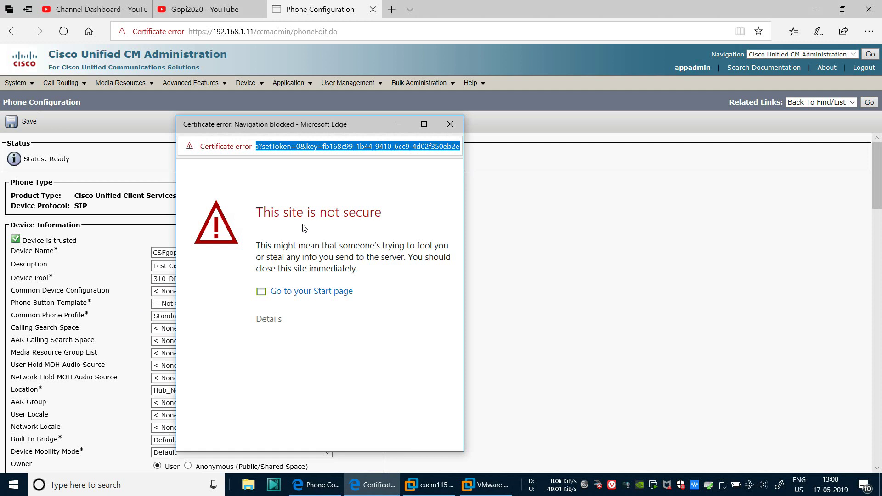
left_click(260, 319)
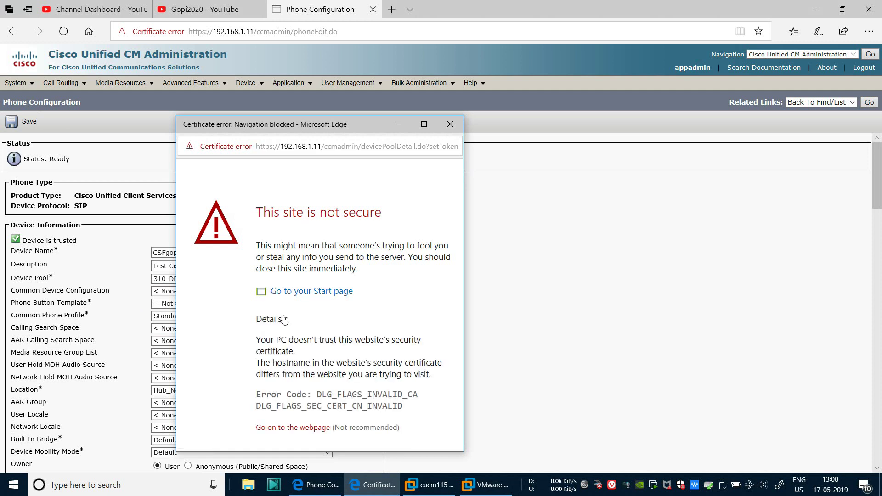
left_click(282, 428)
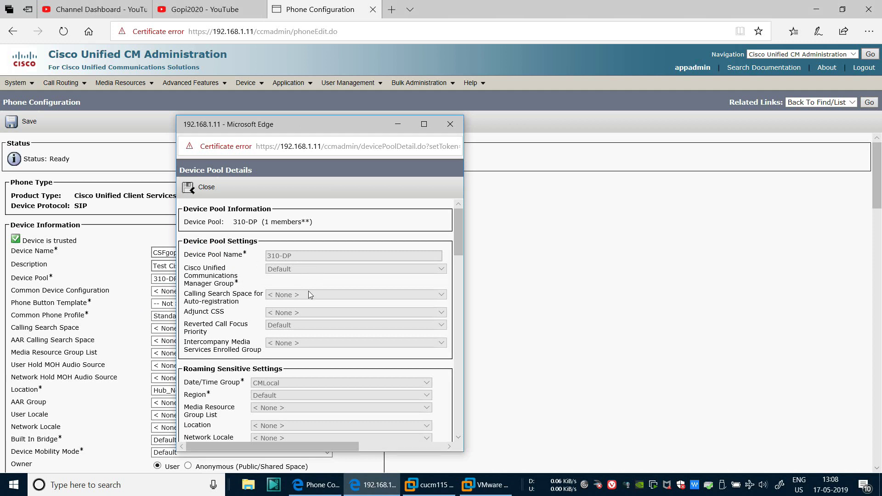
Review 310-DP's settings (CMLocal, Default region, 310-SRST) and close the details popup
scroll(313, 295, "down", 1)
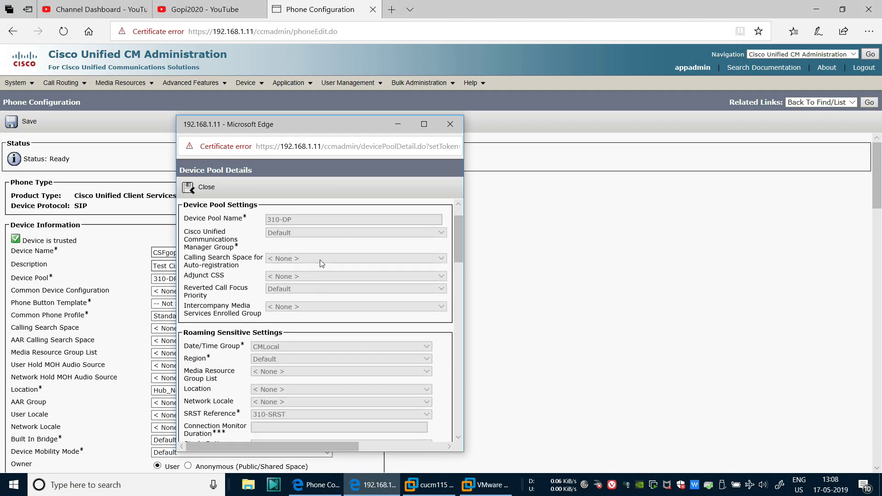
scroll(321, 263, "down", 1)
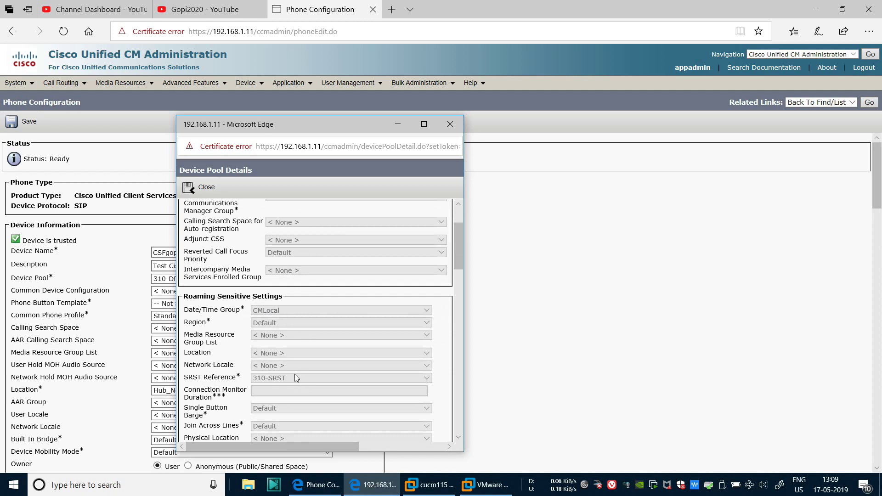
scroll(301, 349, "down", 2)
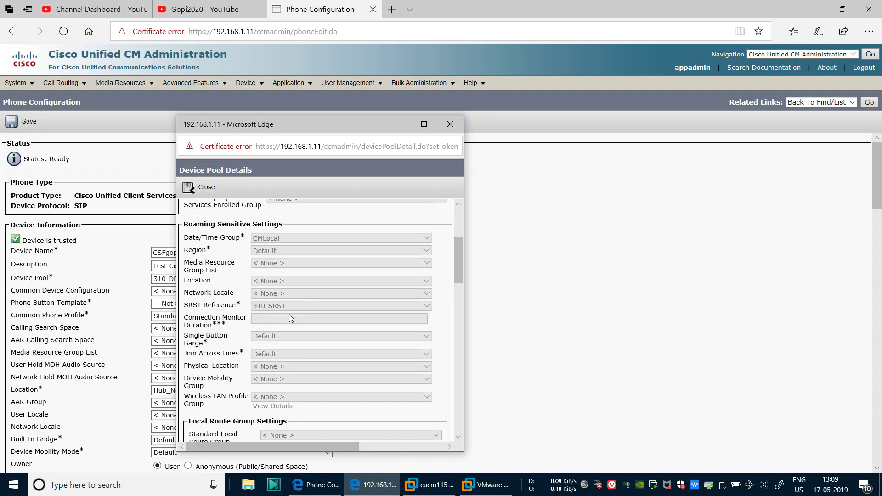
scroll(288, 314, "down", 3)
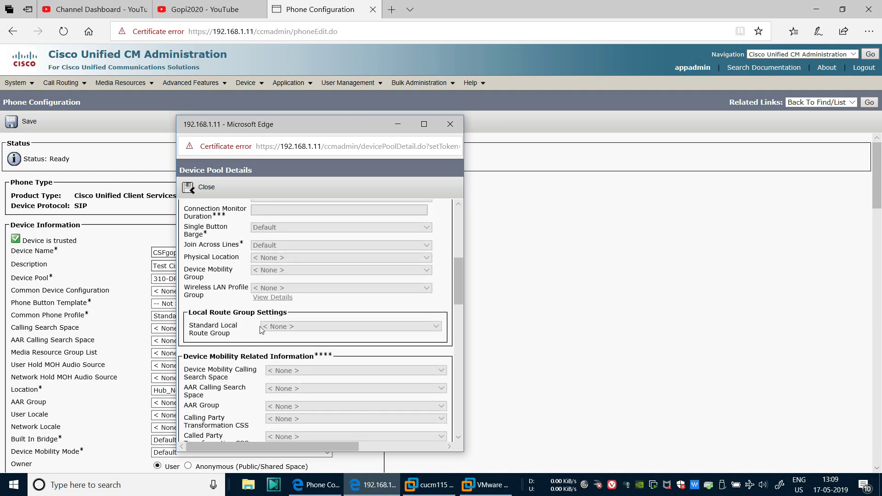
scroll(272, 325, "down", 4)
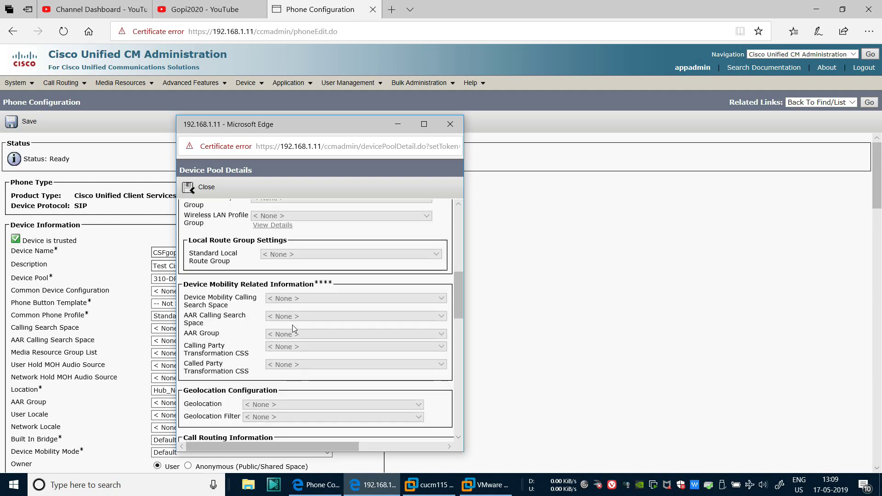
scroll(292, 324, "down", 10)
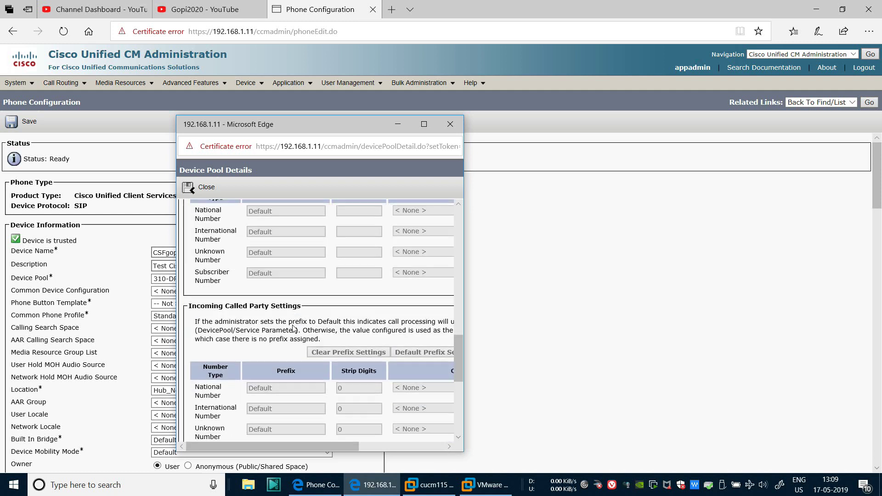
scroll(292, 324, "up", 20)
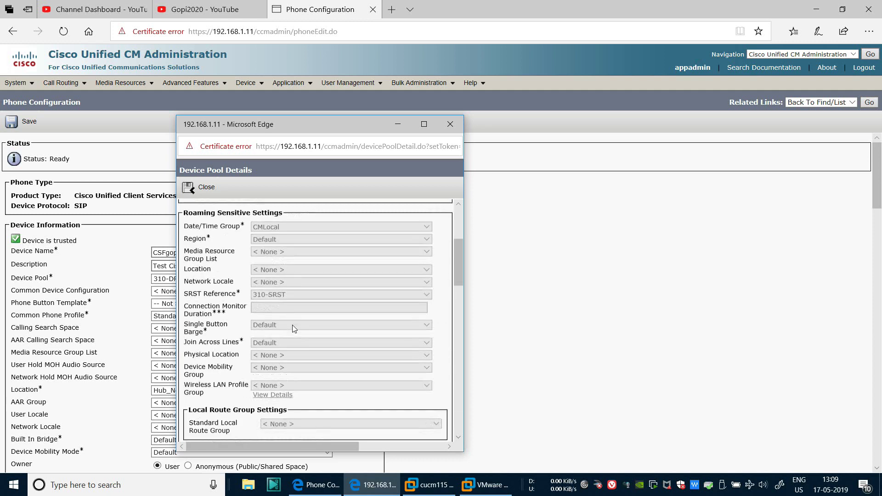
left_click(451, 124)
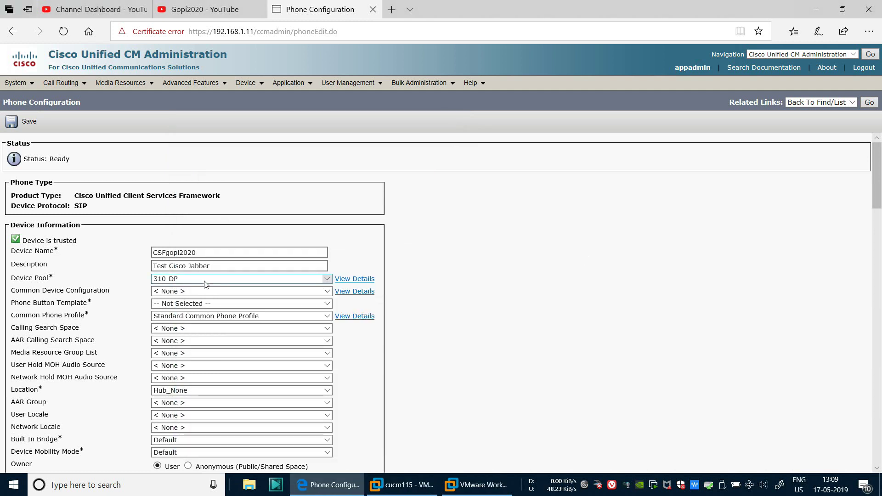
Select the Standard Client Services Framework button template and keep the Standard Common Phone Profile
left_click(178, 307)
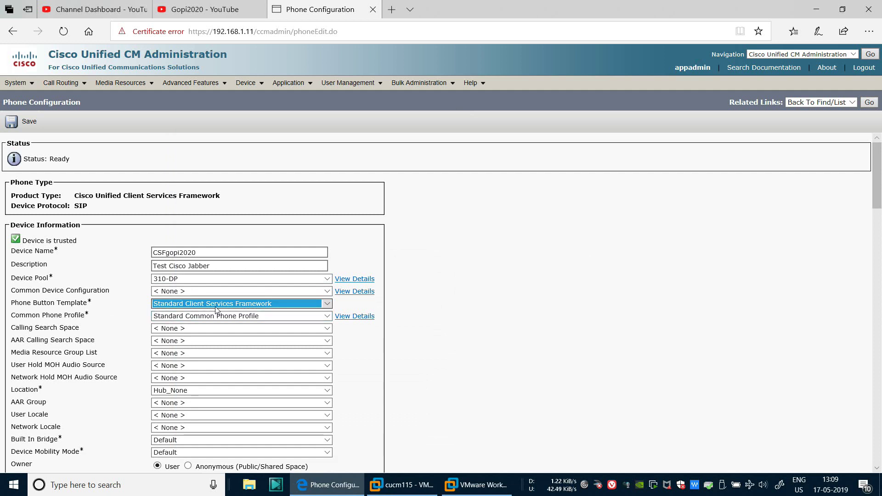
left_click(203, 320)
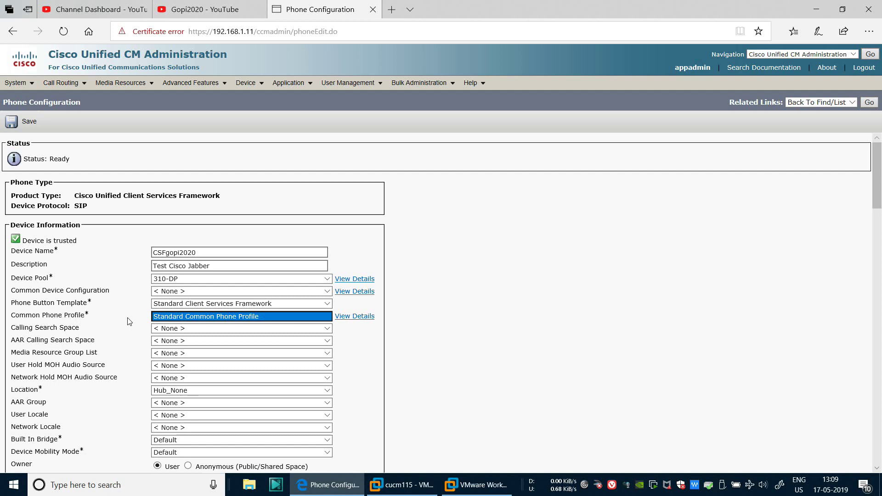
left_click(54, 252)
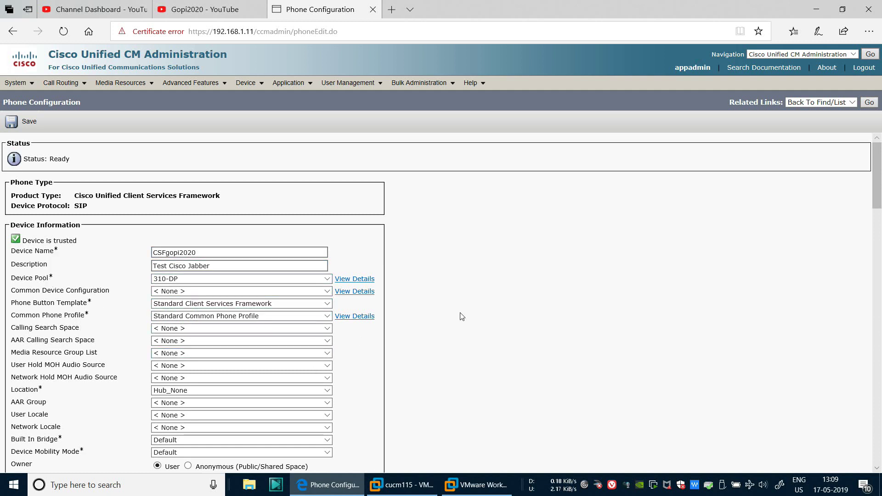
Set the phone owner to Anonymous (Public/Shared Space)
scroll(156, 300, "down", 3)
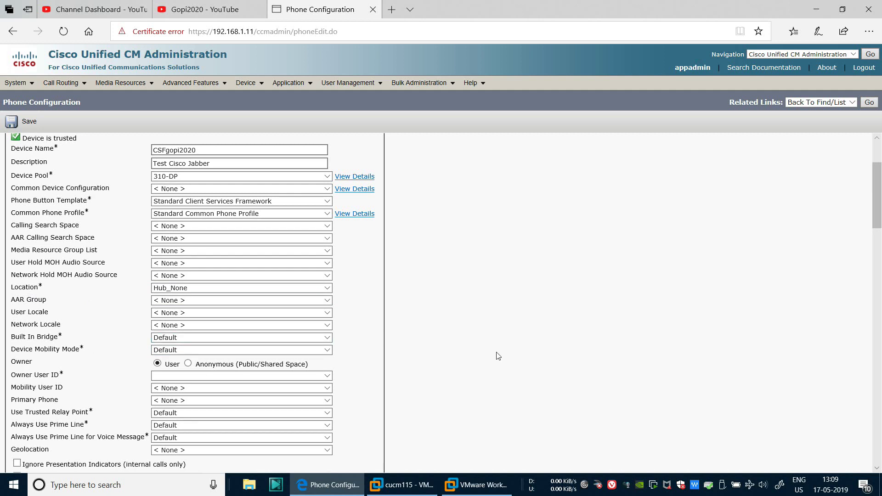
scroll(143, 311, "down", 3)
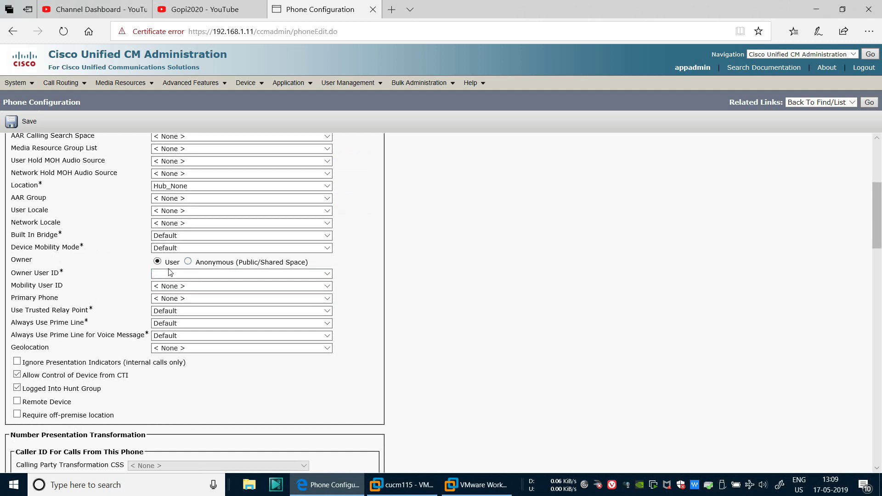
left_click(188, 262)
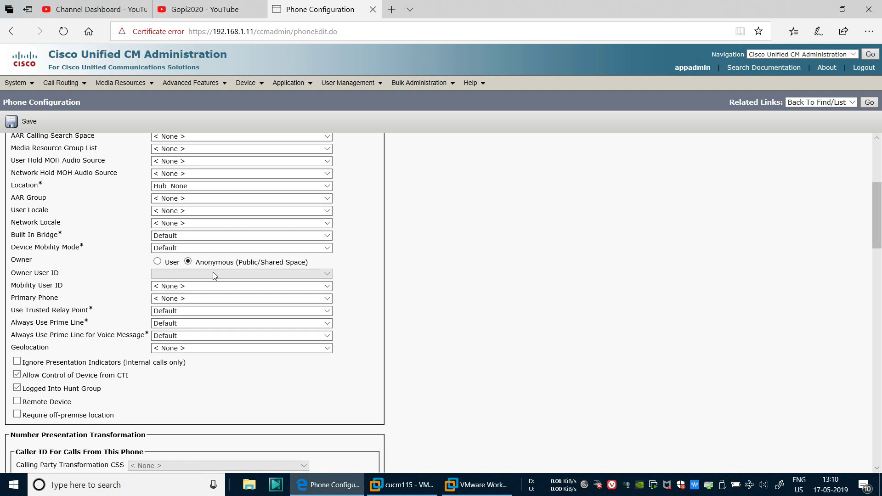
scroll(461, 305, "down", 2)
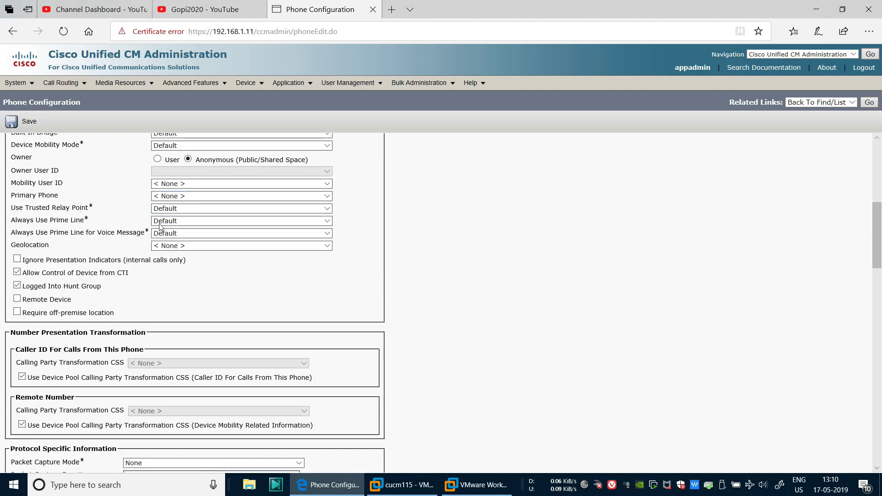
scroll(486, 319, "down", 4)
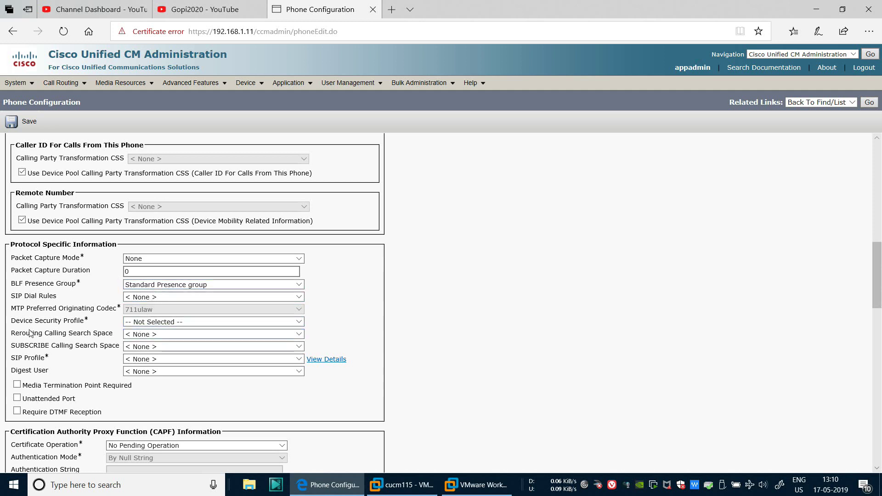
Use the Cisco Unified Client Services Framework Standard SIP Non-Secure security profile and Standard SIP Profile
left_click(148, 322)
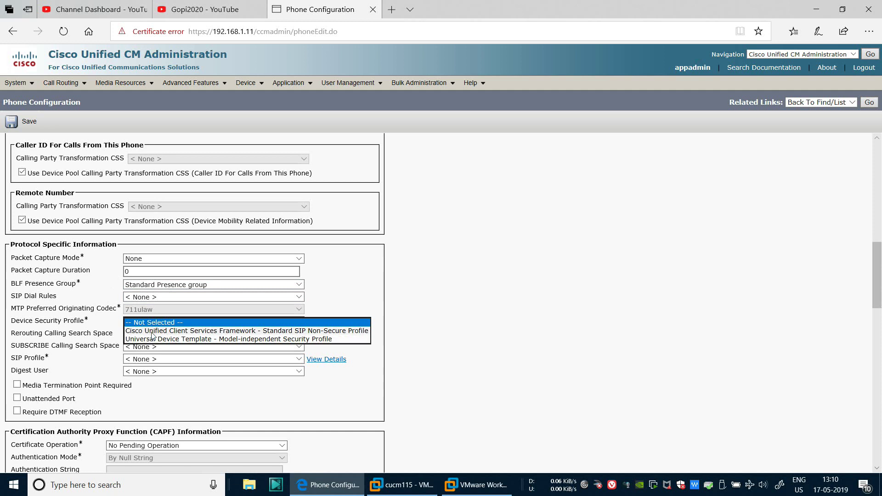
left_click(150, 331)
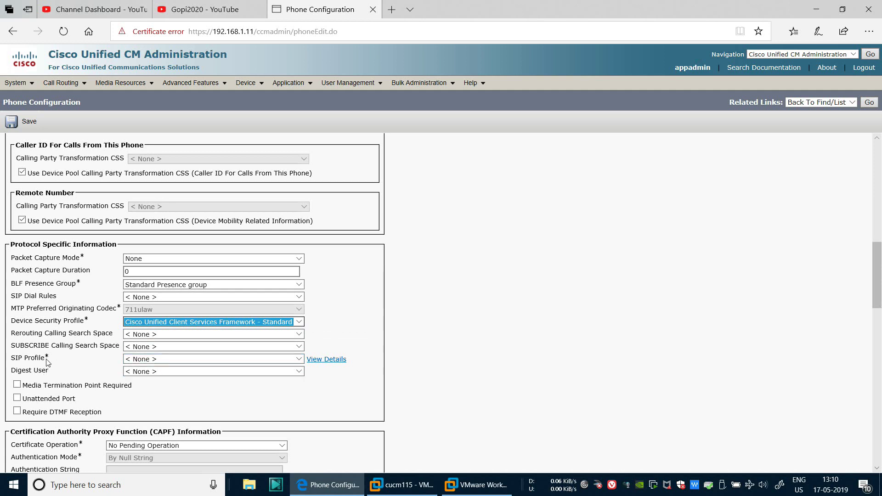
left_click(148, 362)
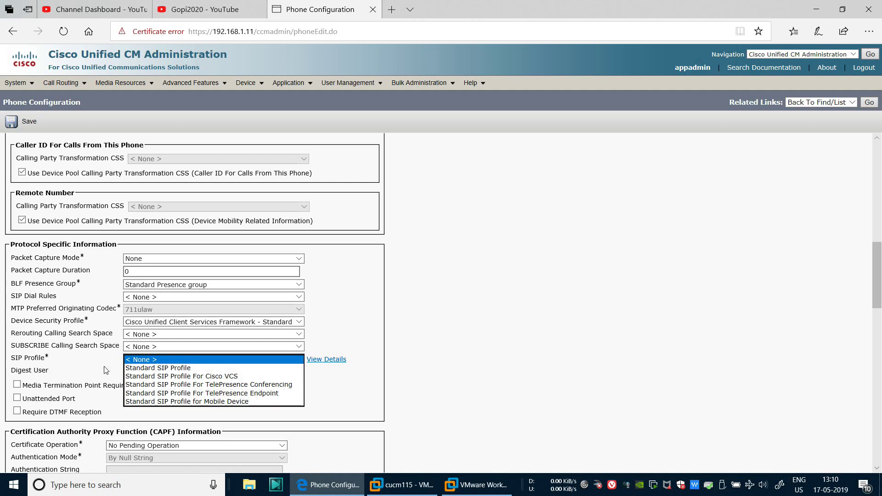
left_click(160, 368)
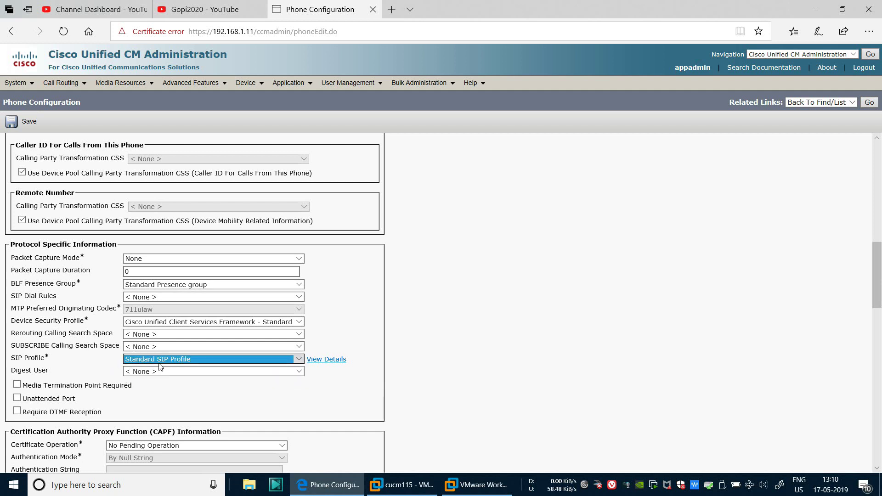
left_click(445, 333)
scroll(417, 363, "down", 5)
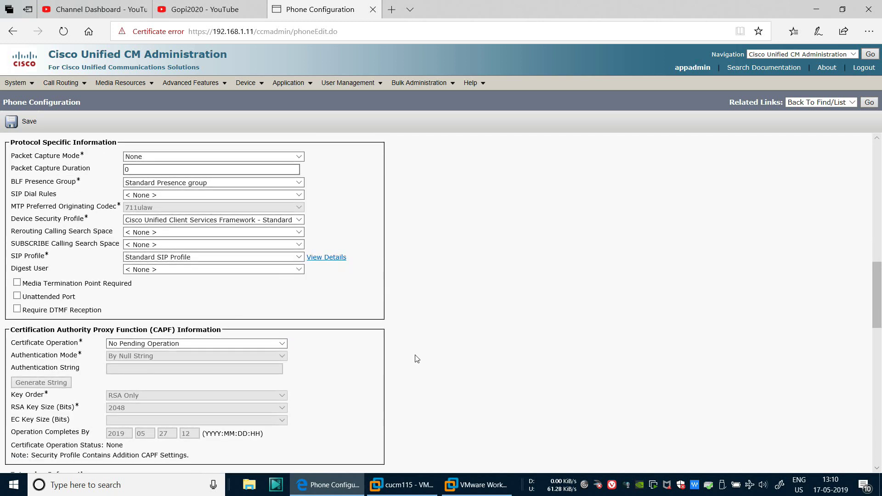
scroll(416, 359, "down", 3)
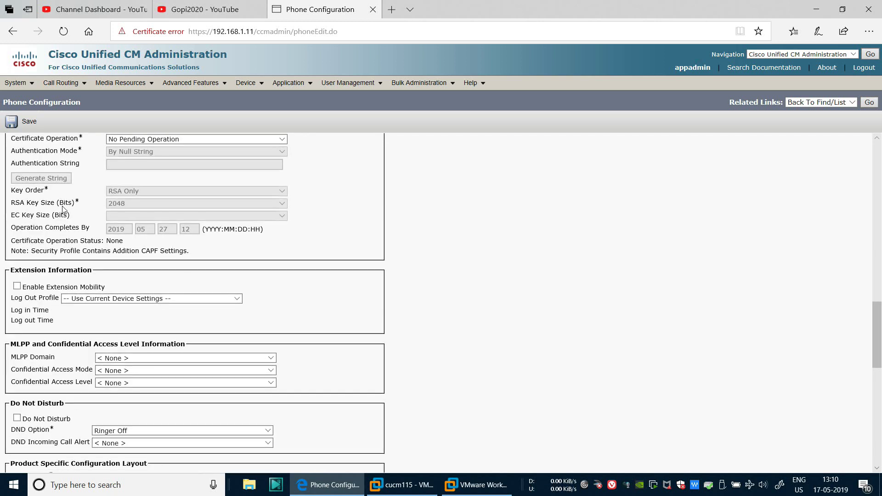
scroll(64, 212, "down", 5)
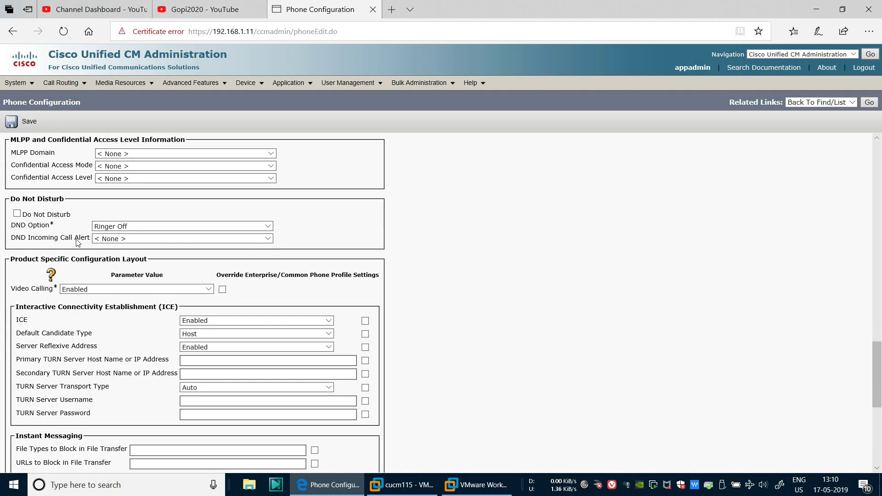
scroll(110, 294, "down", 3)
left_click(129, 362)
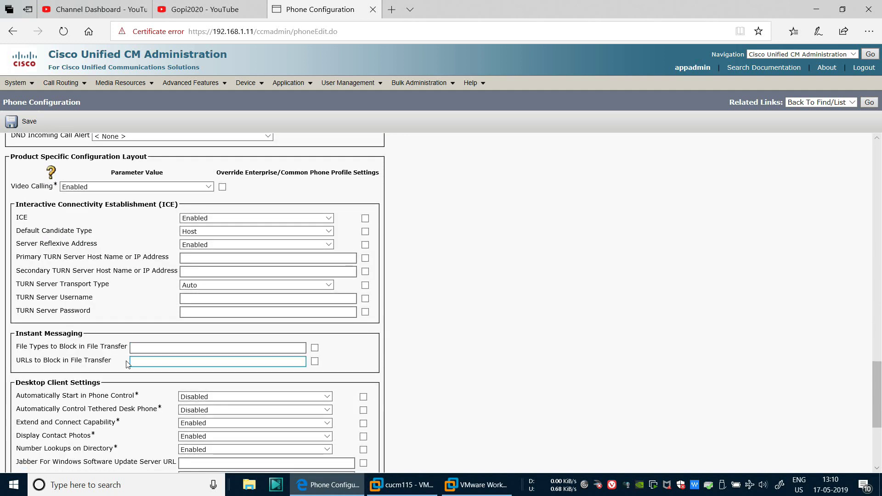
scroll(124, 331, "down", 3)
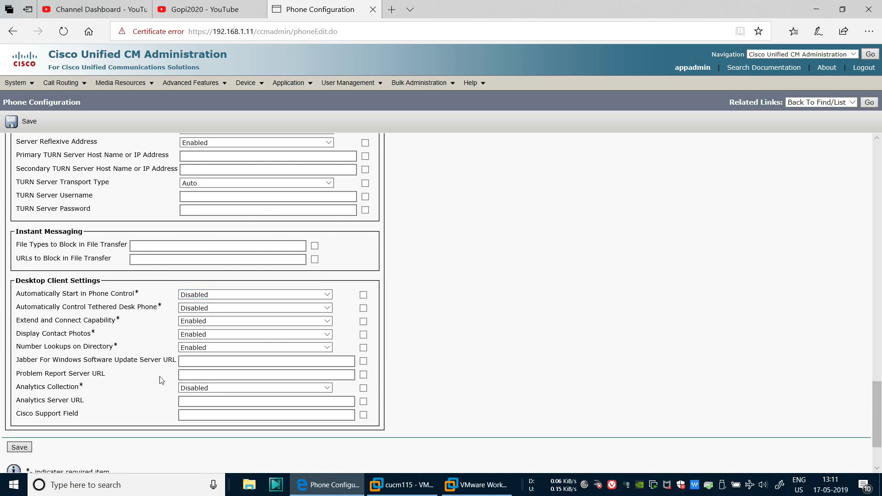
Save the CSFgopi2020 phone, then apply its configuration, proceeding past the certificate warning
left_click(19, 448)
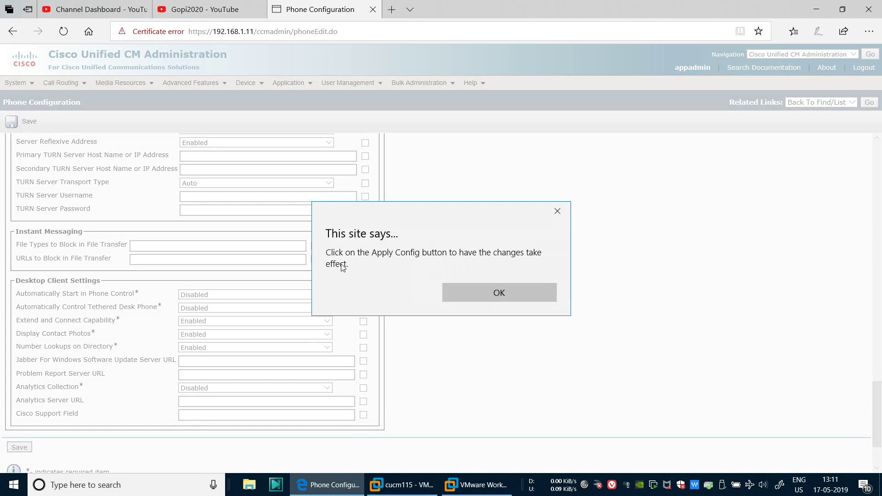
left_click(500, 294)
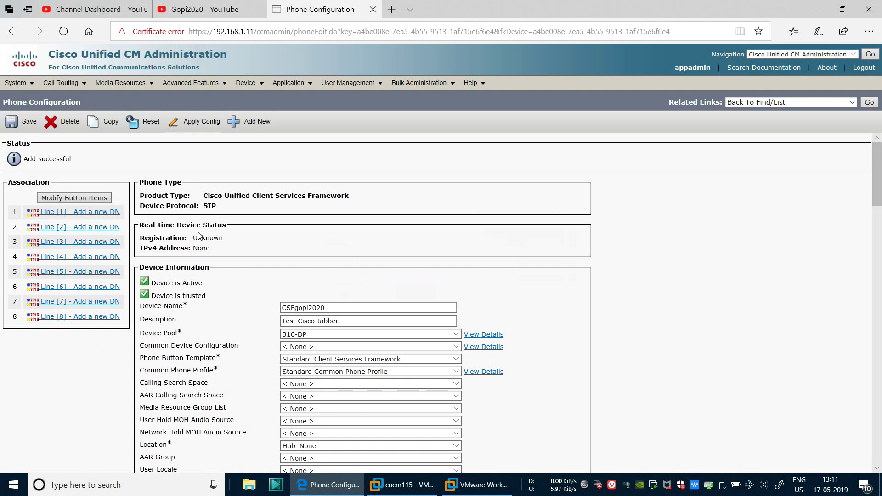
left_click_drag(198, 239, 243, 241)
left_click(202, 158)
left_click(197, 121)
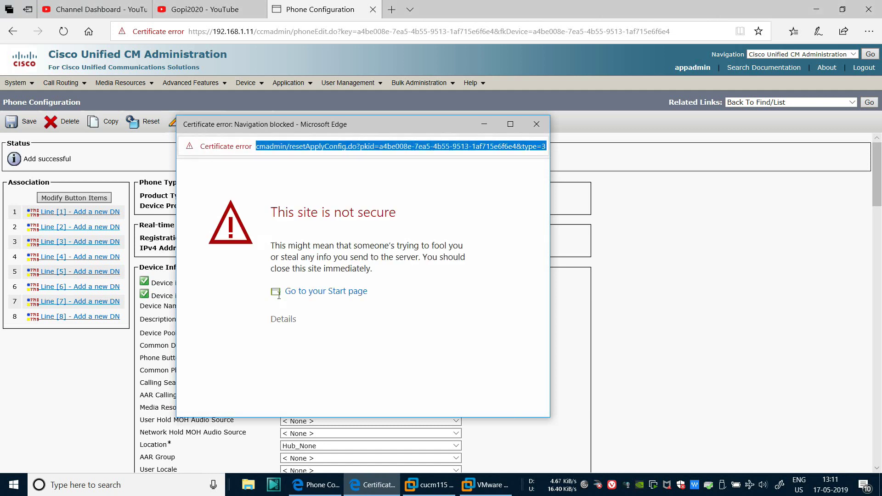
left_click(278, 324)
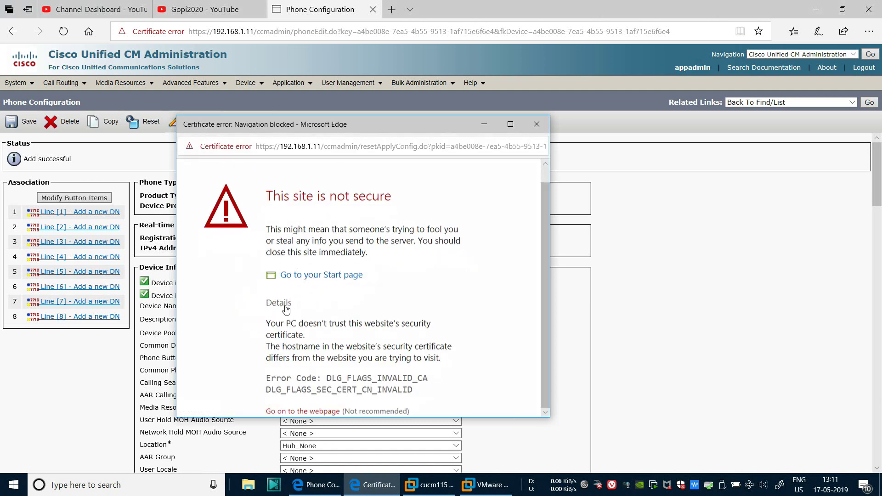
left_click(316, 412)
left_click(195, 312)
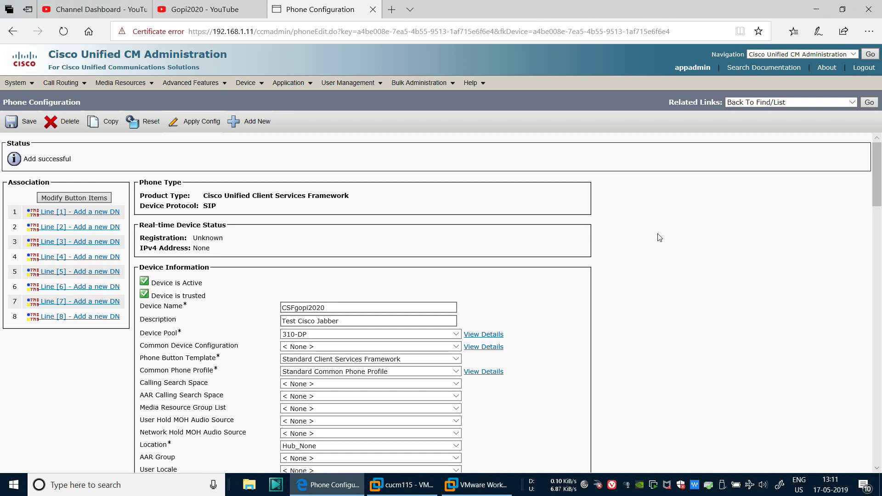
scroll(657, 236, "down", 1)
scroll(657, 236, "up", 1)
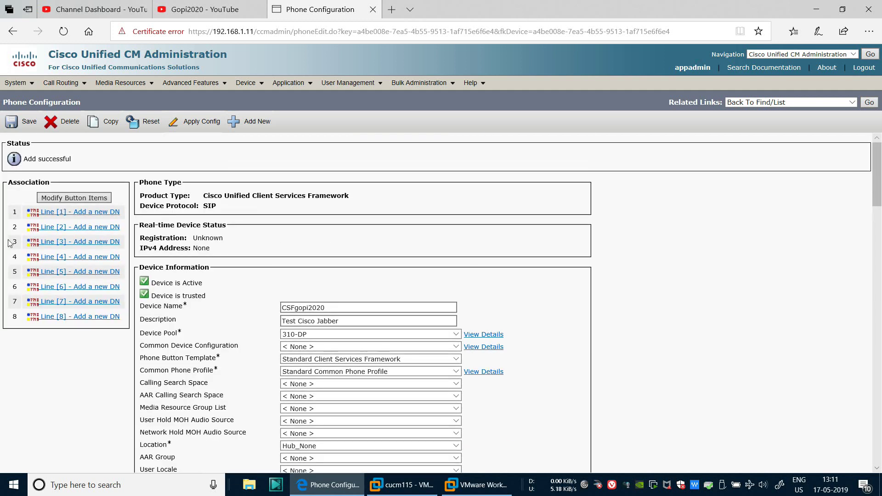
Enter directory number 445566 for line 1
left_click(91, 213)
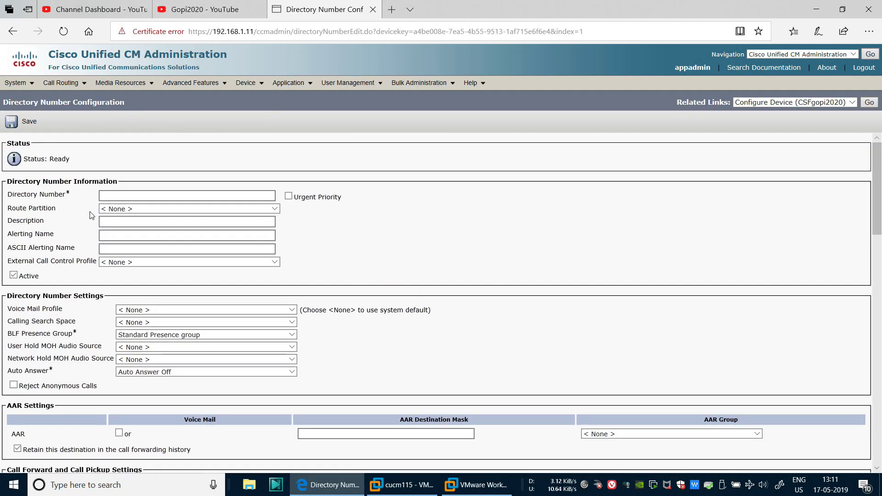
left_click(115, 197)
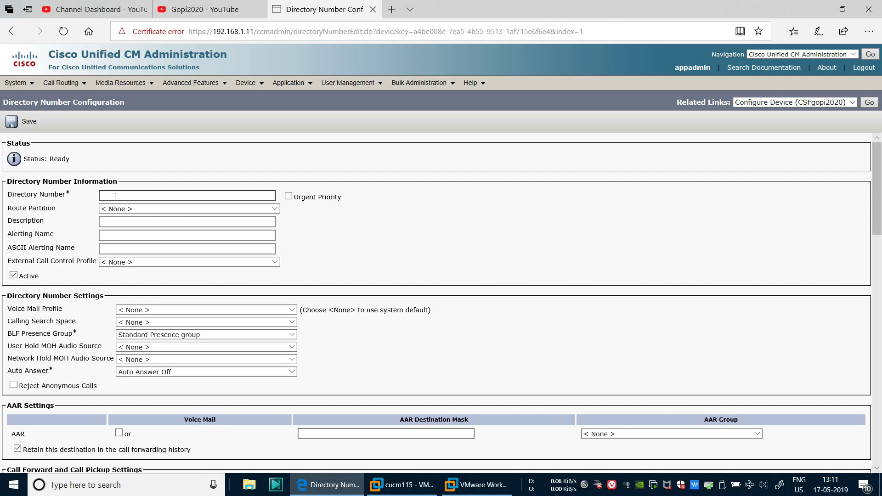
type("5566")
key("Tab")
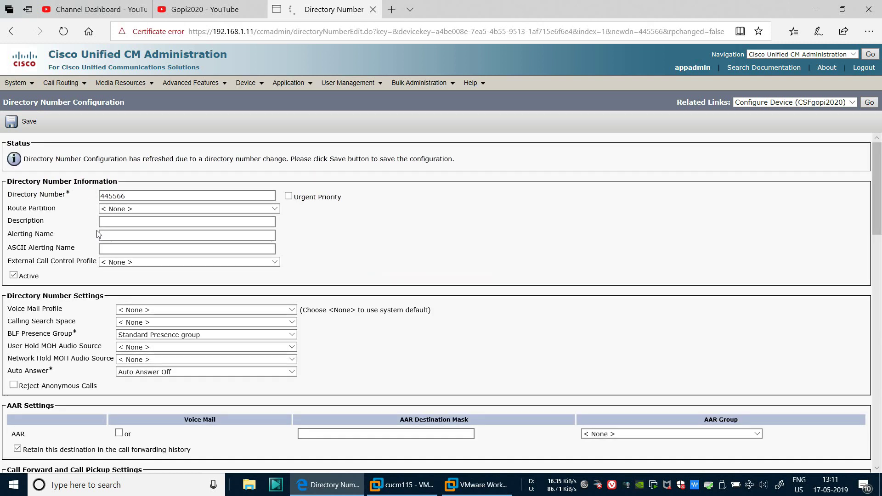
Leave the route partition at None, leaving the description and alerting name fields empty
left_click(129, 210)
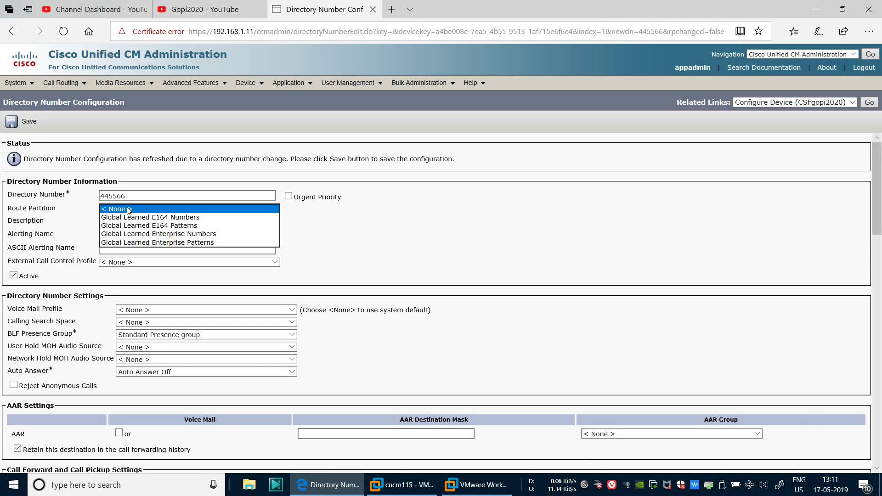
left_click(415, 229)
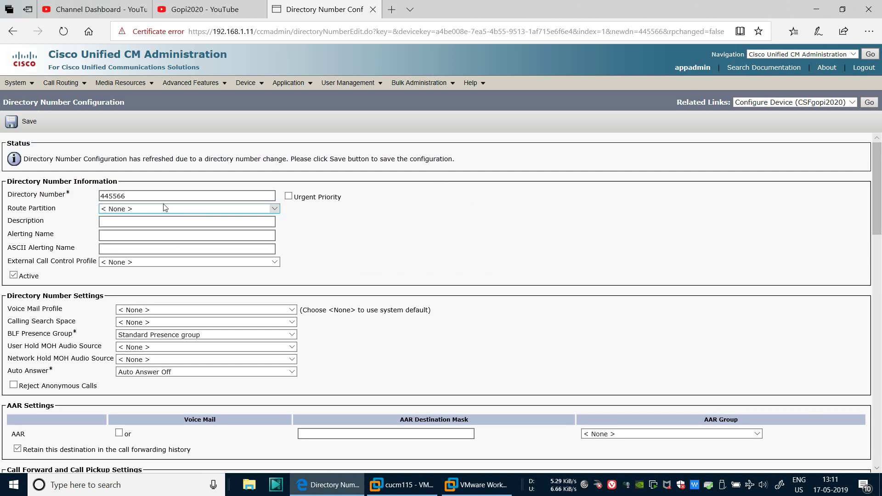
left_click(150, 211)
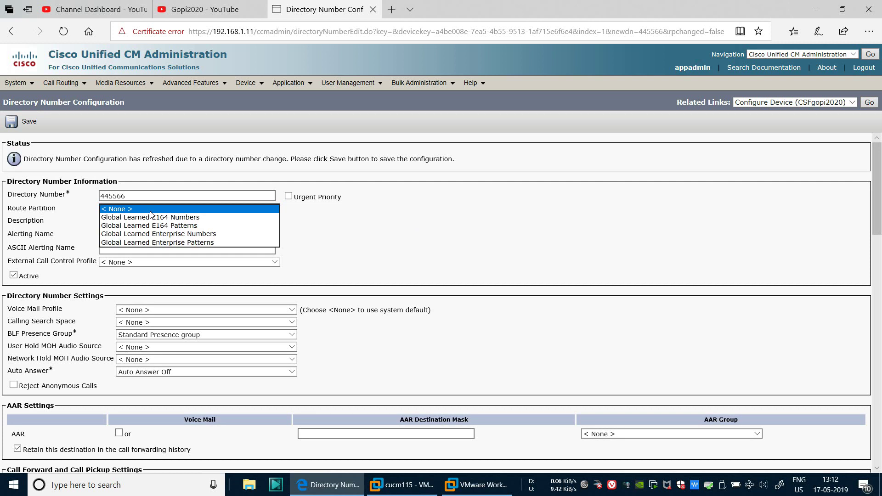
left_click(336, 213)
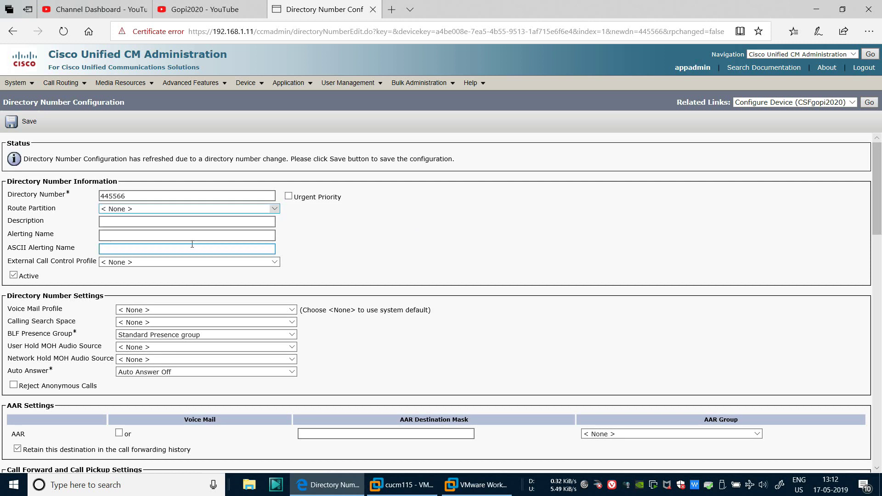
left_click(143, 240)
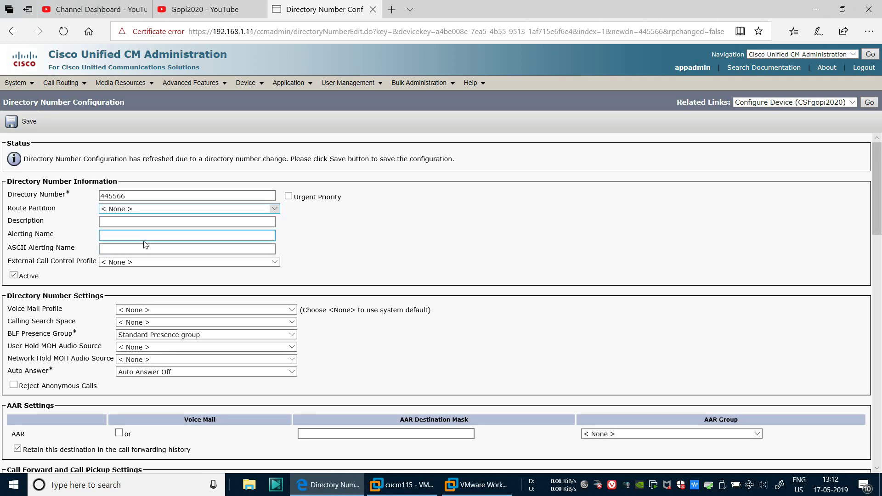
left_click(135, 224)
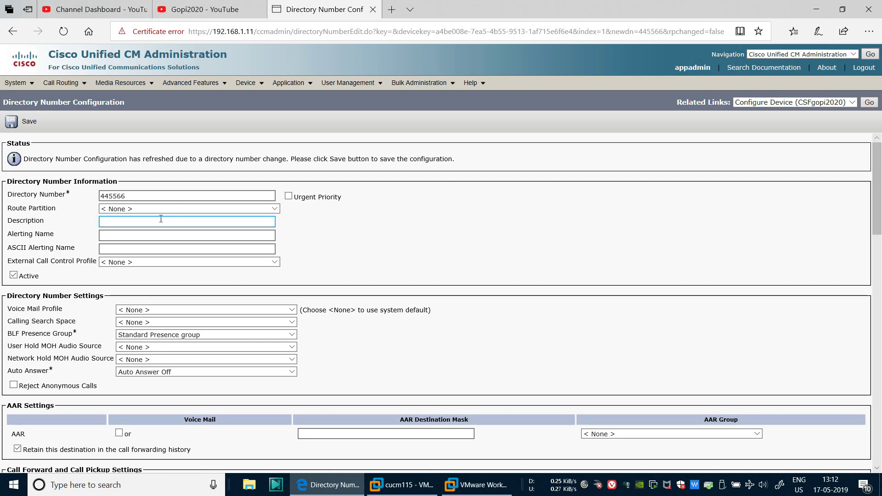
key("shift+Tab")
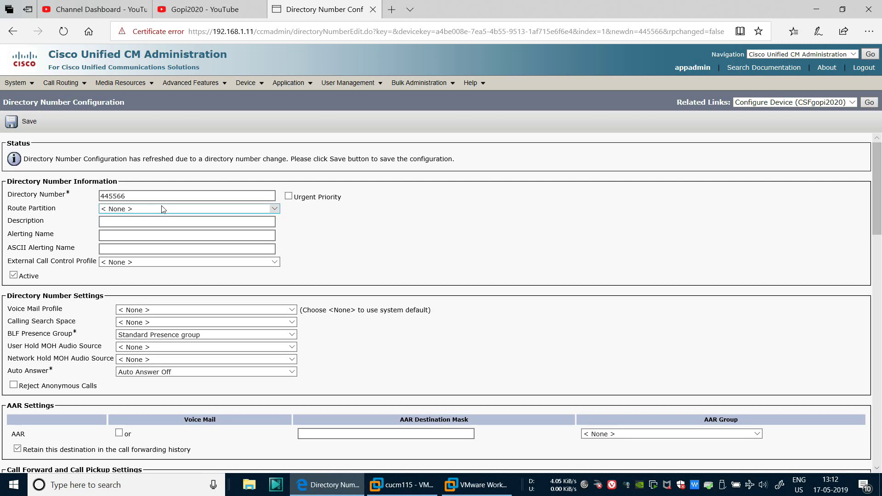
left_click(146, 216)
left_click(145, 212)
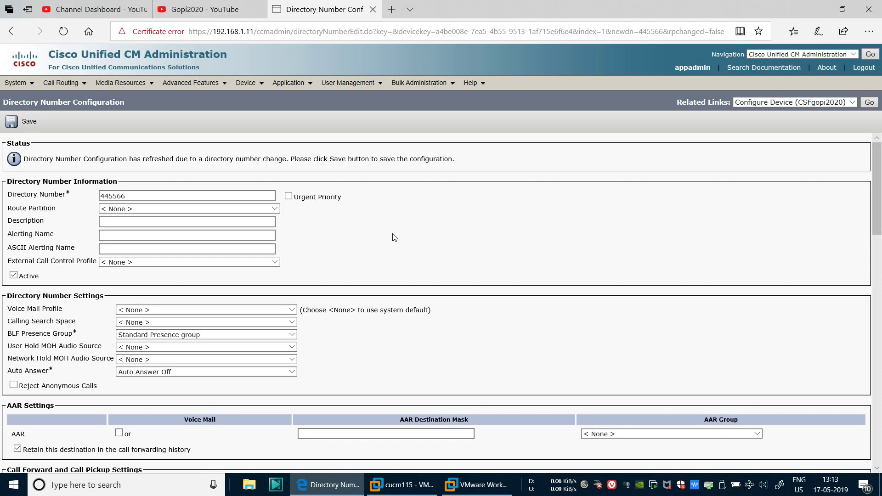
scroll(160, 251, "down", 2)
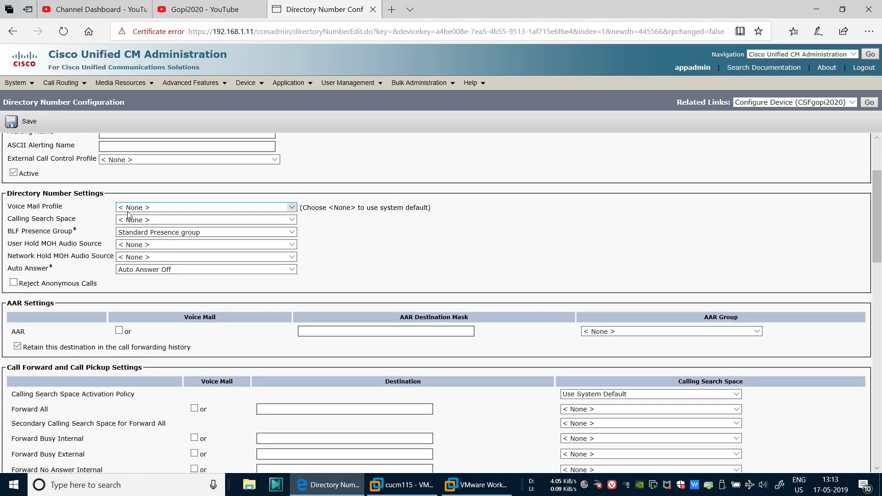
left_click(132, 209)
left_click(353, 252)
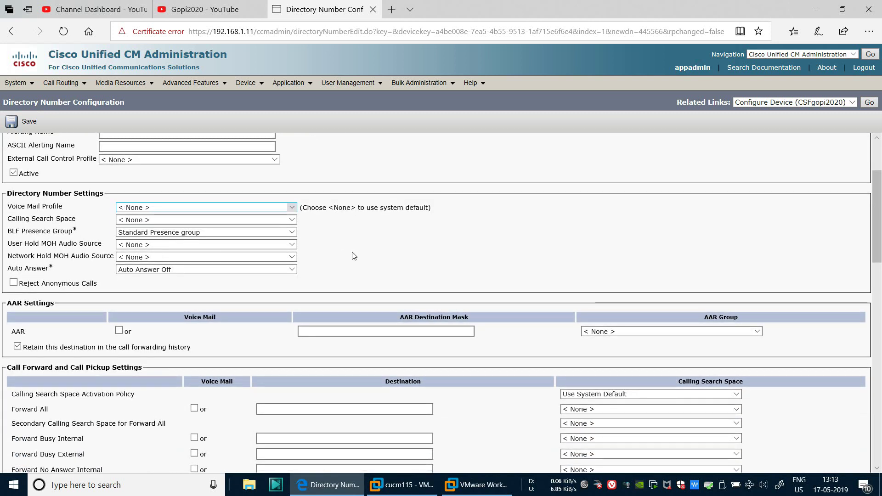
left_click(153, 221)
left_click(153, 220)
left_click(372, 248)
scroll(371, 247, "down", 1)
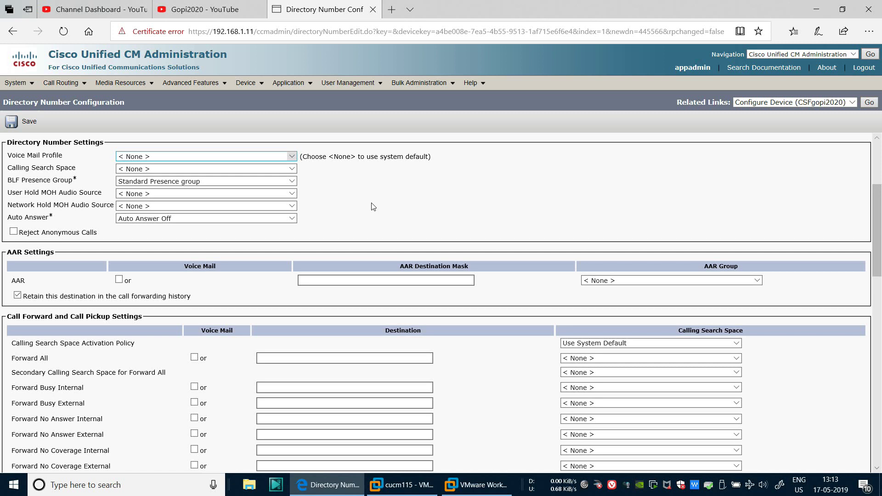
scroll(372, 205, "down", 2)
scroll(378, 251, "down", 8)
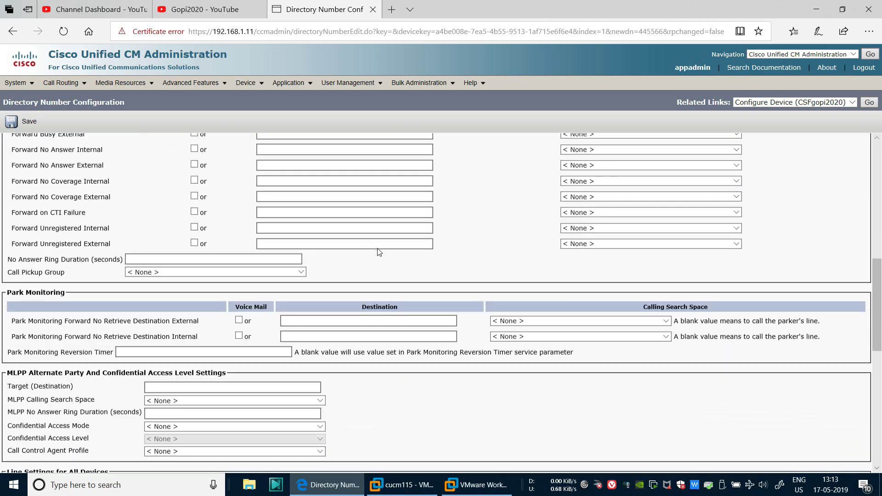
scroll(377, 249, "down", 3)
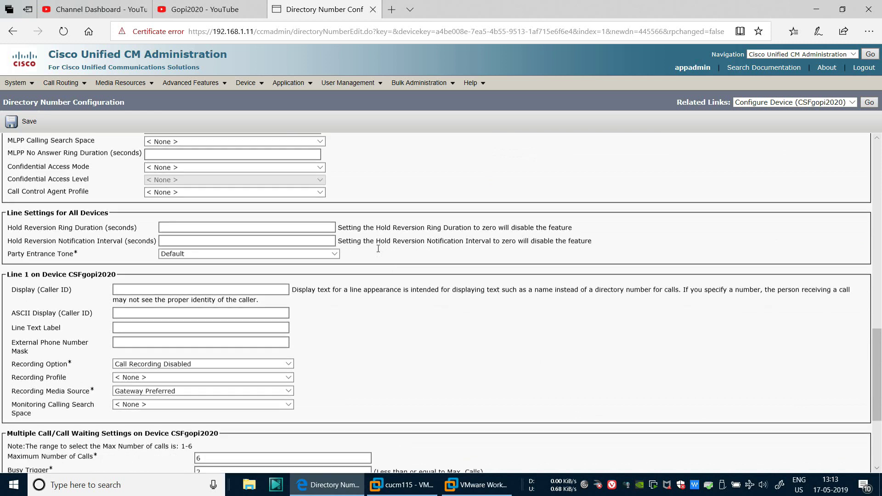
scroll(378, 248, "down", 1)
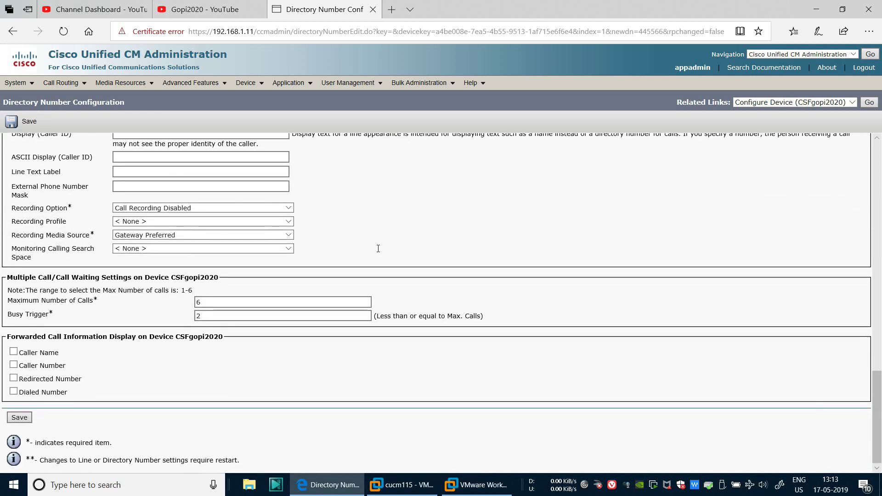
scroll(378, 249, "up", 20)
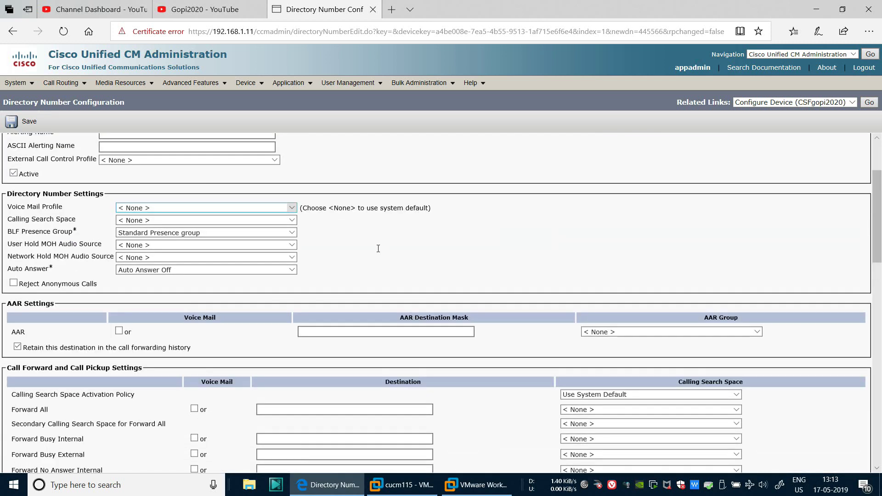
Enter alerting name Gopi2020Alerting and copy it to the ASCII alerting name
left_click(123, 232)
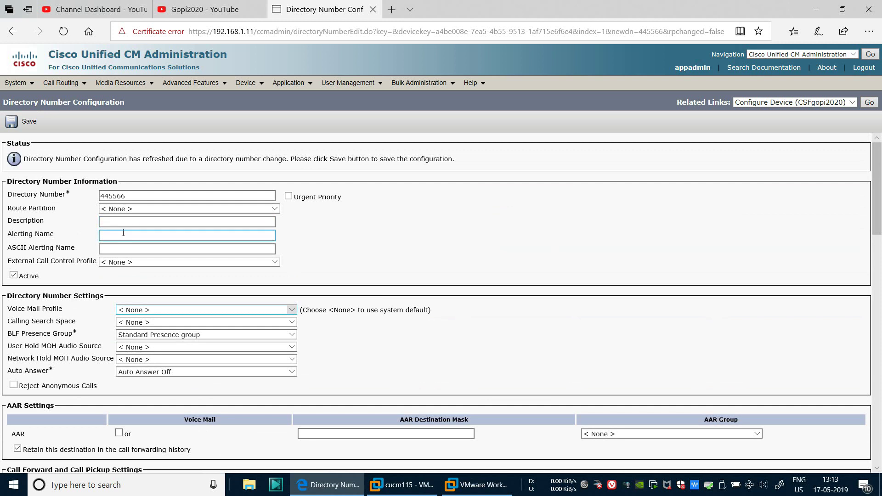
type("Gopi")
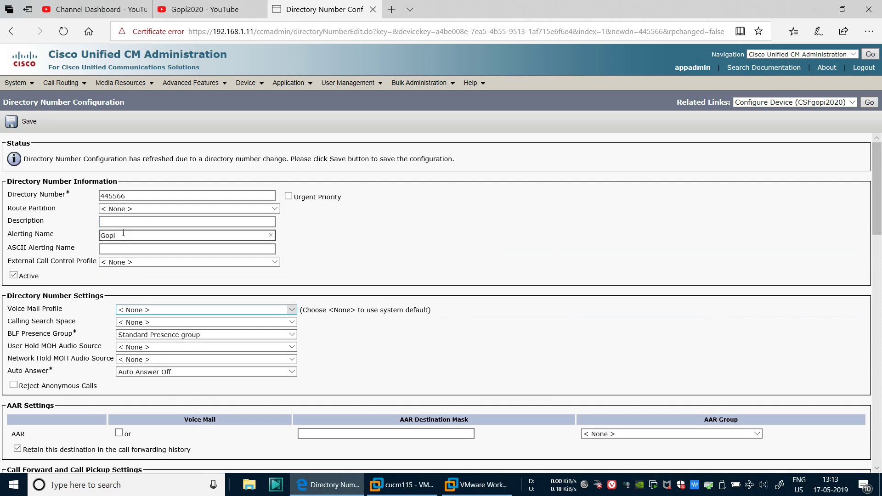
type("2020Alerting")
left_click_drag(186, 235, 2, 232)
key("ctrl+c")
left_click(410, 257)
scroll(377, 265, "down", 4)
scroll(376, 265, "down", 9)
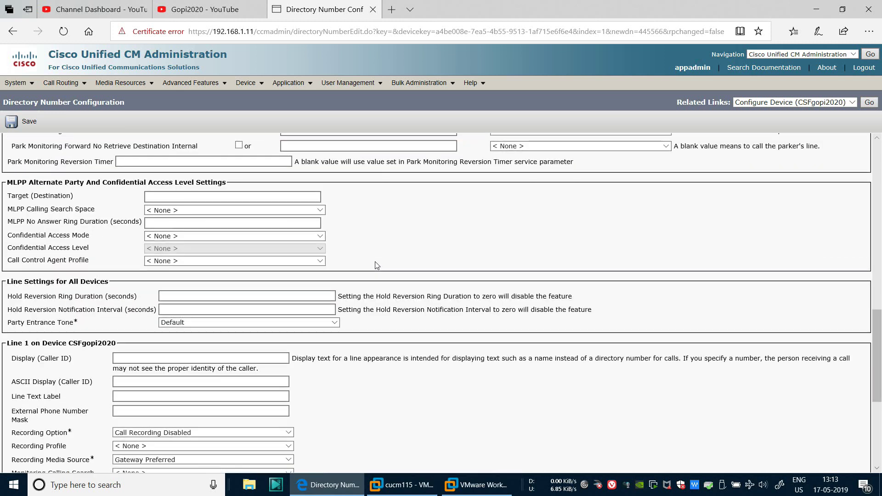
Set the line's Display (Caller ID) and ASCII Display to Gopi2020Display
left_click(178, 359)
key("ctrl+v")
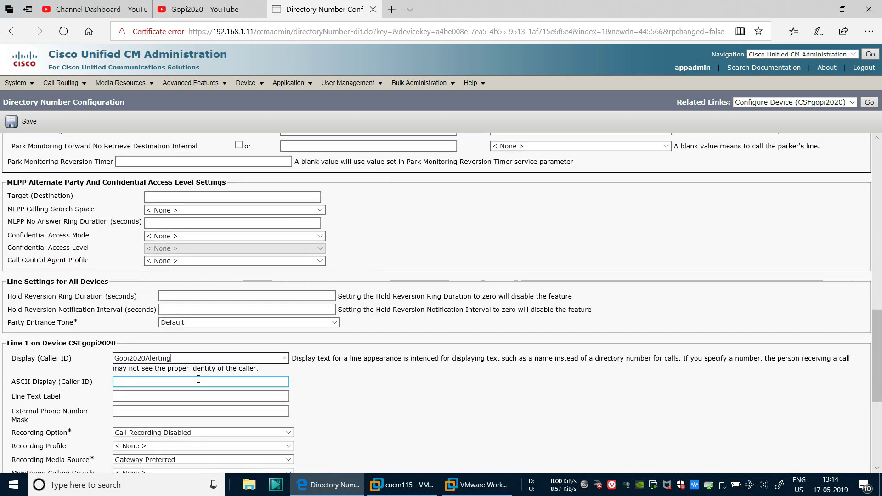
key("BackSpace")
key("BackSpace")
key("BackSpace")
key("BackSpace")
key("BackSpace")
key("BackSpace")
key("BackSpace")
key("BackSpace")
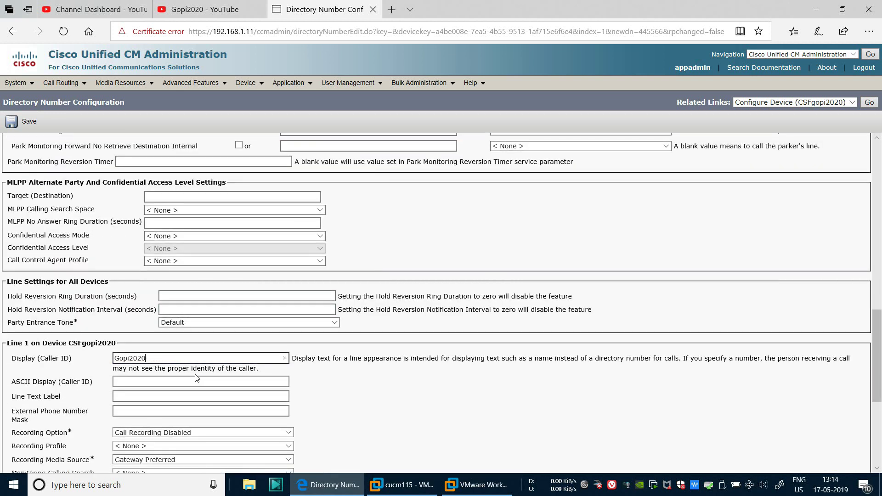
type("D")
type("isplau")
key("BackSpace")
type("y")
key("Tab")
left_click(371, 387)
left_click(124, 395)
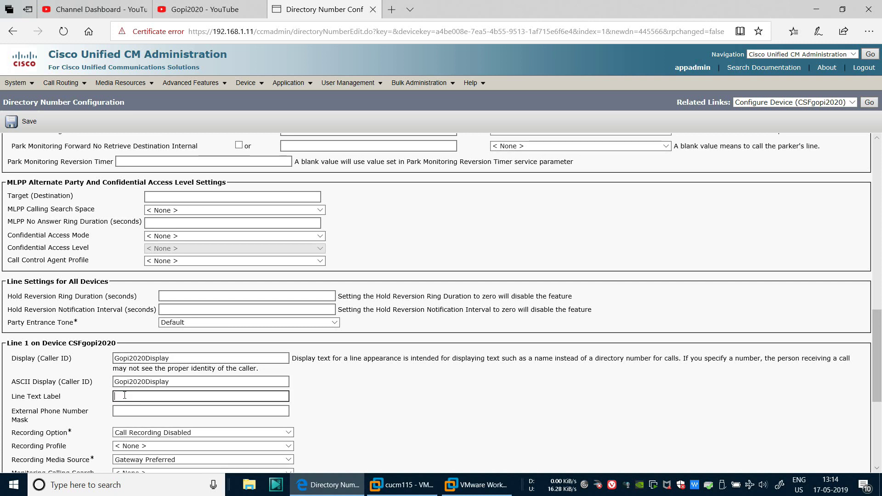
type("C")
key("BackSpace")
type("Gopi2020-445566")
left_click(123, 407)
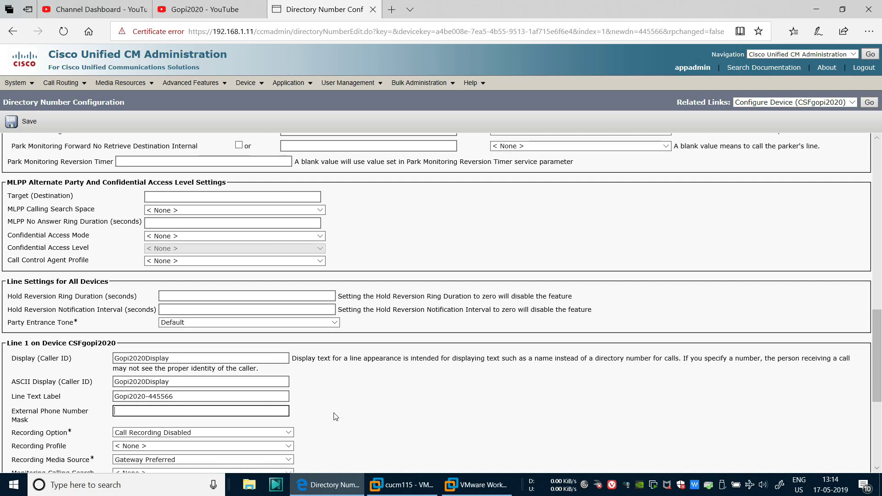
scroll(337, 413, "down", 2)
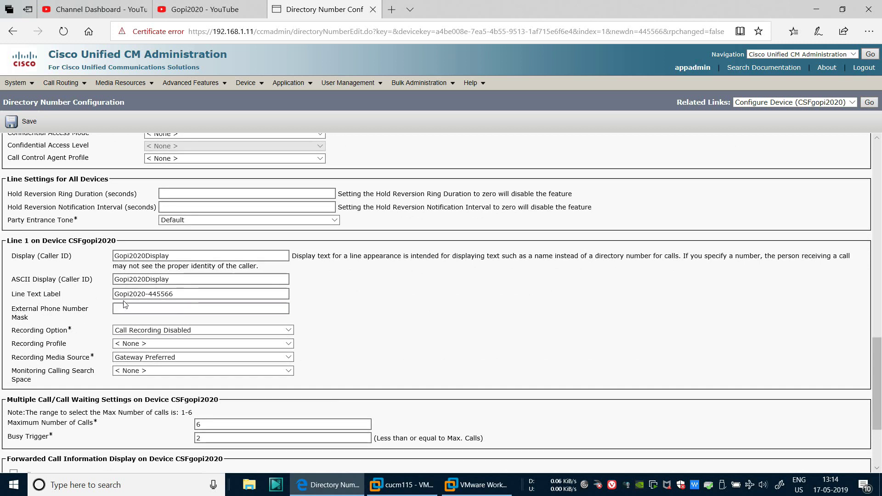
double_click(163, 294)
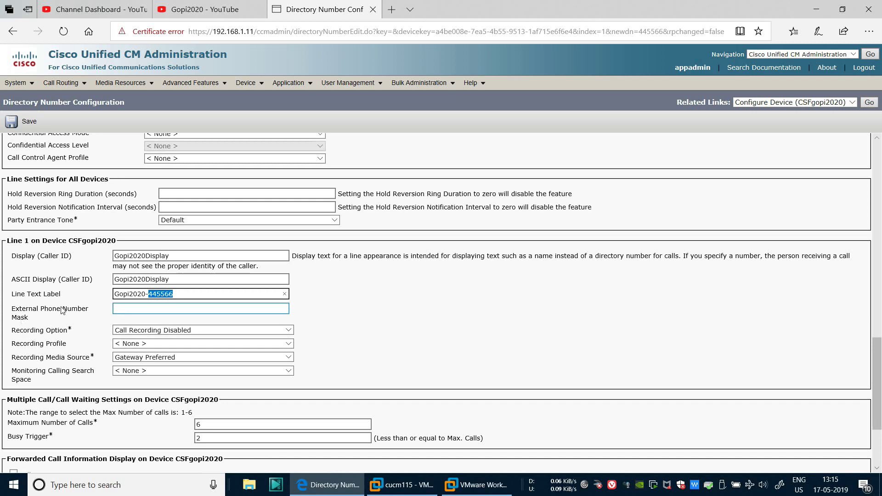
left_click(129, 307)
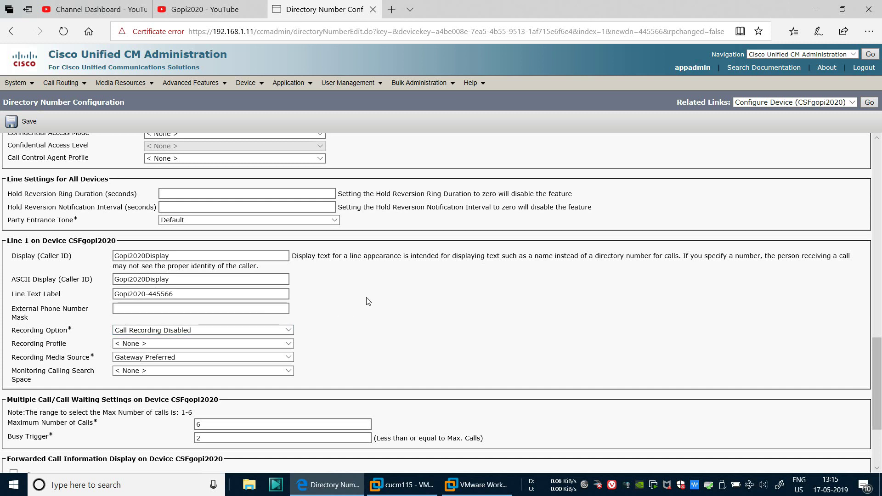
scroll(356, 310, "down", 3)
Save directory number 445566 and open the CSFgopi2020 phone to review its settings
left_click(19, 416)
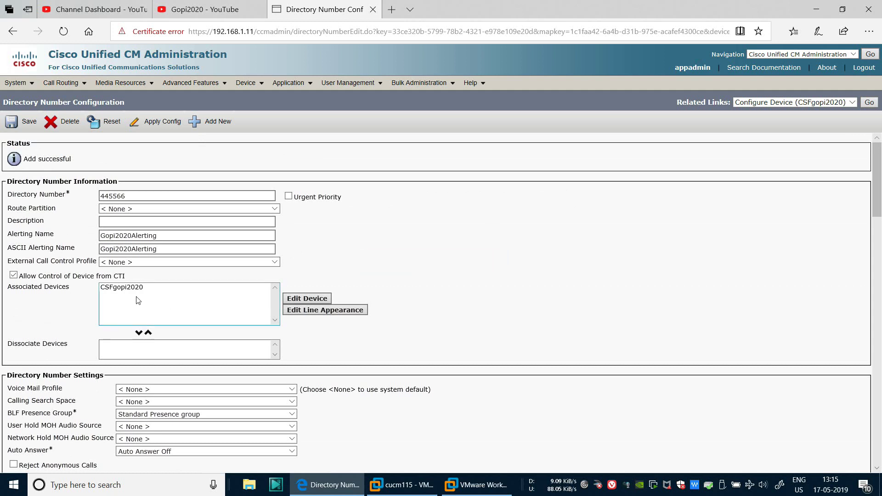
left_click(129, 287)
left_click(315, 299)
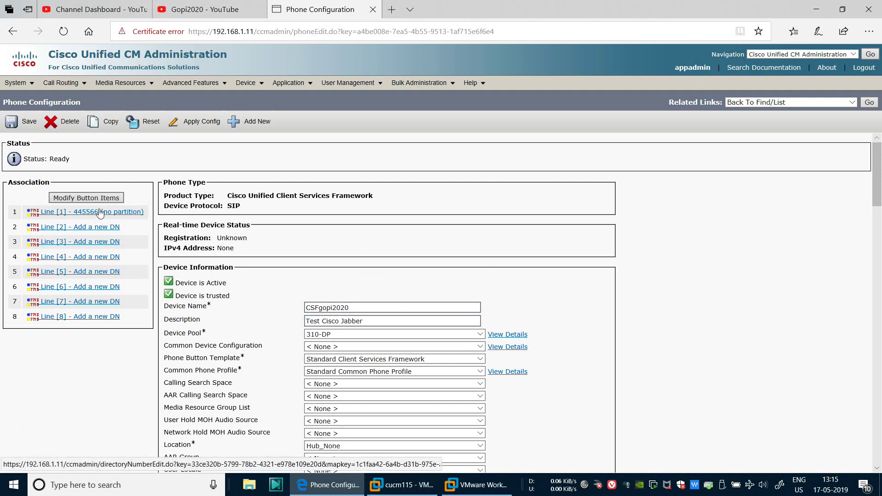
scroll(659, 295, "down", 10)
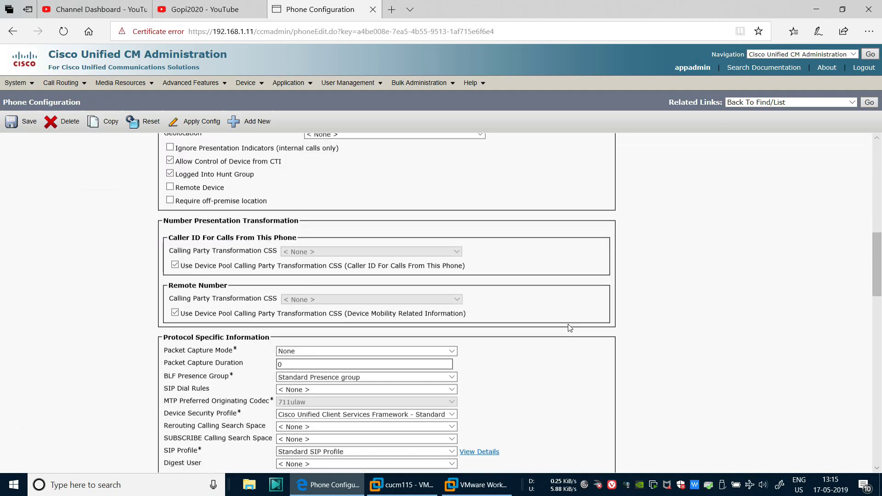
scroll(570, 328, "down", 15)
scroll(569, 327, "up", 10)
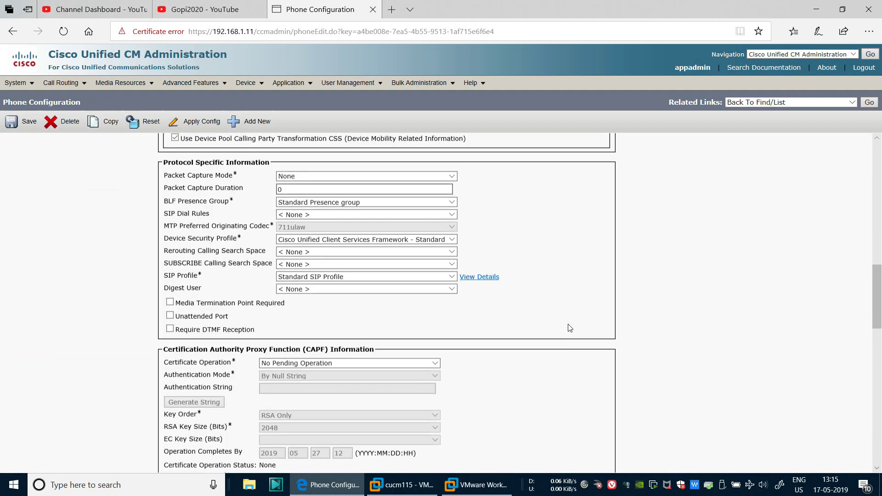
scroll(533, 333, "up", 8)
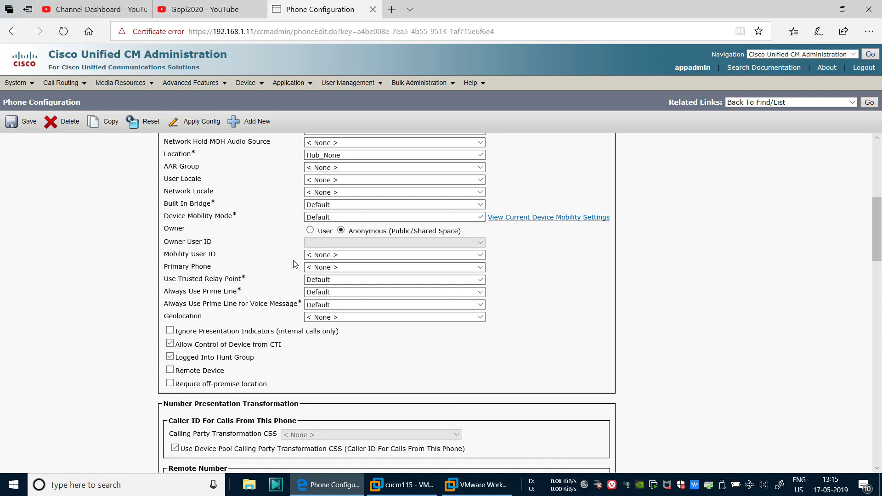
scroll(312, 161, "up", 6)
Add a new end user and begin entering the user ID
mouse_move(347, 83)
left_click(348, 111)
left_click(30, 192)
left_click(116, 203)
type("gopi")
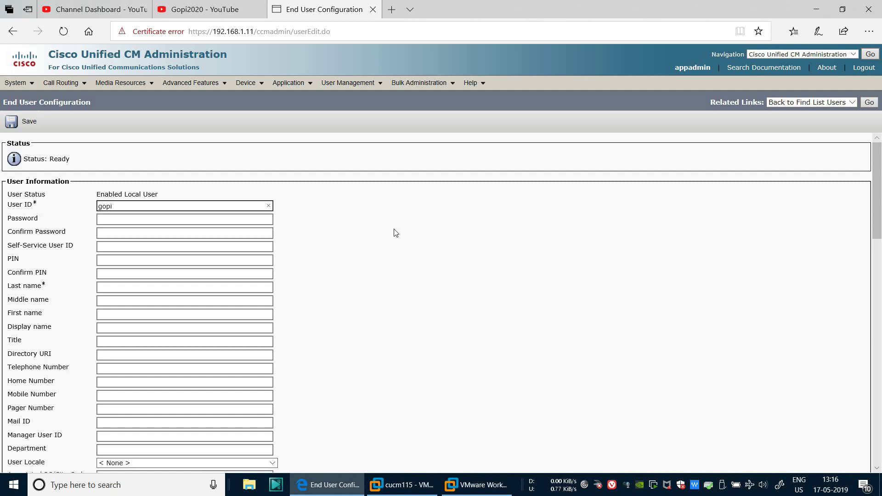
Complete the user ID, then enter the password and its confirmation
scroll(394, 232, "down", 5)
scroll(396, 233, "up", 5)
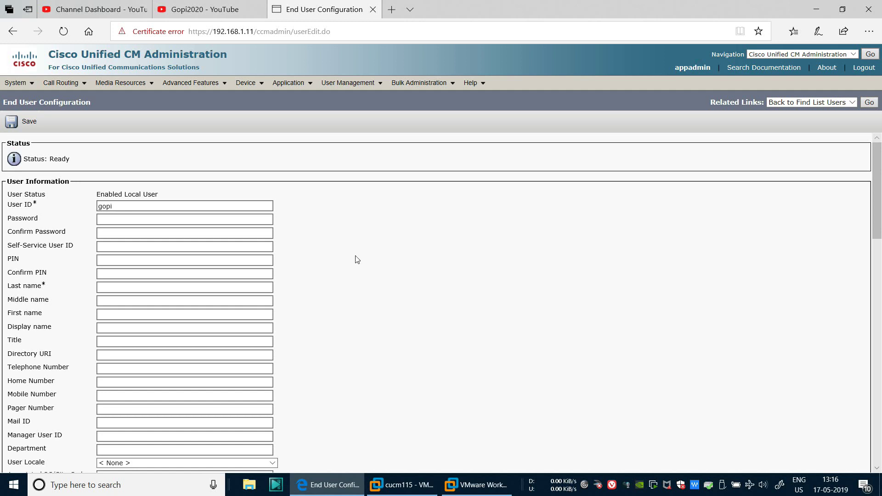
left_click(160, 205)
left_click(158, 207)
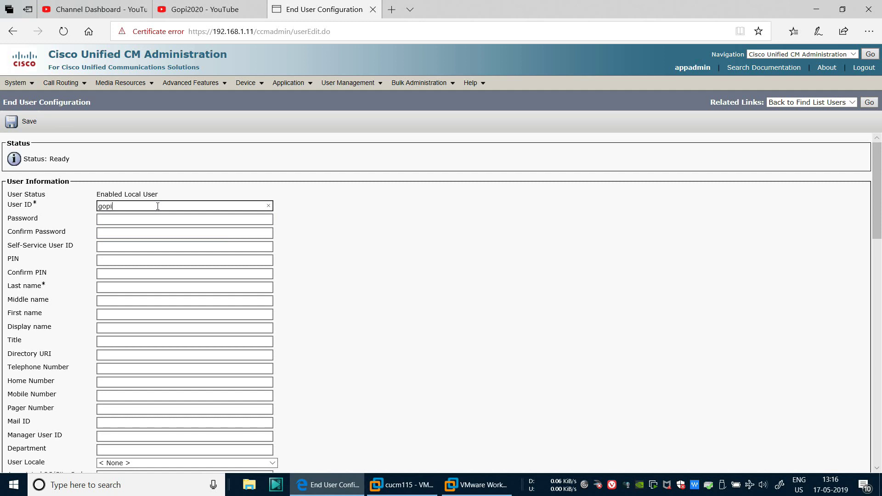
type("2020445566")
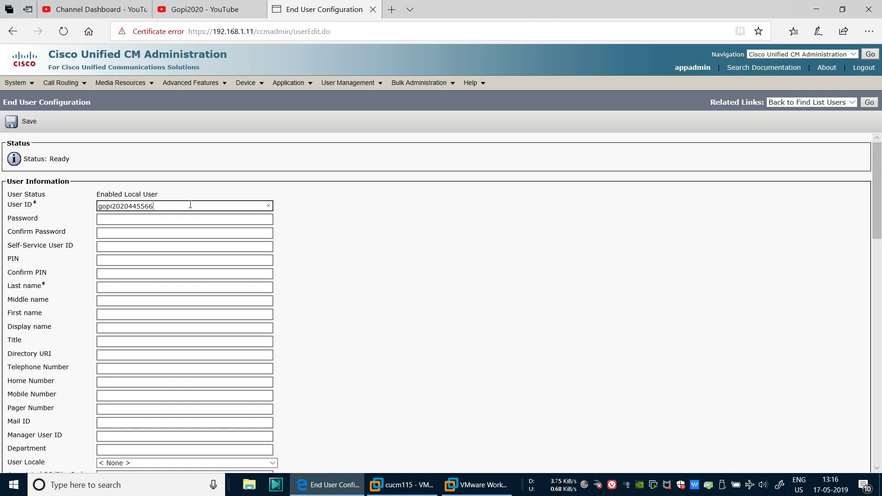
left_click(131, 219)
type("c•••")
left_click(120, 236)
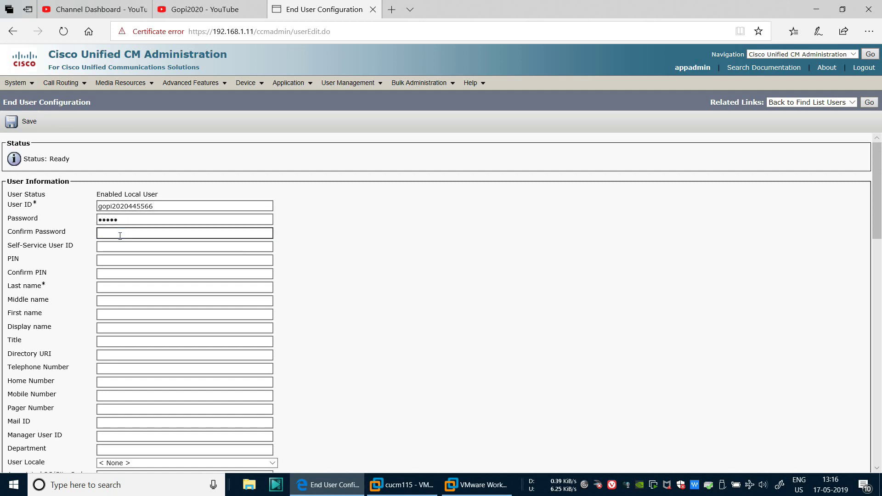
type("•••••")
Enter and confirm the PIN, then fill in the user's last and first names
left_click(100, 262)
type("•••••")
left_click(109, 274)
type("•••••")
left_click(108, 288)
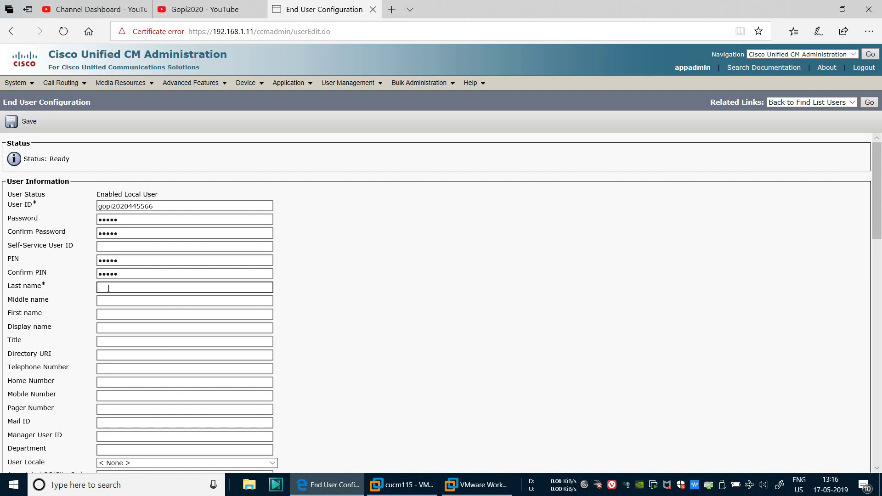
type("2020445566")
left_click(109, 314)
type("G")
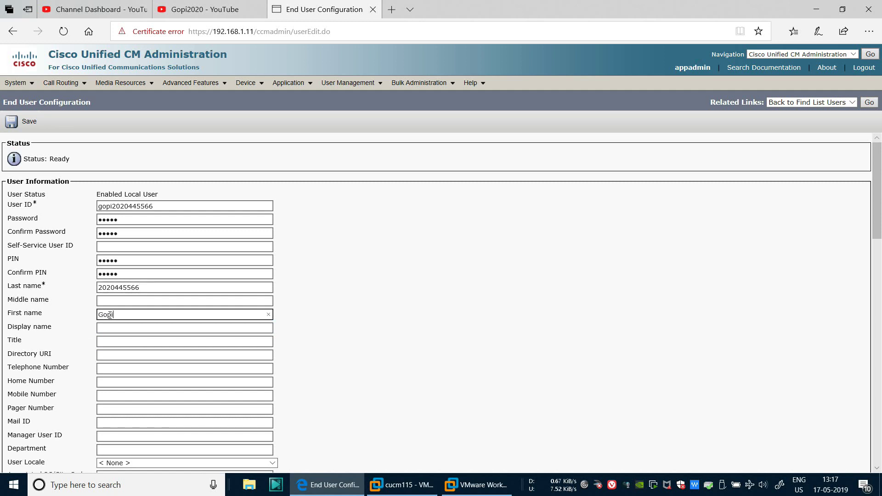
type("opi")
Review the remaining end user settings, leaving Primary Extension at None
scroll(368, 345, "down", 2)
left_click(128, 253)
scroll(98, 358, "down", 1)
left_click(122, 335)
scroll(121, 335, "down", 1)
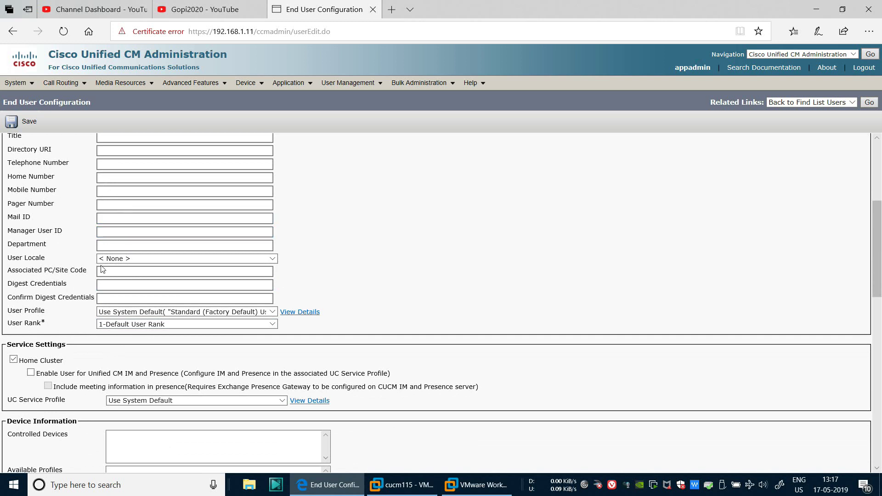
scroll(402, 225, "down", 3)
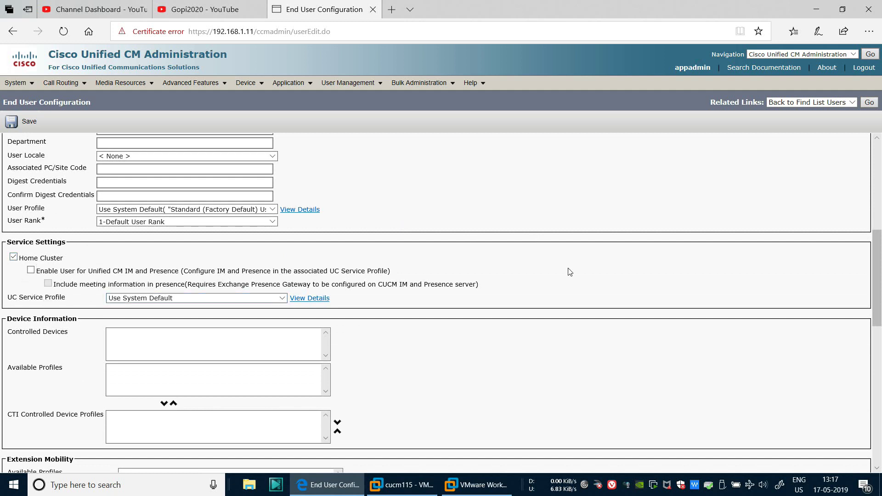
scroll(569, 272, "down", 3)
scroll(569, 272, "down", 4)
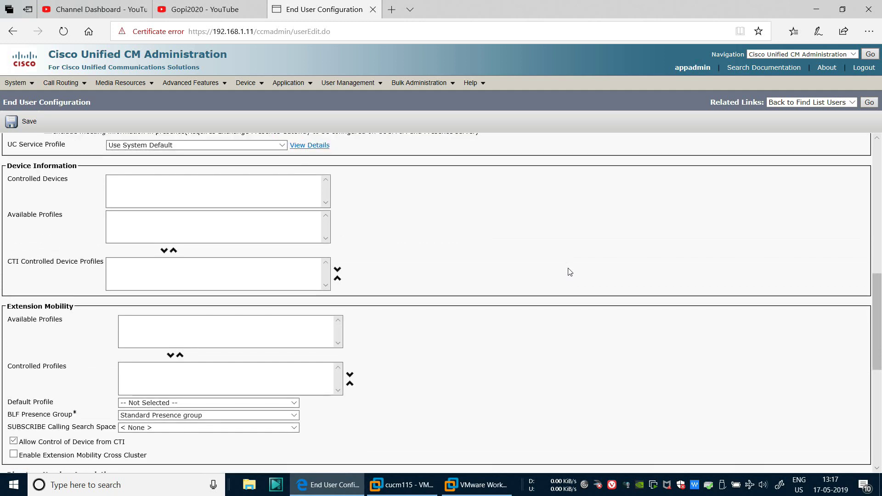
scroll(568, 272, "up", 3)
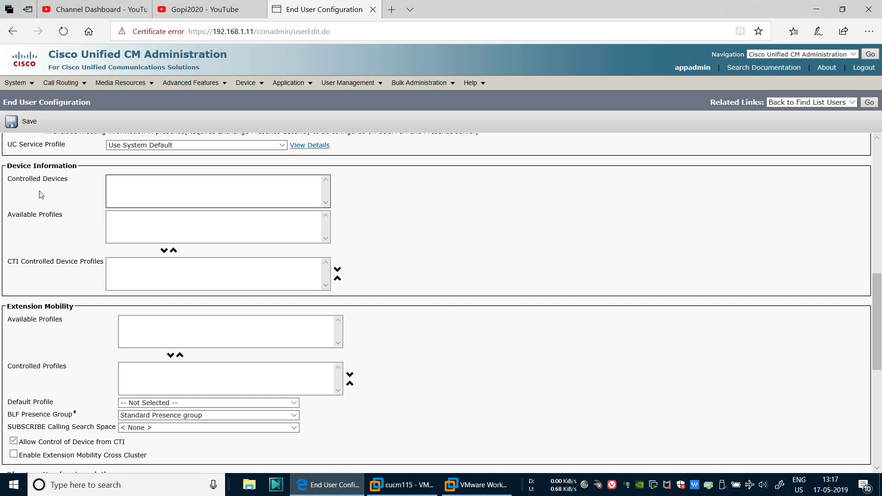
scroll(388, 236, "down", 3)
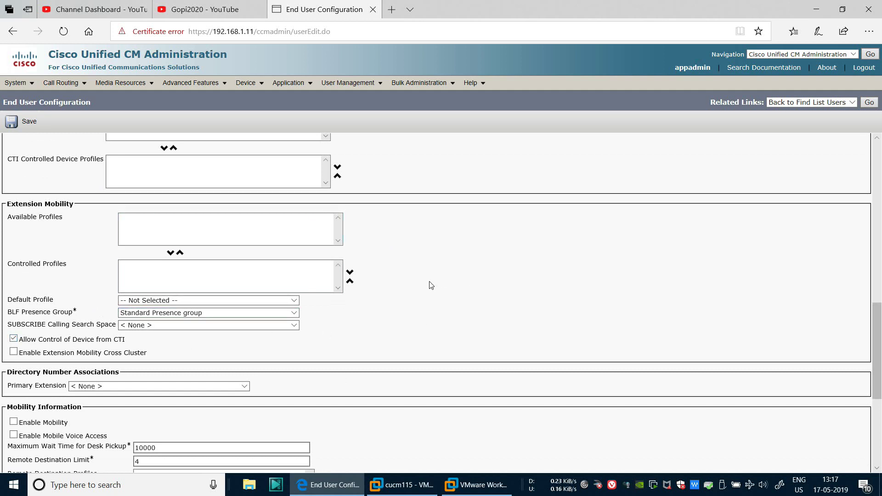
scroll(431, 286, "down", 2)
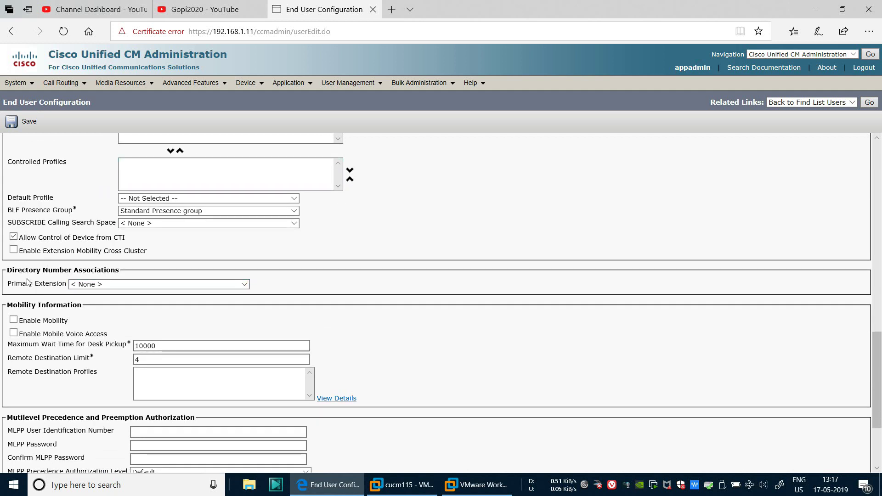
left_click(102, 285)
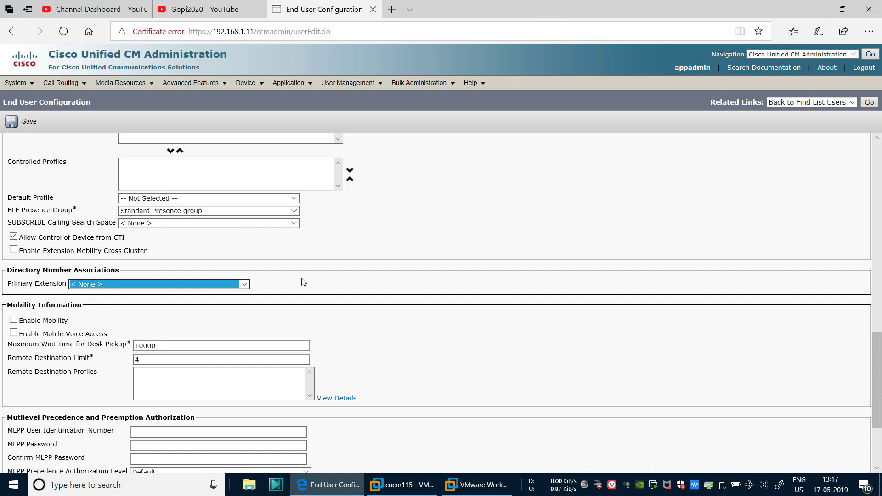
left_click(370, 288)
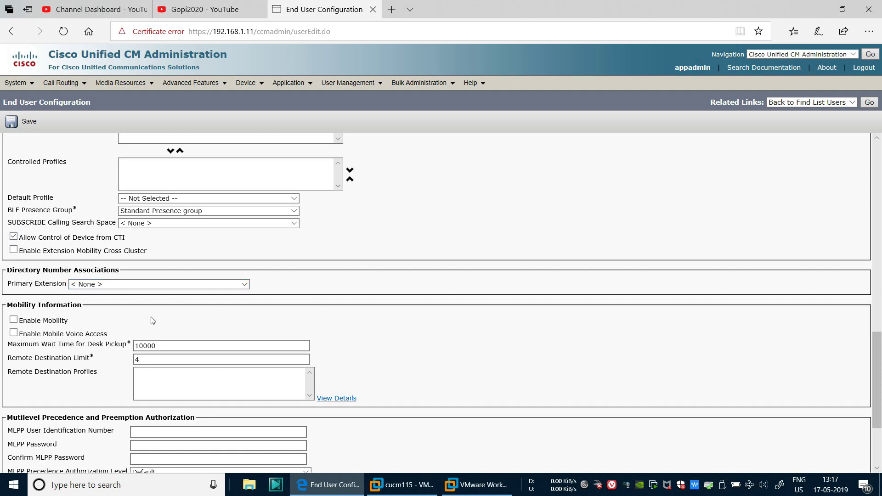
scroll(447, 262, "down", 3)
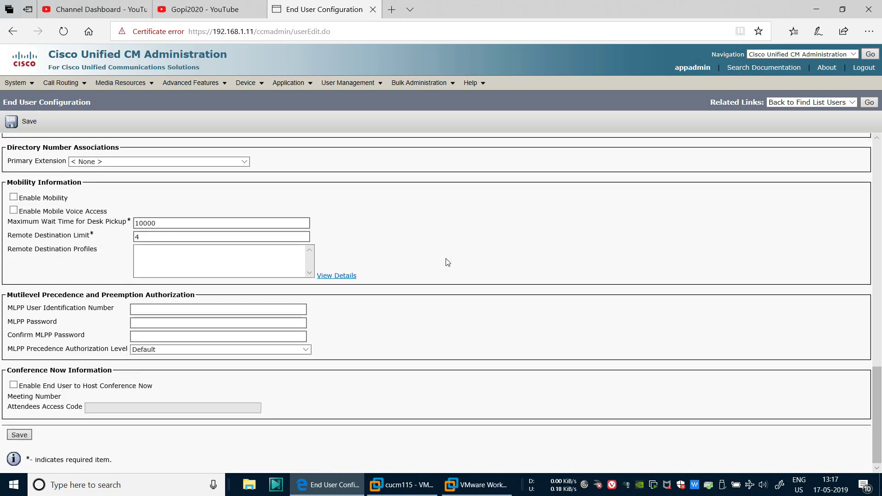
Save the new end user and check the saved user ID and status
left_click(23, 435)
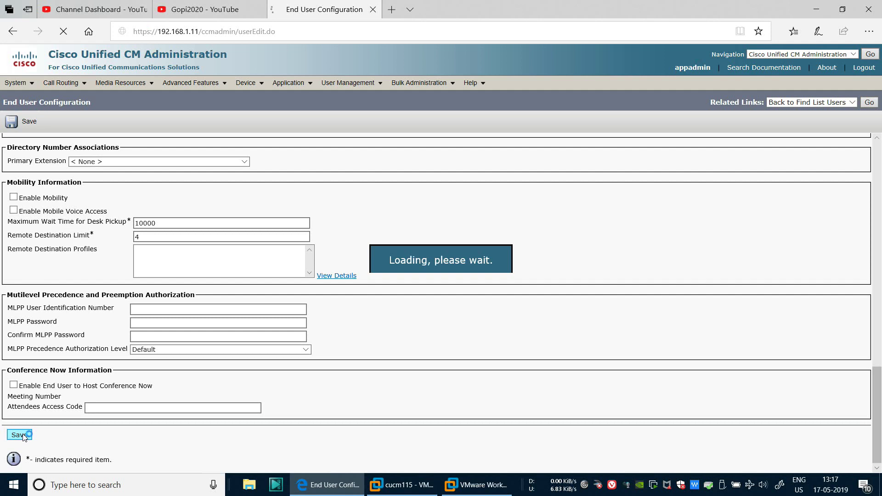
scroll(454, 278, "down", 10)
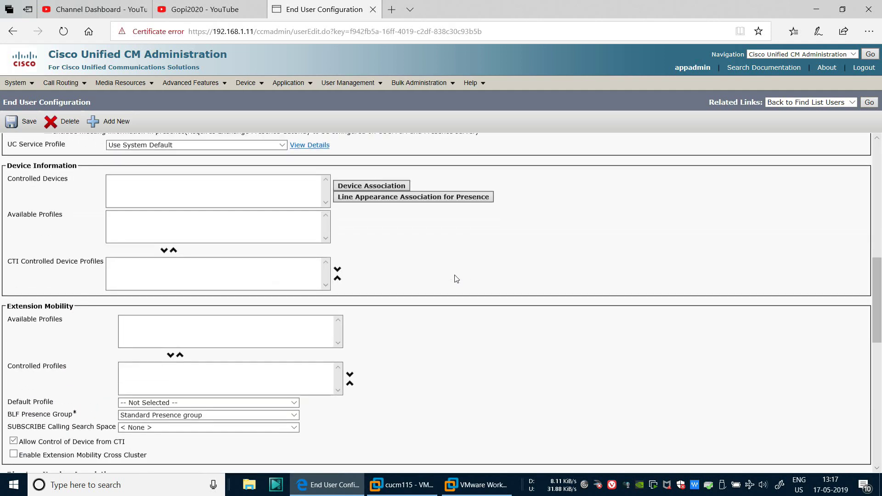
scroll(456, 279, "up", 3)
scroll(455, 277, "up", 6)
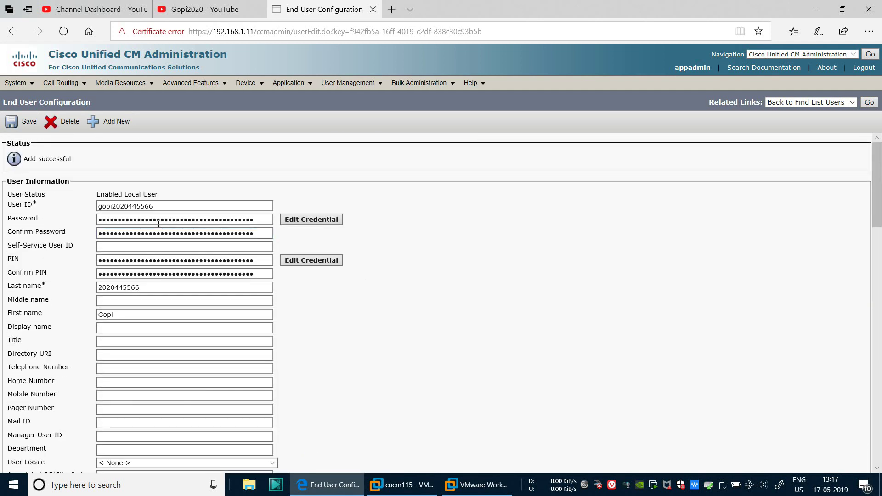
left_click_drag(163, 205, 175, 192)
left_click(481, 289)
scroll(455, 329, "down", 5)
scroll(427, 326, "down", 5)
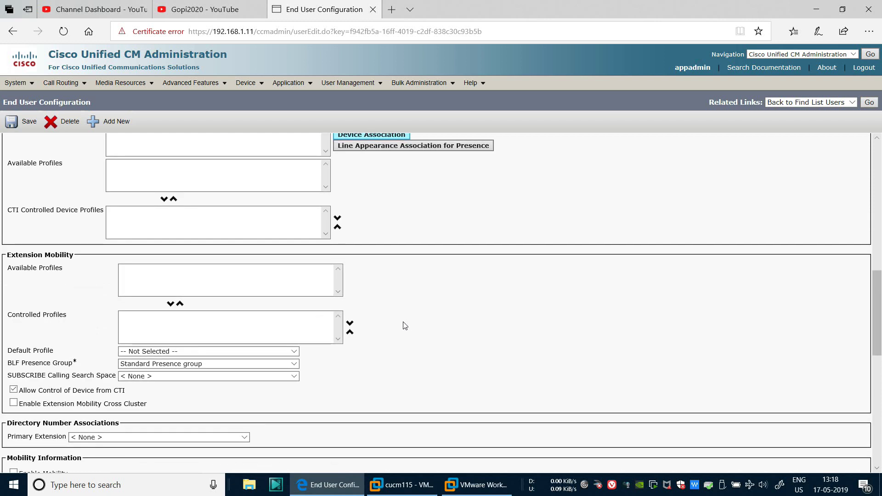
scroll(404, 325, "up", 2)
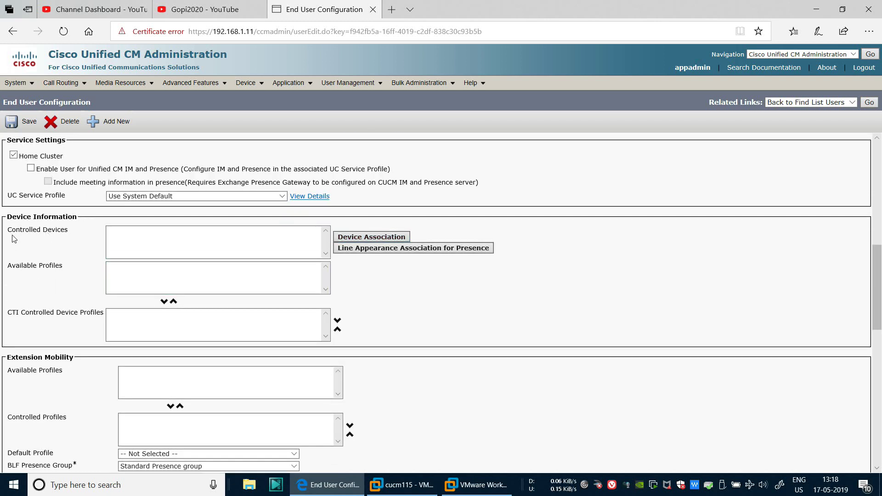
Associate device CSFgopi2020 with the user and return to the user's configuration
left_click(361, 238)
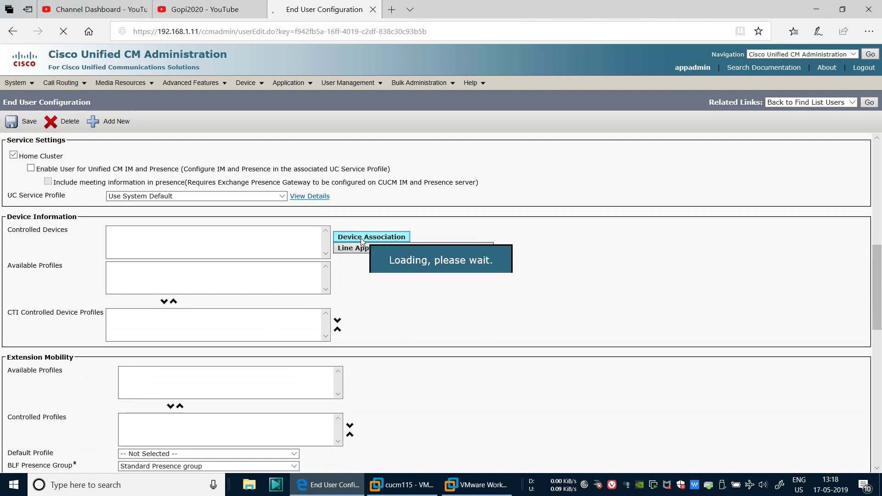
left_click(340, 144)
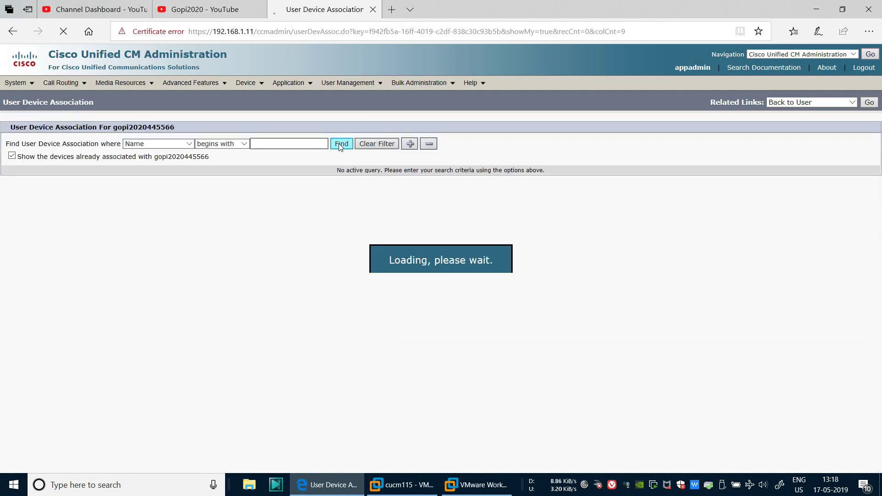
left_click_drag(184, 219, 289, 215)
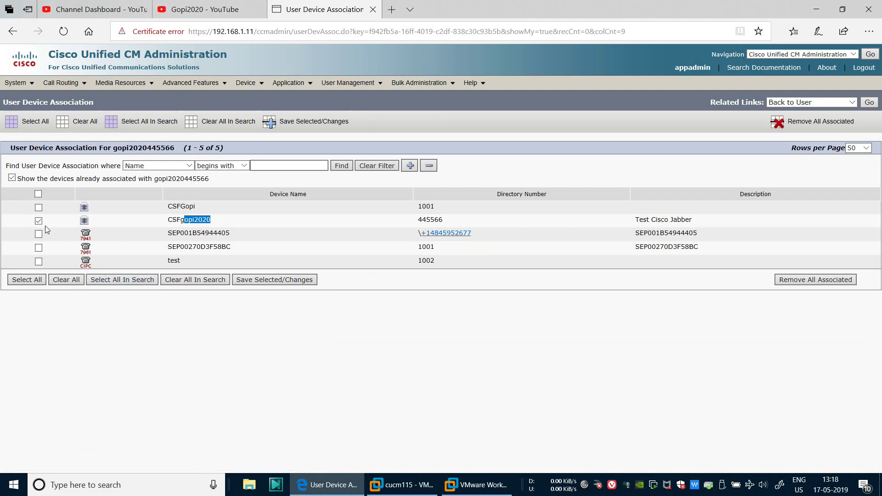
left_click(270, 122)
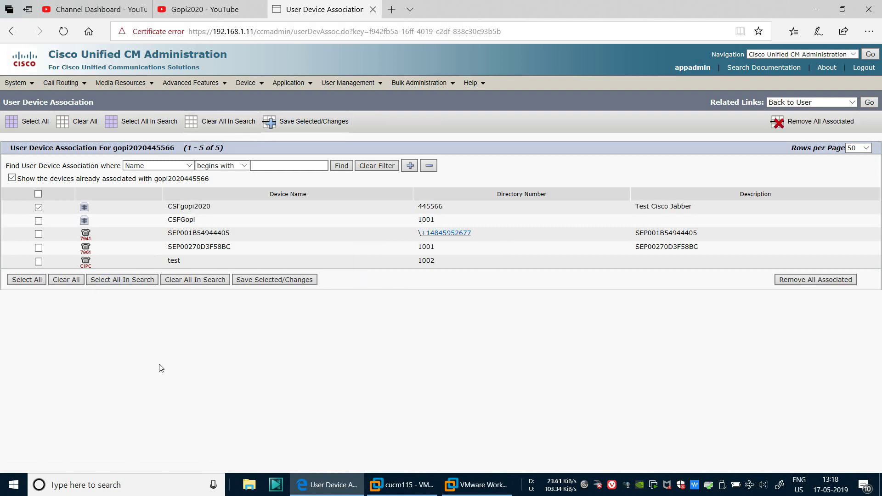
left_click(867, 103)
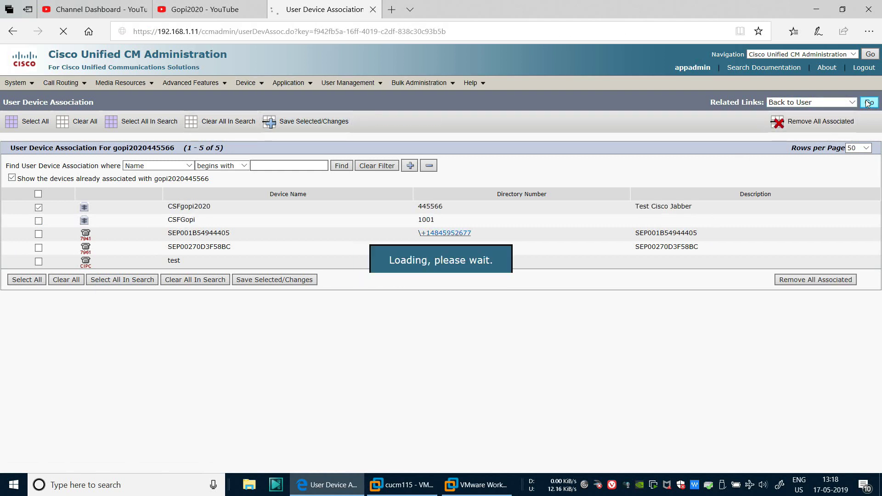
scroll(144, 226, "down", 10)
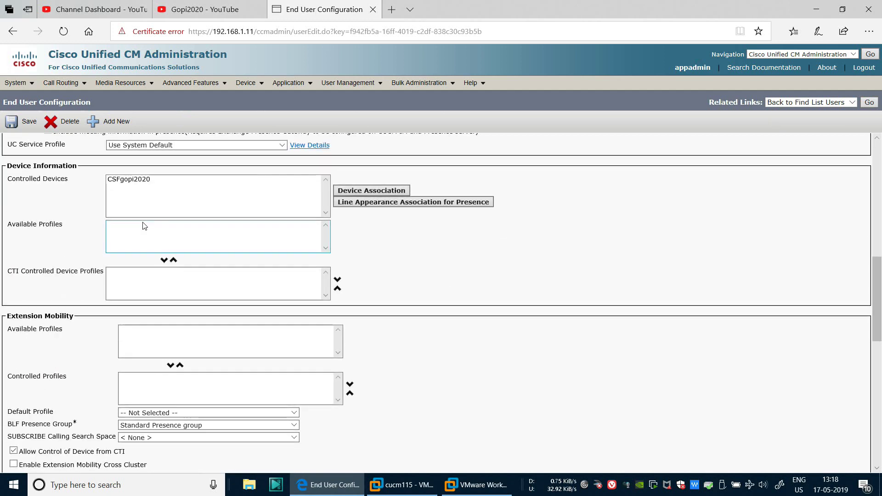
Choose 445566 in the Primary Extension list, with CSFgopi2020 listed under controlled devices
left_click(127, 181)
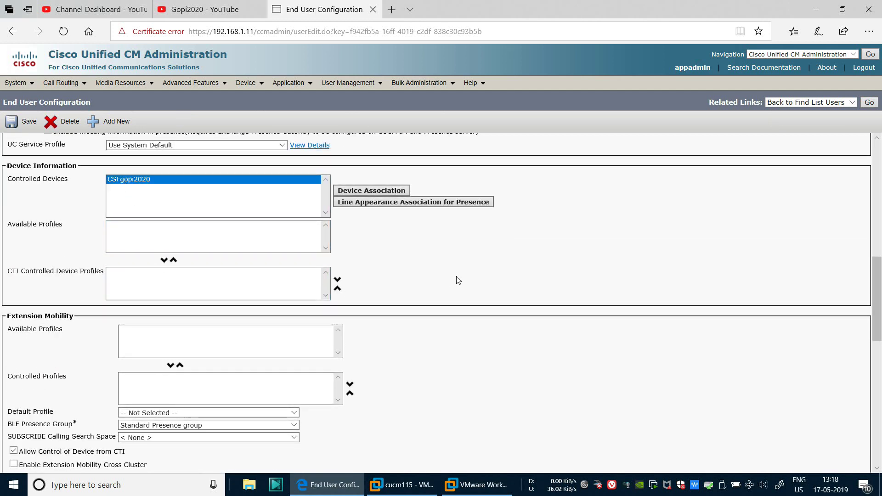
scroll(458, 280, "down", 2)
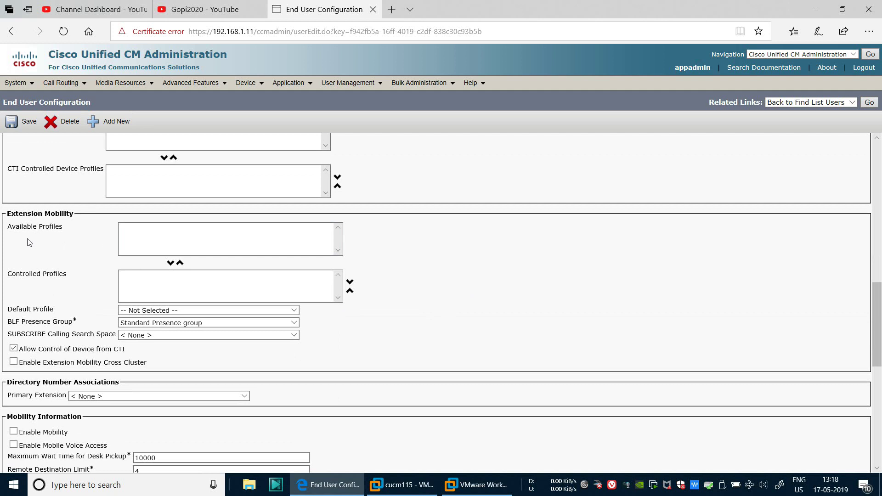
scroll(422, 302, "down", 2)
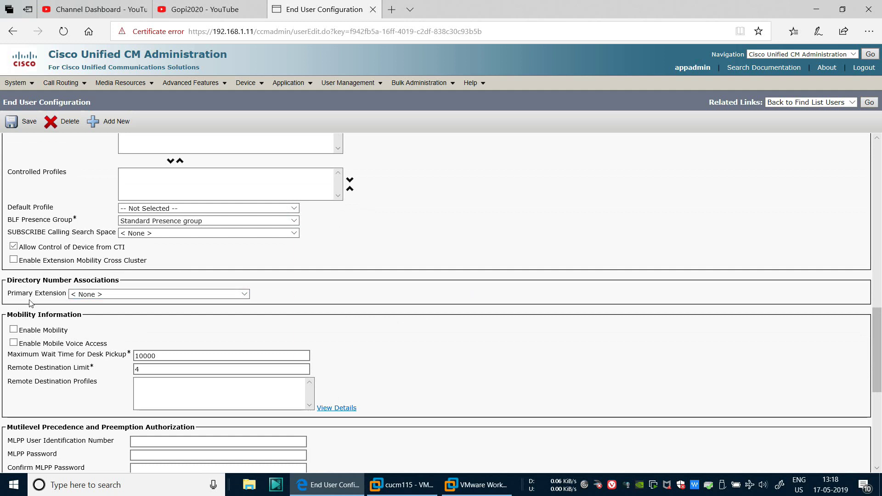
left_click(101, 294)
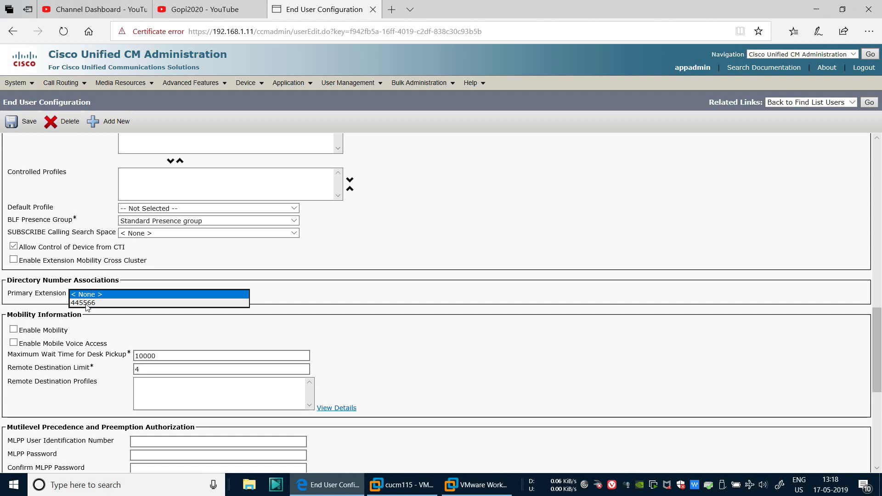
left_click(86, 304)
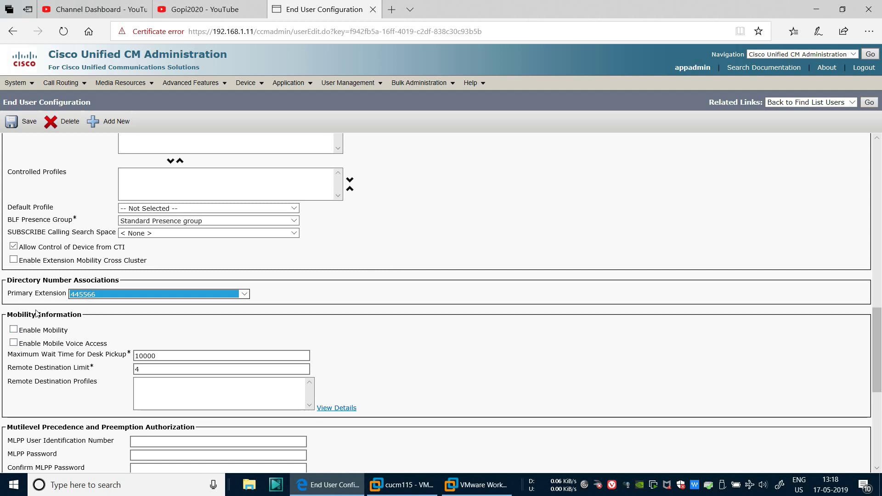
left_click(461, 246)
scroll(460, 246, "down", 2)
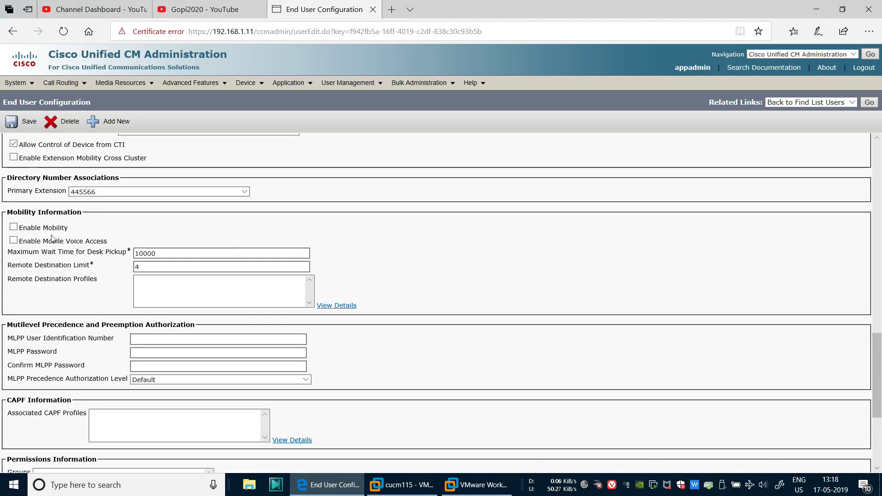
scroll(421, 252, "down", 3)
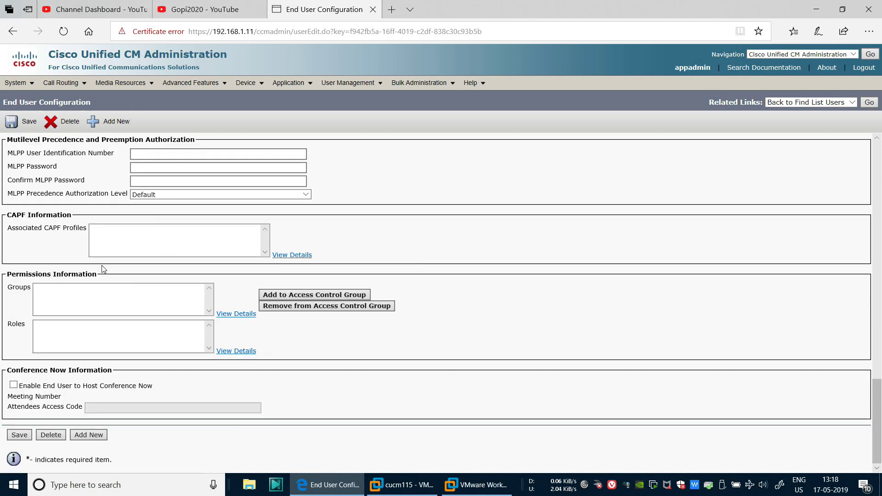
Open Add to Access Control Group past the certificate warning and search for 'standard' groups
left_click(304, 296)
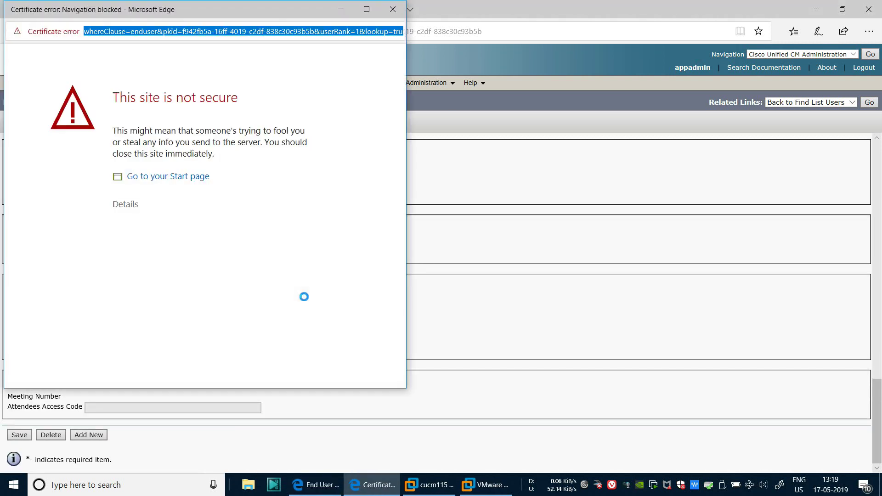
left_click(134, 209)
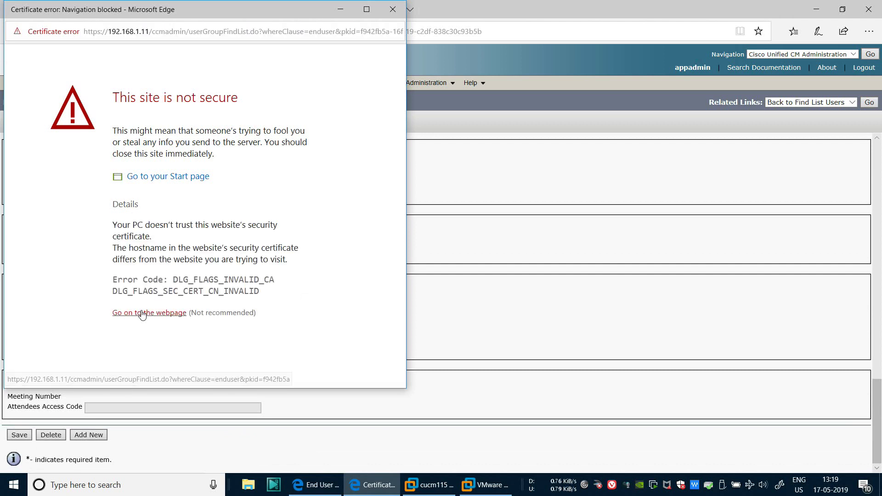
left_click(141, 310)
left_click(225, 94)
type("standard")
key("Return")
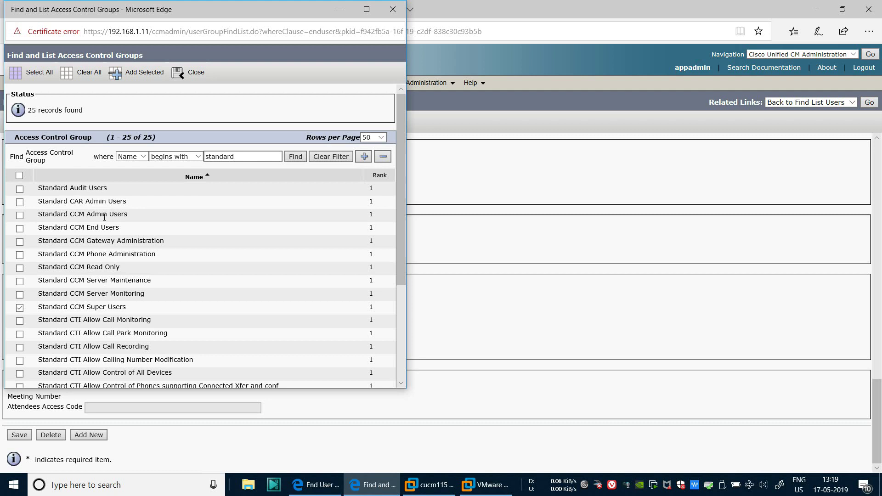
Tick Standard CCM End Users, Standard CCM Super Users and Standard CTI Enabled, then add them
left_click(20, 228)
scroll(88, 288, "down", 1)
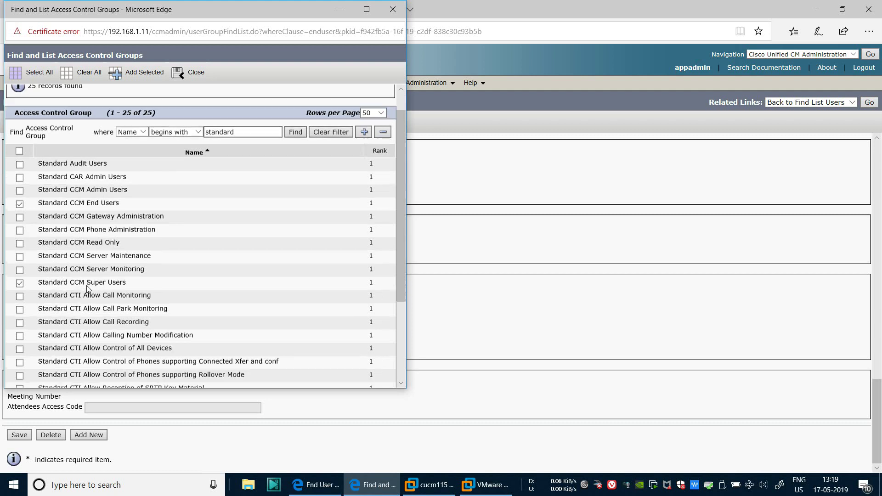
scroll(88, 288, "down", 5)
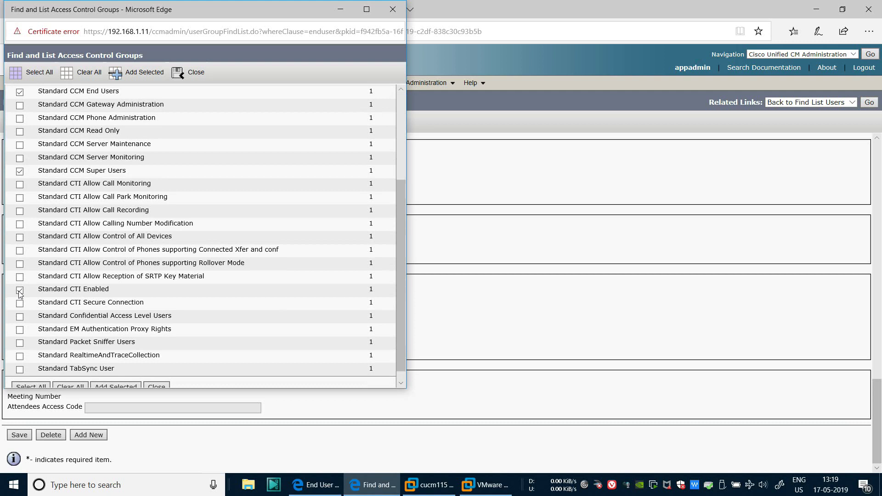
scroll(114, 298, "down", 1)
scroll(113, 296, "up", 7)
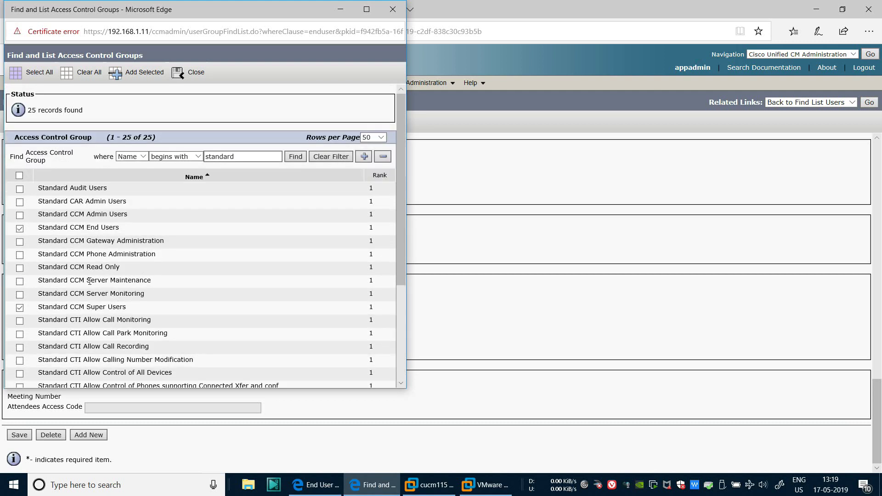
left_click_drag(39, 225, 119, 228)
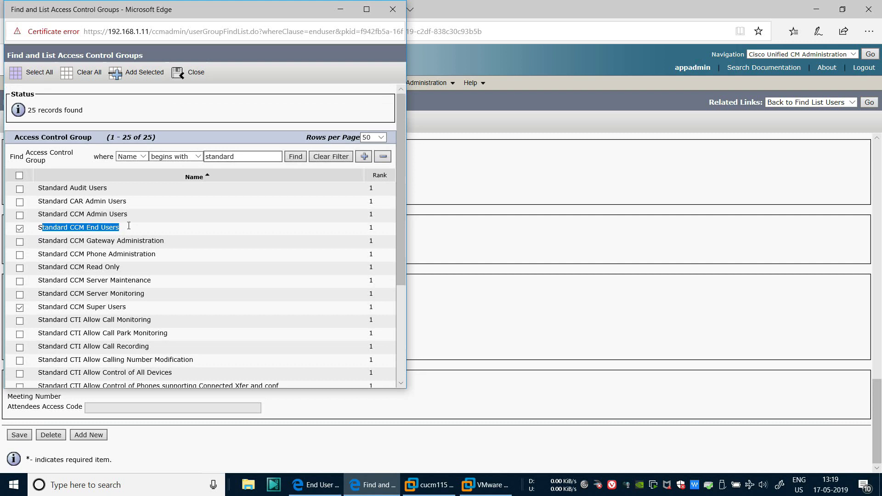
scroll(96, 259, "down", 1)
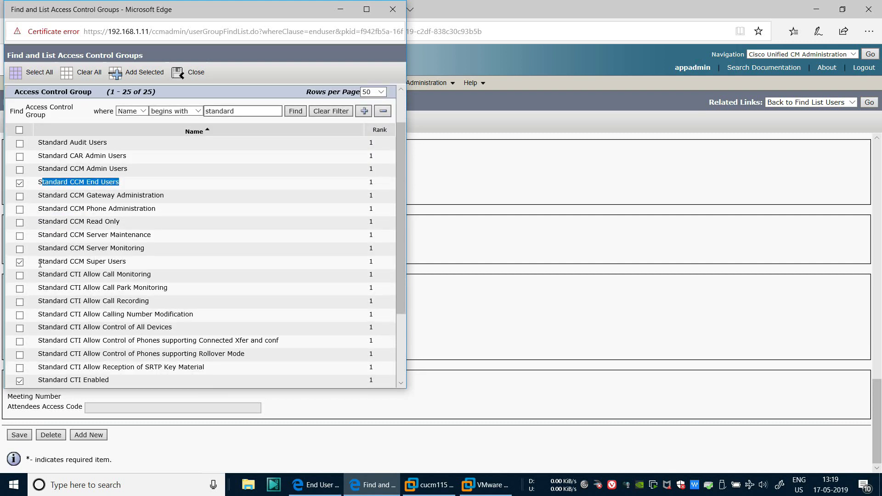
left_click_drag(40, 264, 138, 261)
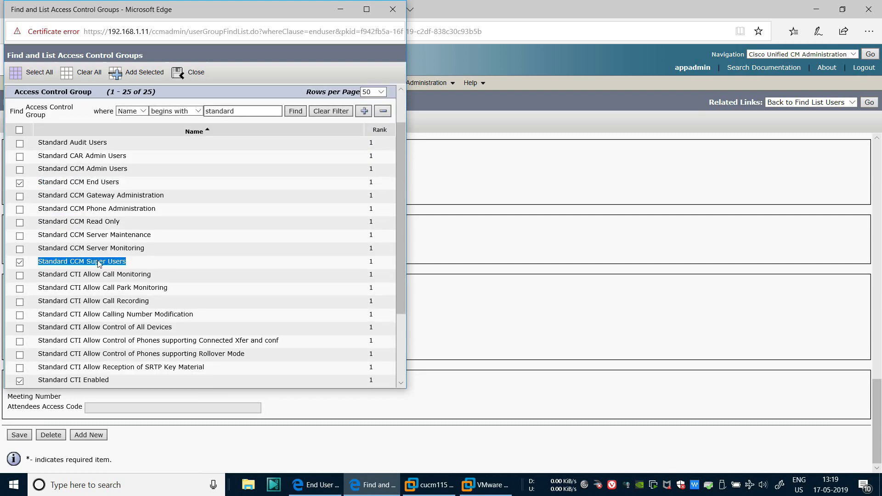
scroll(75, 216, "down", 2)
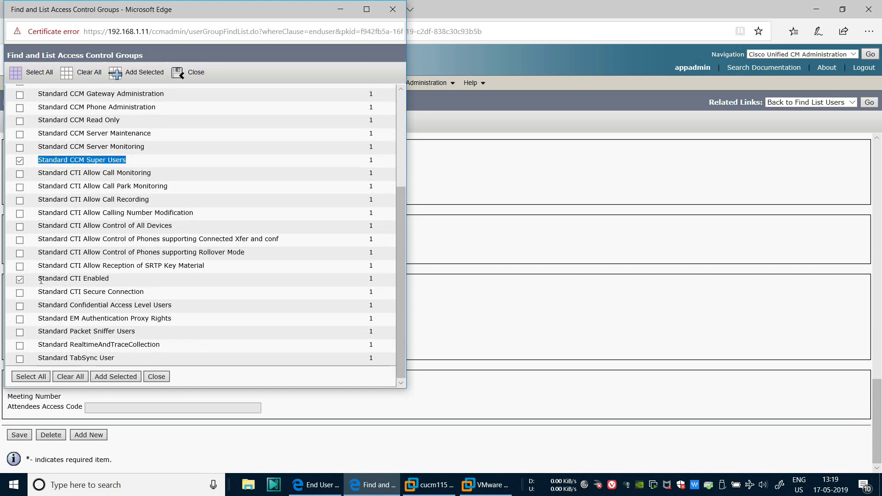
left_click_drag(39, 280, 114, 280)
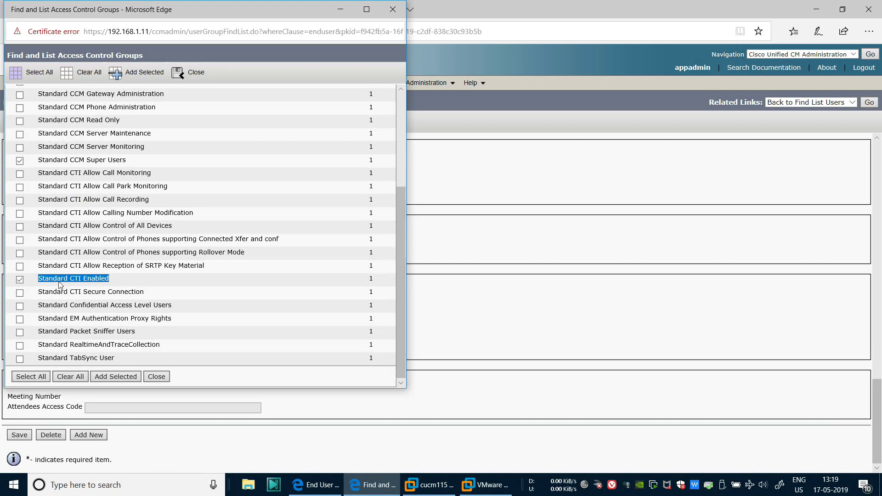
scroll(55, 280, "up", 3)
scroll(63, 304, "down", 2)
scroll(82, 327, "up", 3)
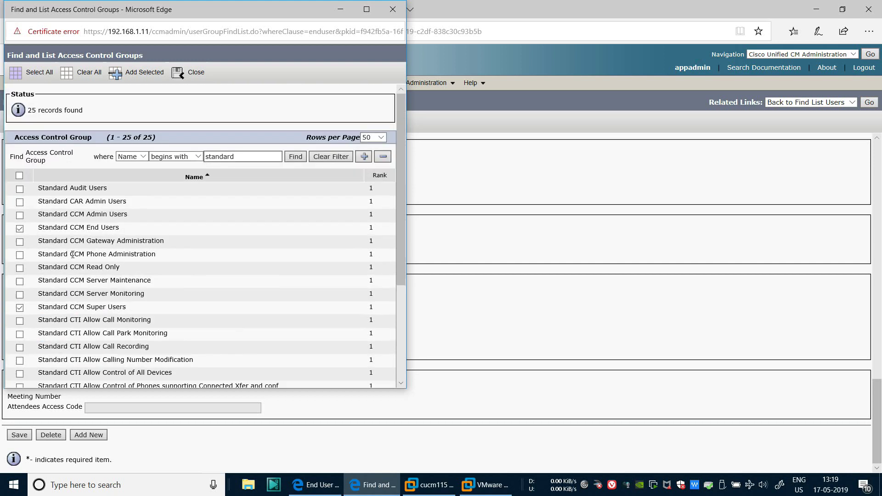
left_click_drag(40, 227, 125, 226)
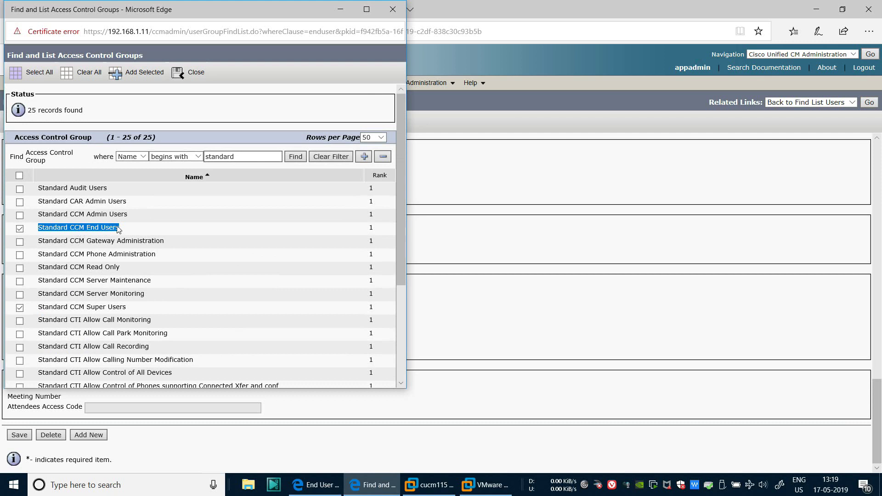
left_click(134, 309)
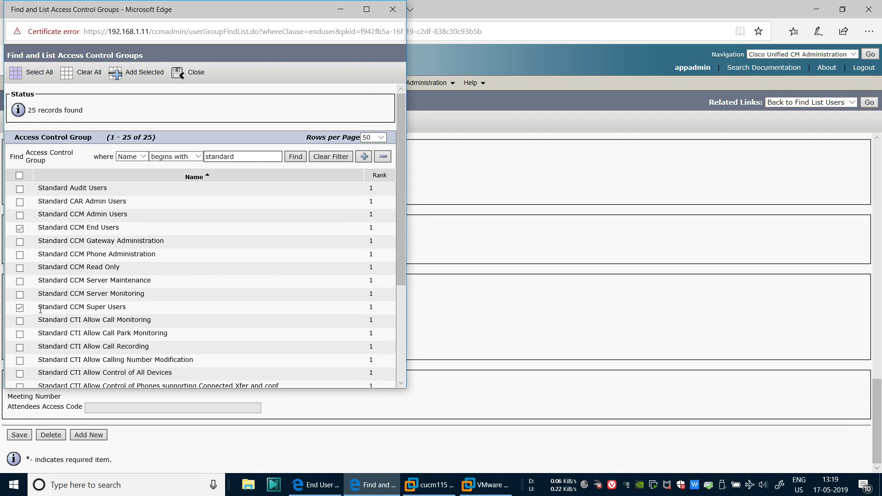
left_click_drag(39, 306, 133, 311)
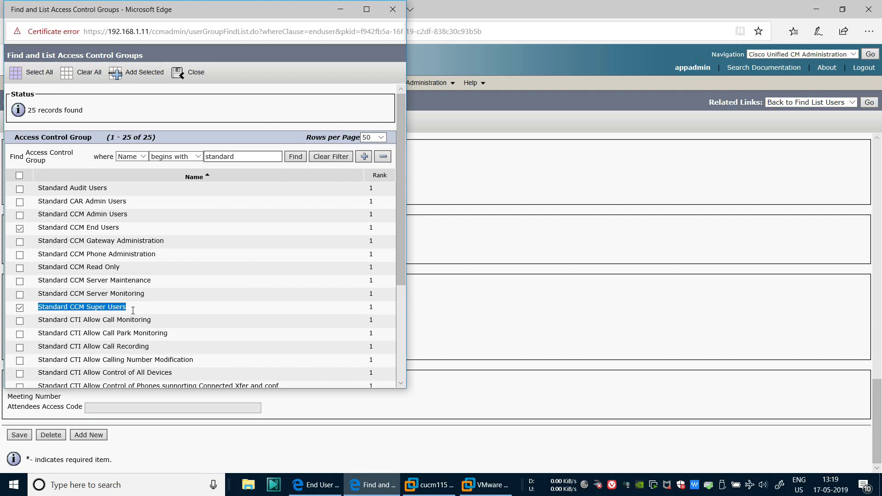
left_click(137, 72)
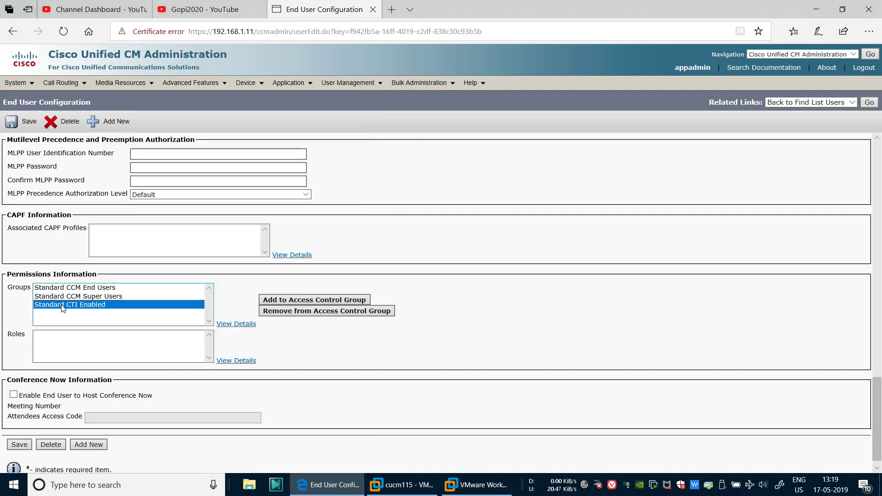
Save the end user with its new groups and review the Roles and Controlled Devices sections
left_click(18, 447)
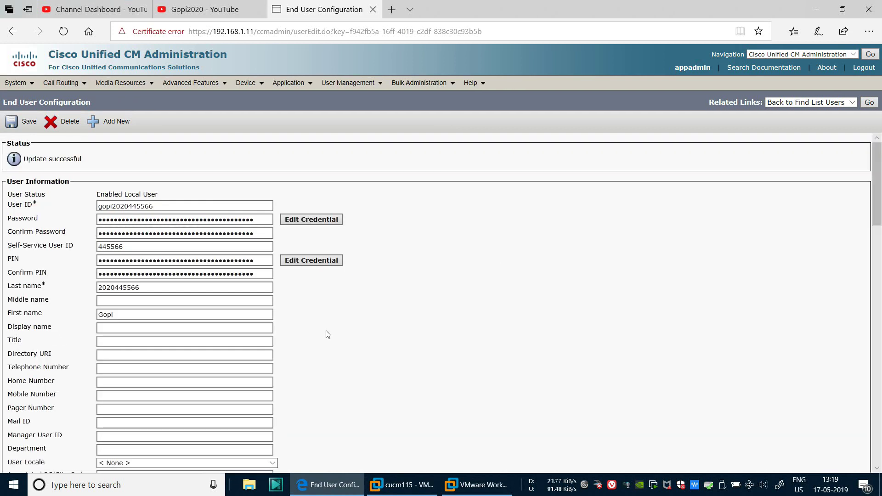
scroll(328, 334, "down", 20)
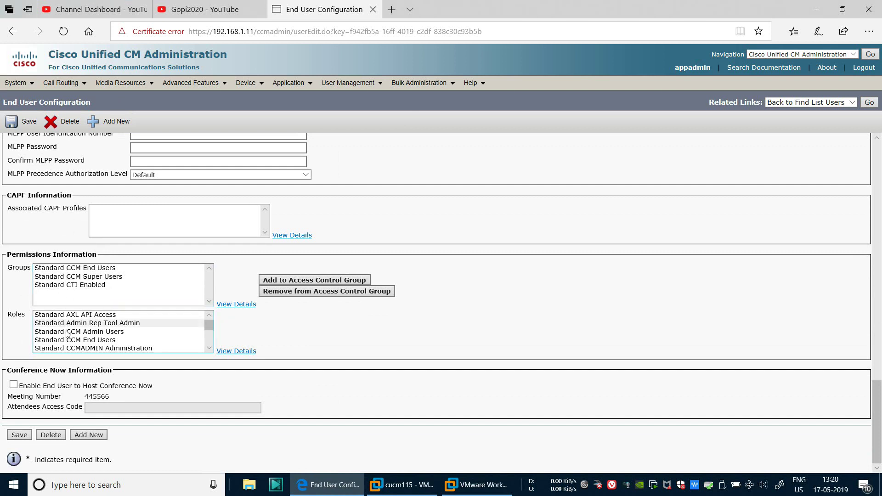
scroll(500, 321, "up", 8)
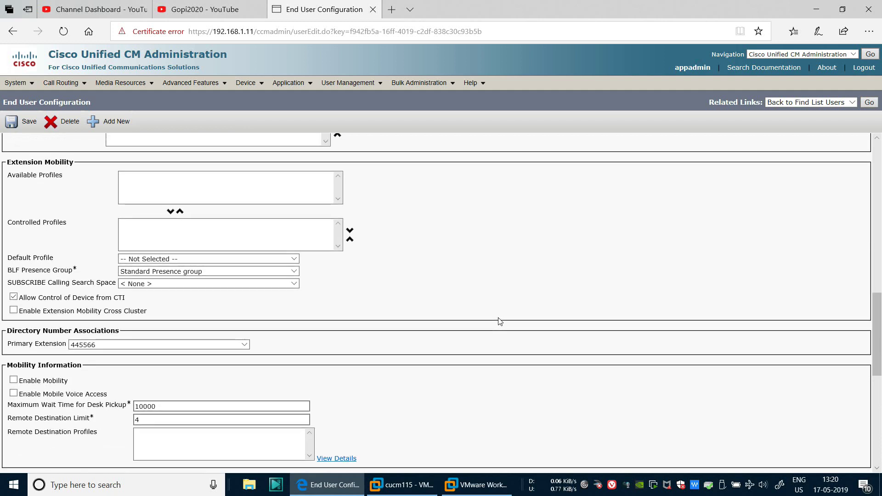
scroll(499, 321, "up", 3)
scroll(499, 321, "up", 3)
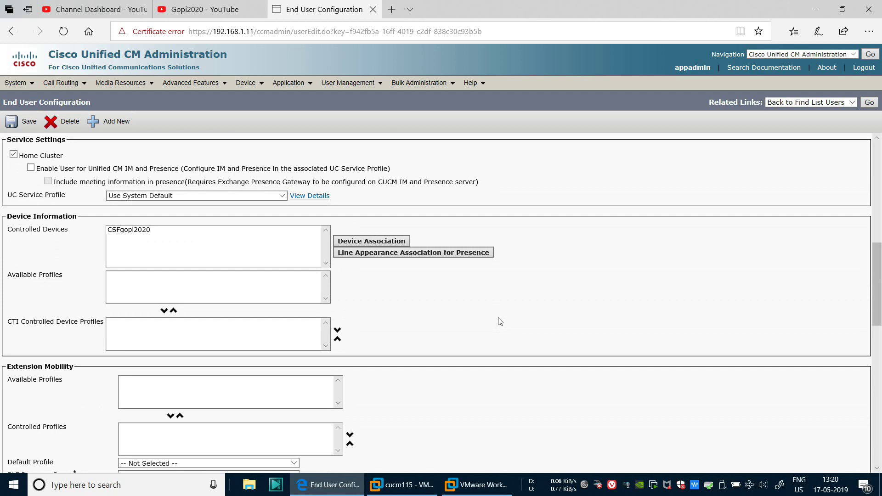
scroll(499, 321, "up", 9)
scroll(500, 342, "up", 2)
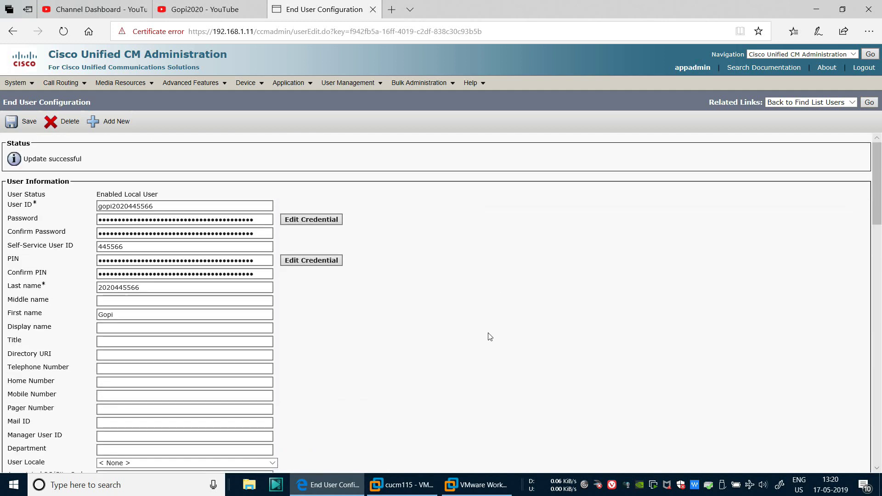
Open phone CSFgopi2020's configuration and make the new end user its owner
left_click(256, 86)
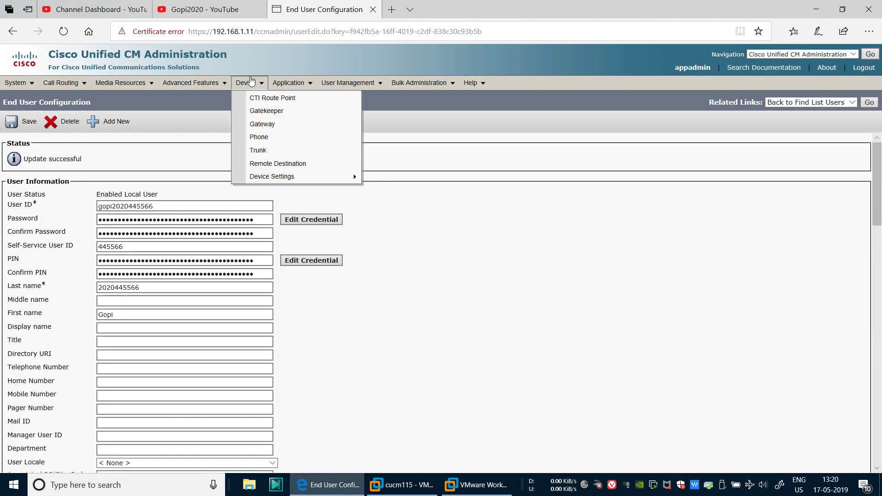
left_click(260, 140)
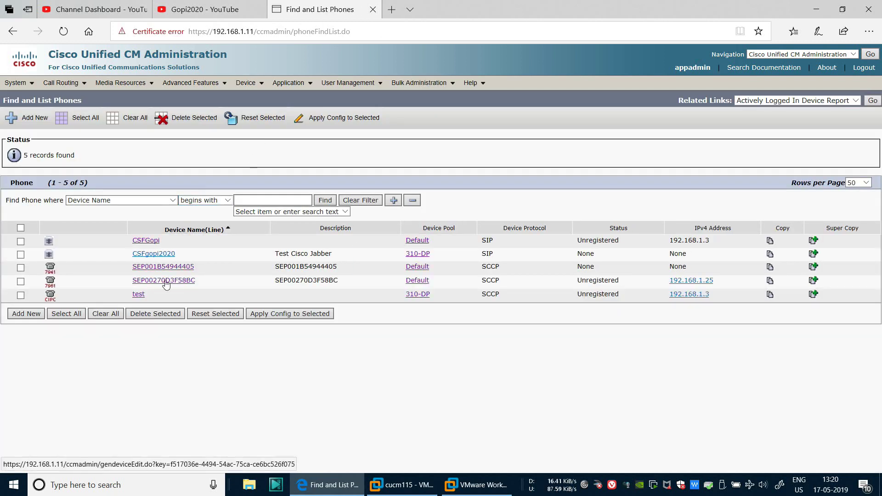
left_click(162, 254)
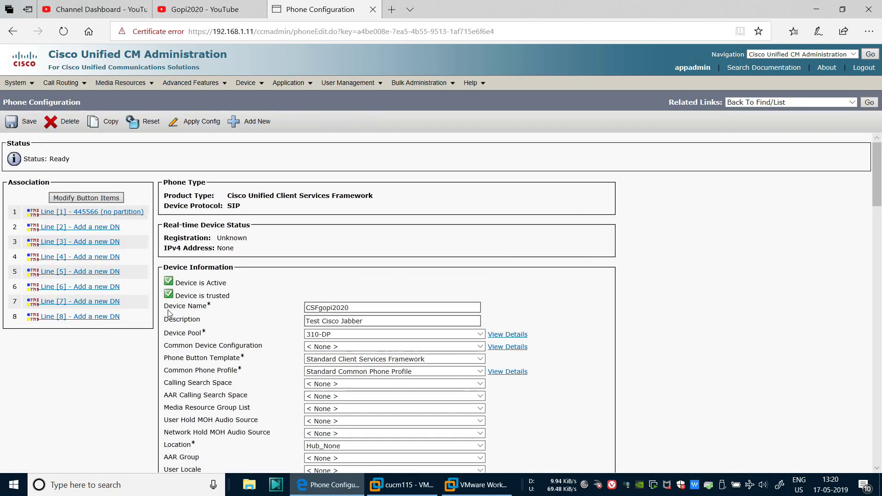
scroll(676, 276, "down", 5)
scroll(676, 276, "down", 2)
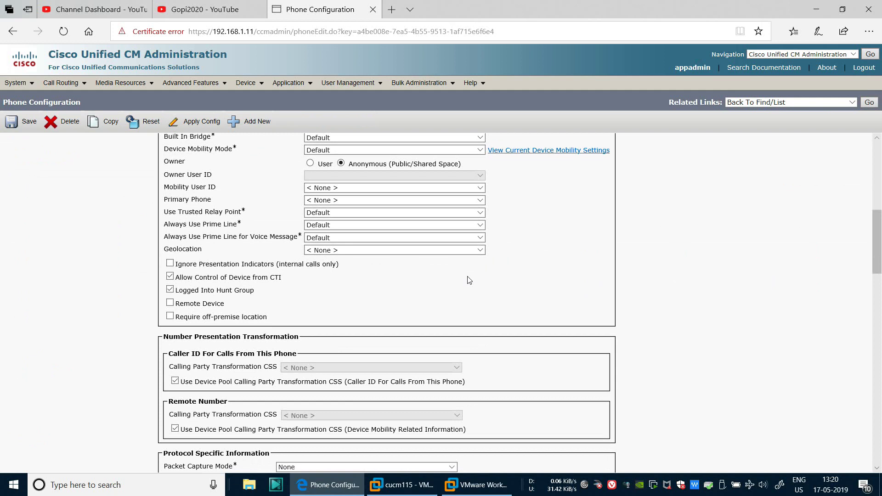
left_click(310, 164)
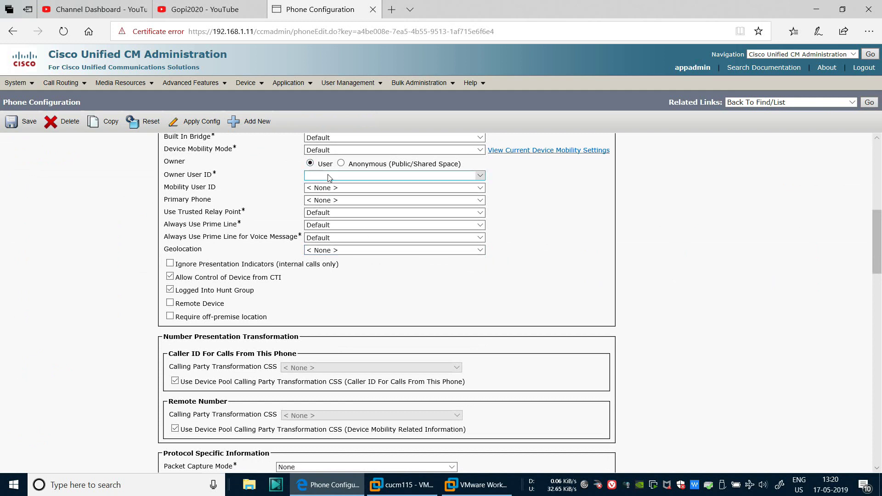
left_click(327, 175)
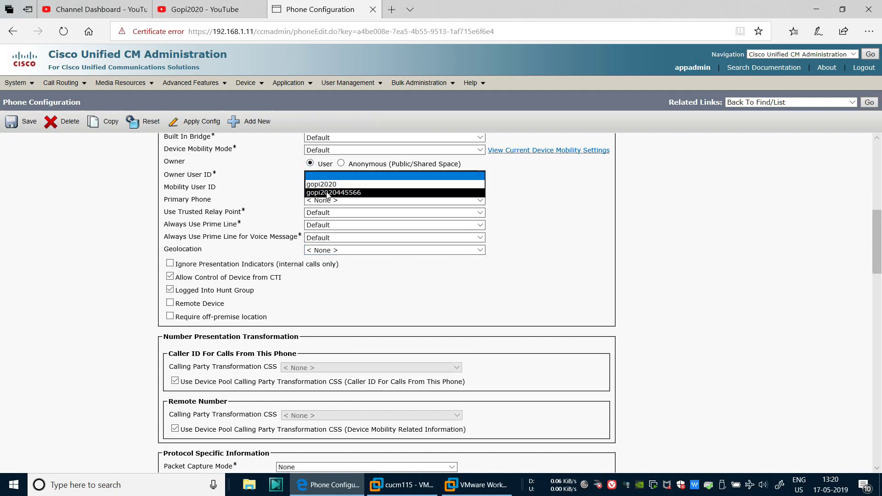
left_click(325, 192)
Save CSFgopi2020 and apply its configuration, confirming past the certificate warning
scroll(96, 257, "up", 1)
scroll(96, 257, "up", 5)
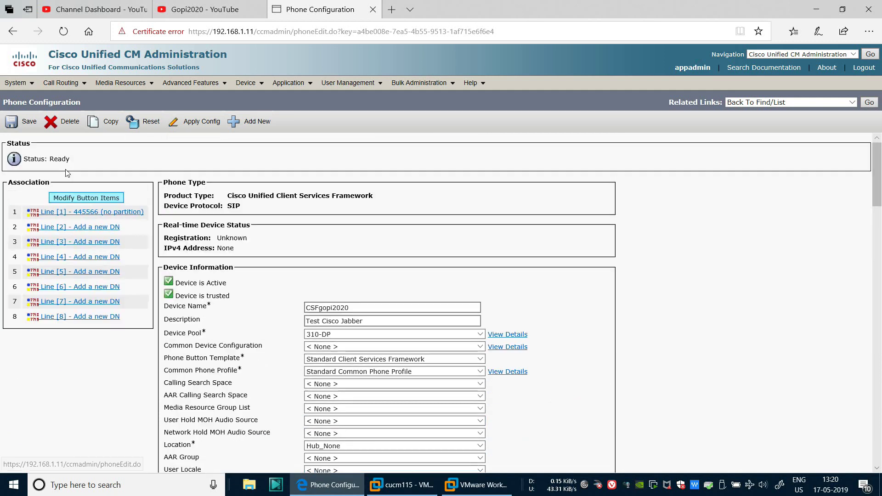
left_click(12, 122)
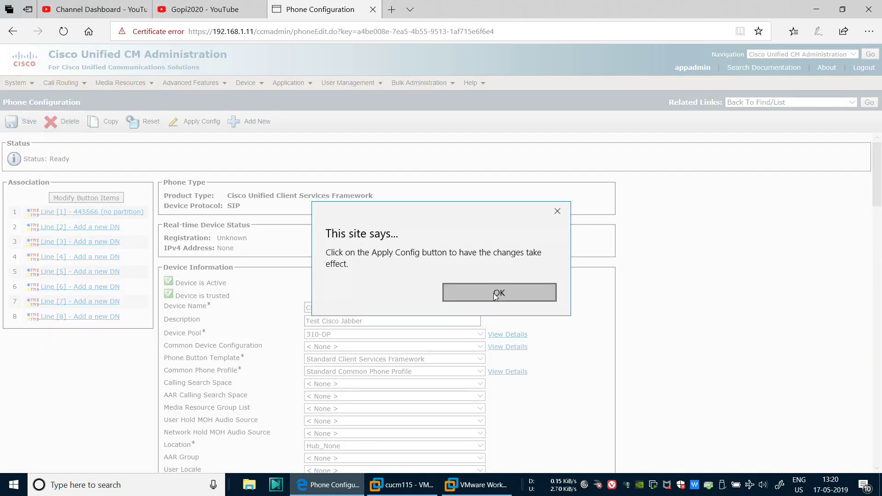
left_click(495, 292)
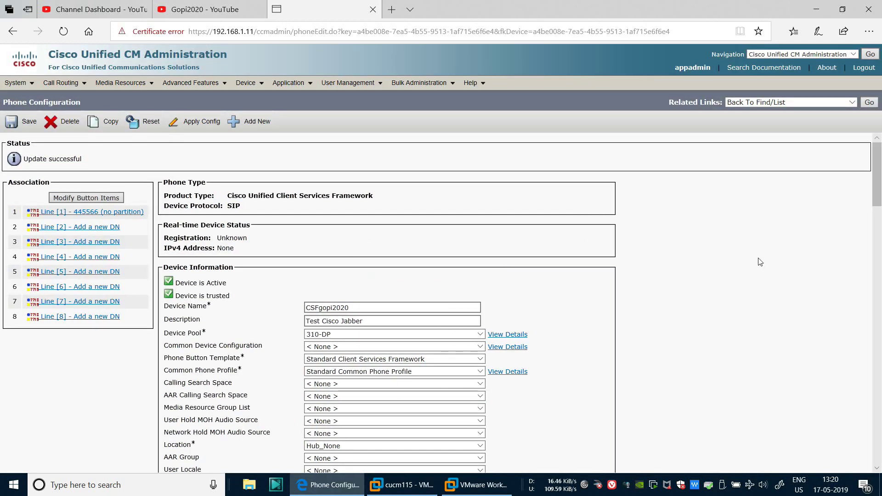
left_click(202, 120)
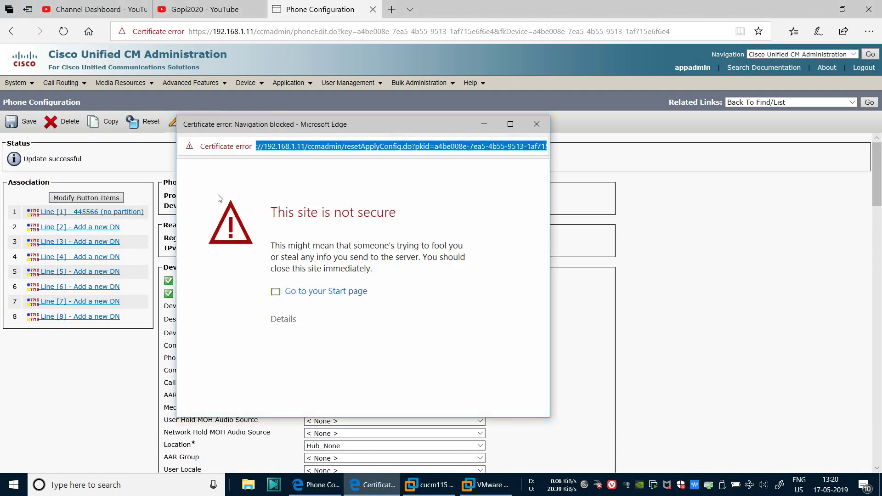
left_click(286, 320)
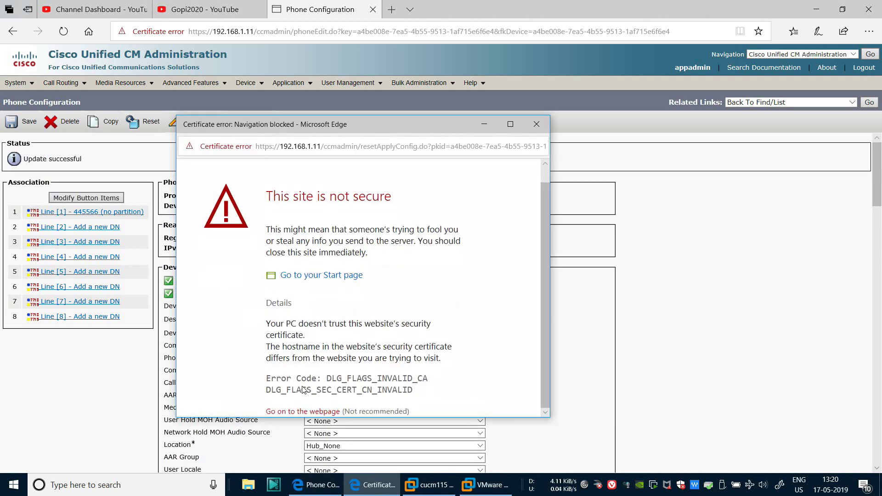
left_click(305, 408)
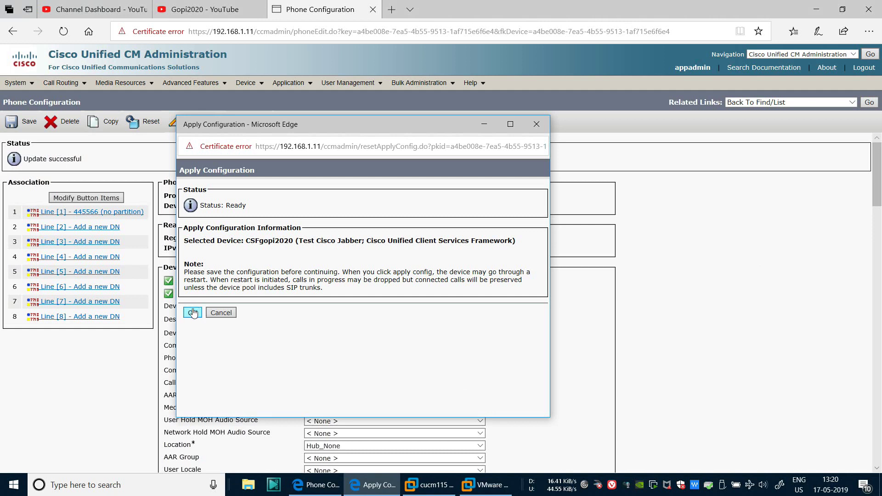
left_click(192, 313)
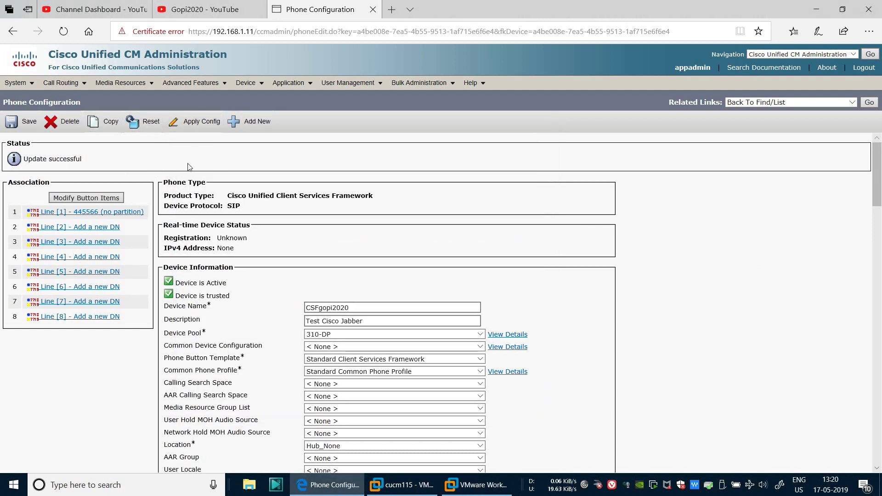
Review the updated CSFgopi2020 page, then minimise everything to show the desktop
left_click_drag(222, 237, 724, 263)
left_click(705, 260)
scroll(699, 263, "down", 10)
scroll(700, 263, "down", 10)
scroll(699, 263, "up", 15)
scroll(699, 264, "up", 6)
left_click_drag(355, 308, 233, 288)
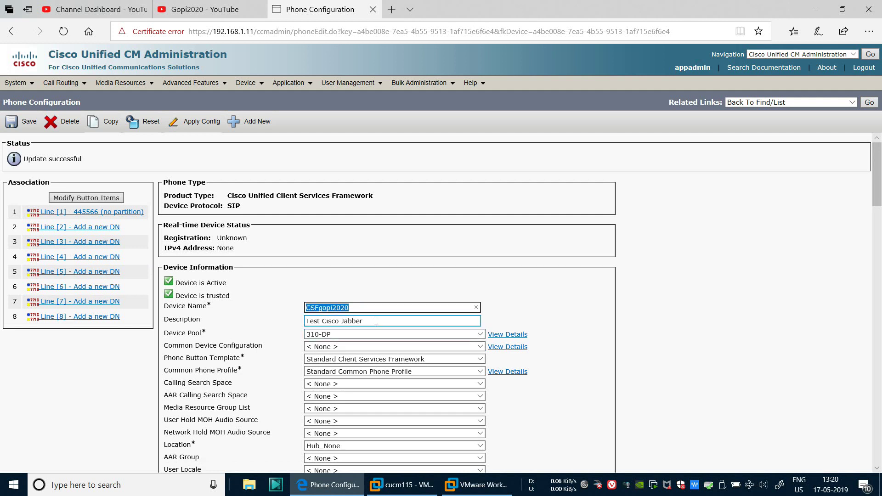
left_click(353, 305)
left_click_drag(353, 305, 265, 311)
left_click(735, 310)
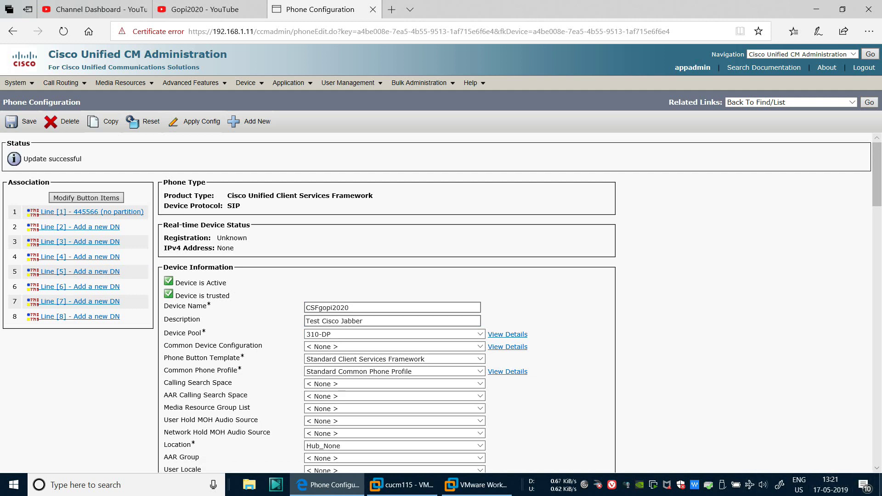
left_click(879, 488)
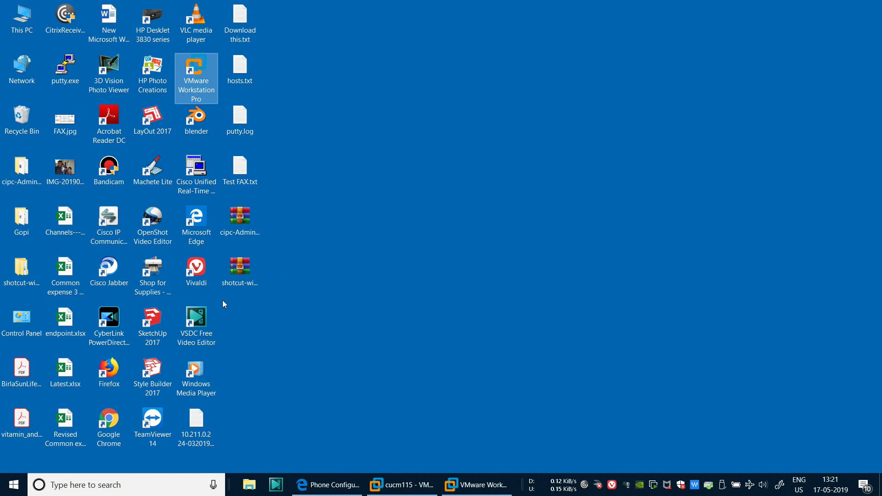
Launch Cisco Jabber from the desktop and sign out via the gear menu
left_click(108, 271)
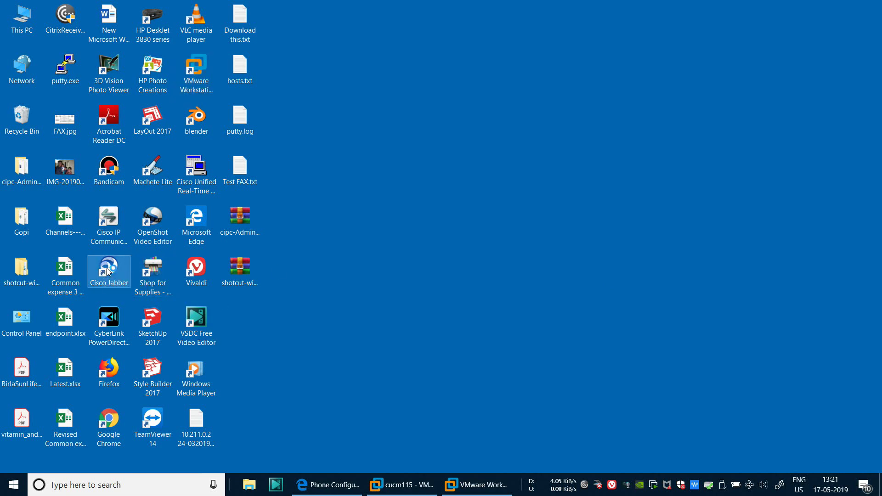
double_click(108, 270)
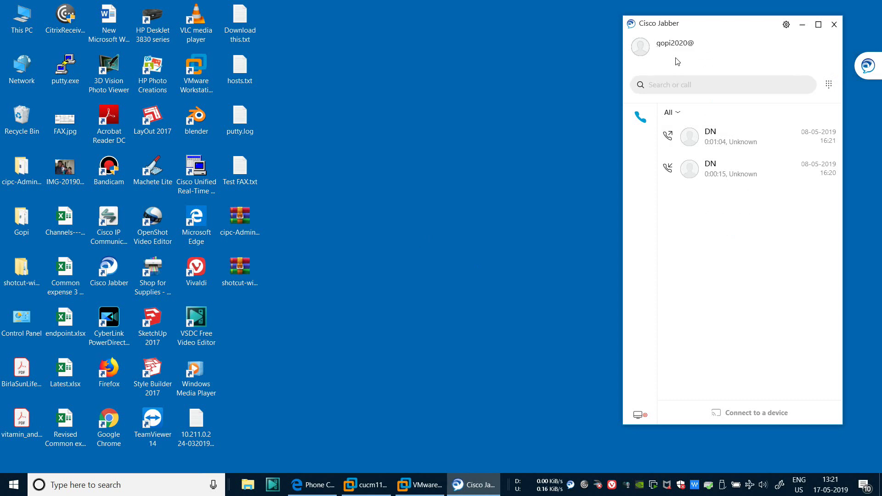
left_click(786, 25)
mouse_move(797, 42)
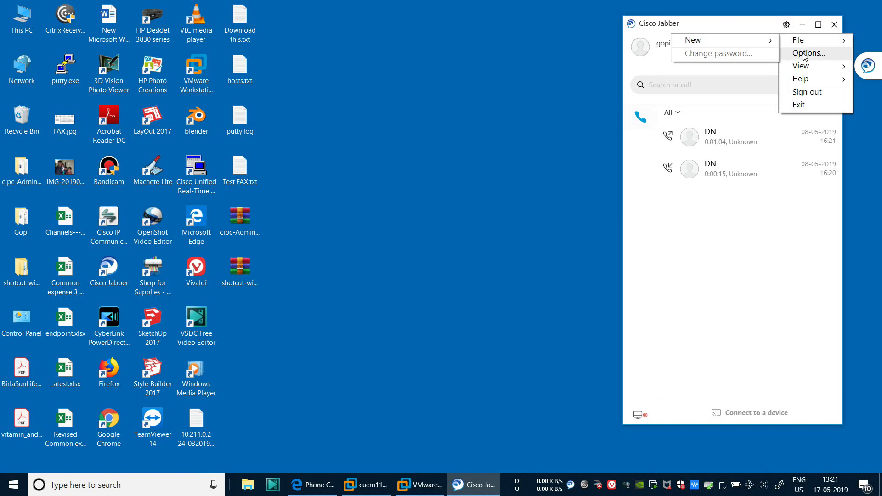
left_click(808, 92)
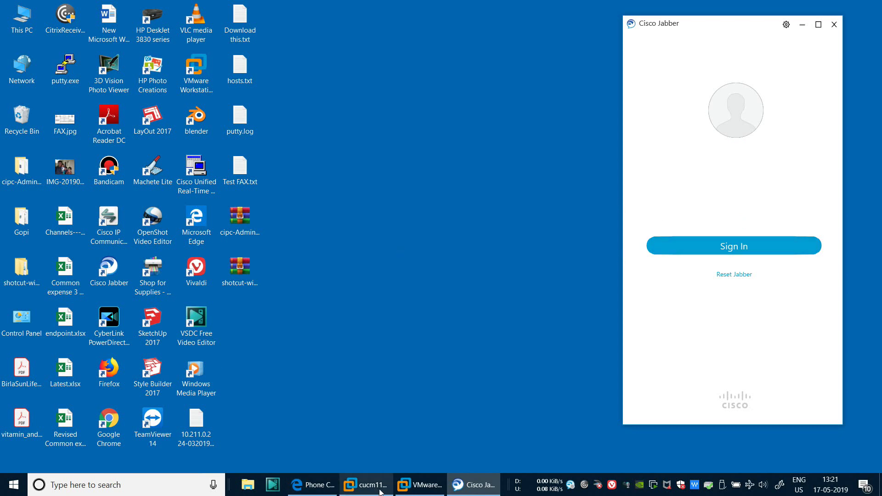
Return to the CSFgopi2020 Phone Configuration page in the browser
mouse_move(378, 490)
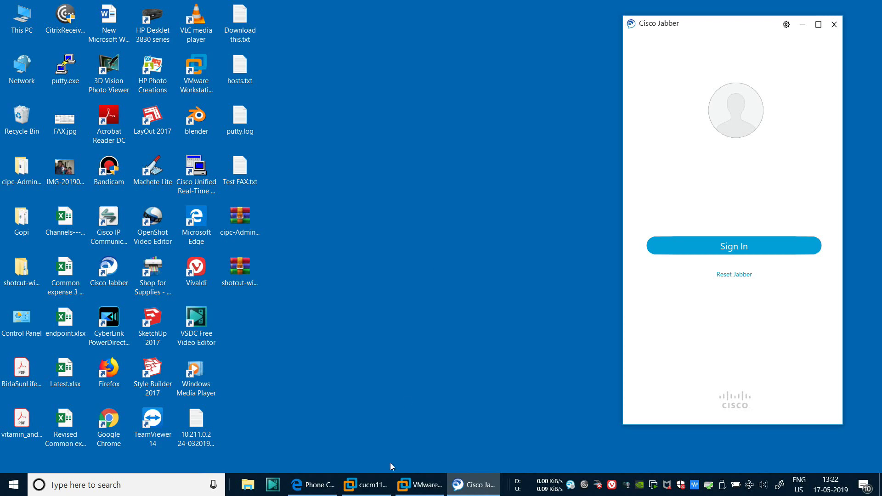
left_click(366, 487)
left_click(366, 487)
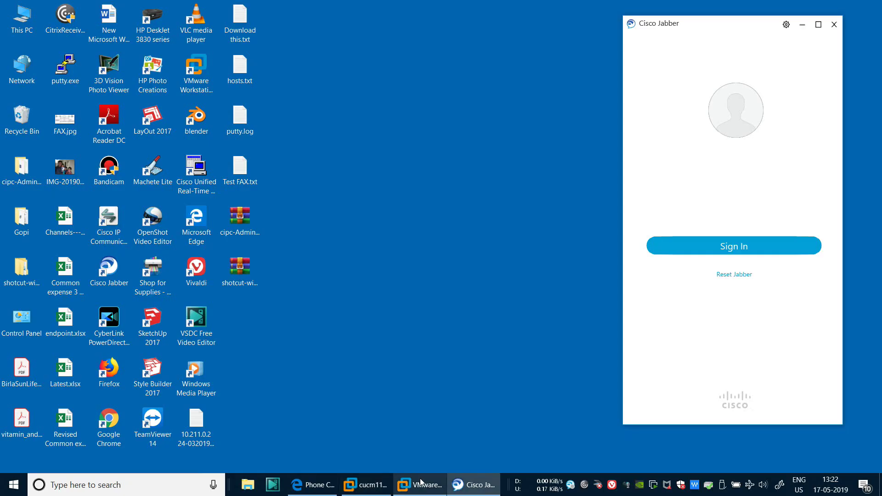
left_click(313, 484)
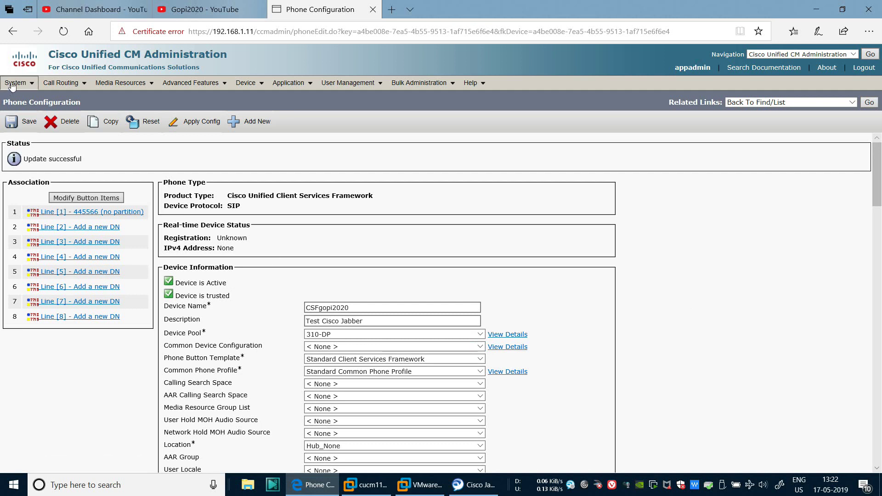
Find the servers under System > Server and open the cucm115 Server Configuration
mouse_move(16, 82)
left_click(25, 98)
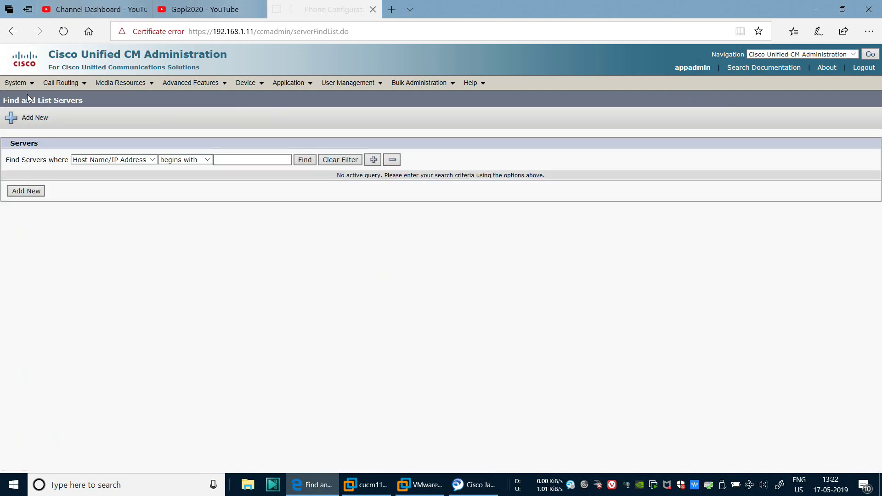
left_click(313, 160)
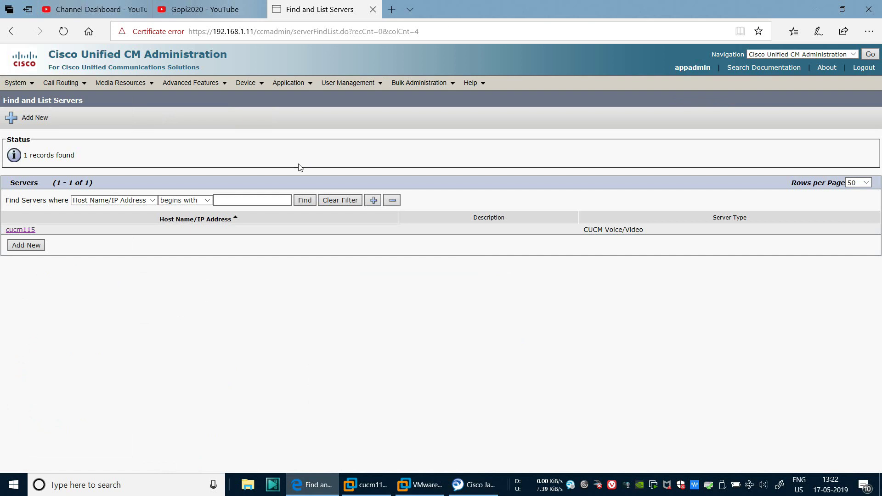
left_click(26, 232)
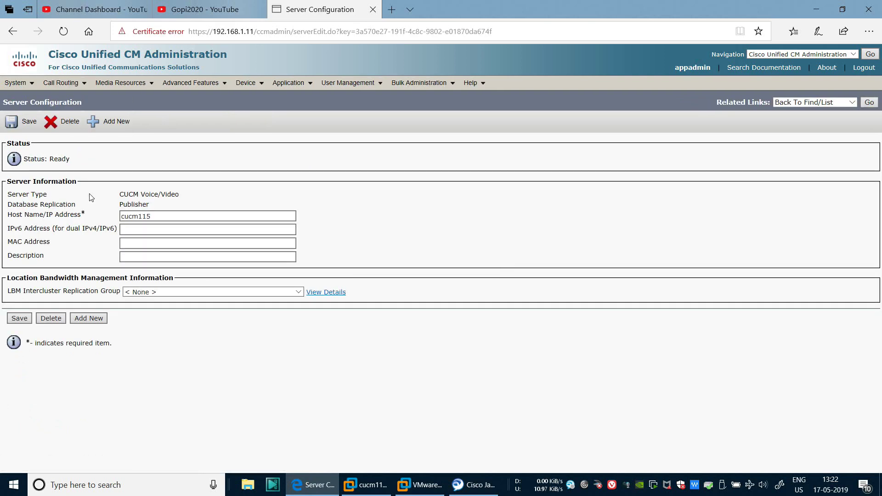
Highlight the cucm115 host name, then bring up the Windows Run prompt
double_click(157, 218)
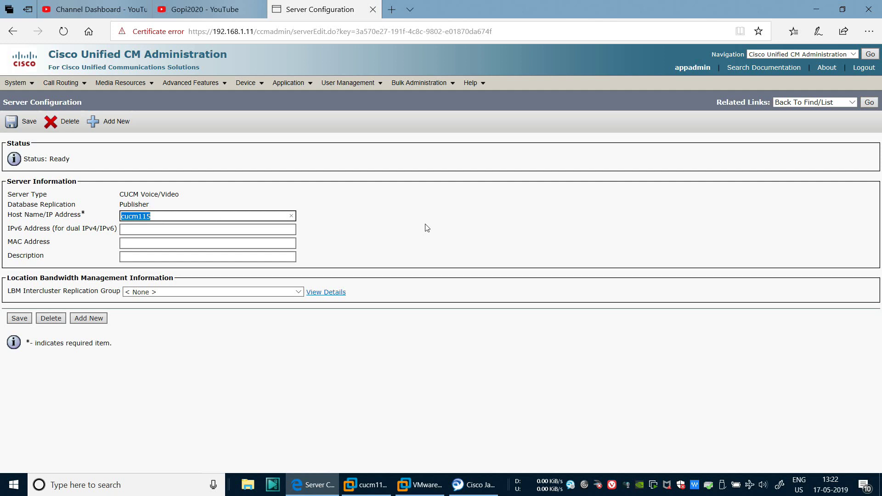
left_click(435, 211)
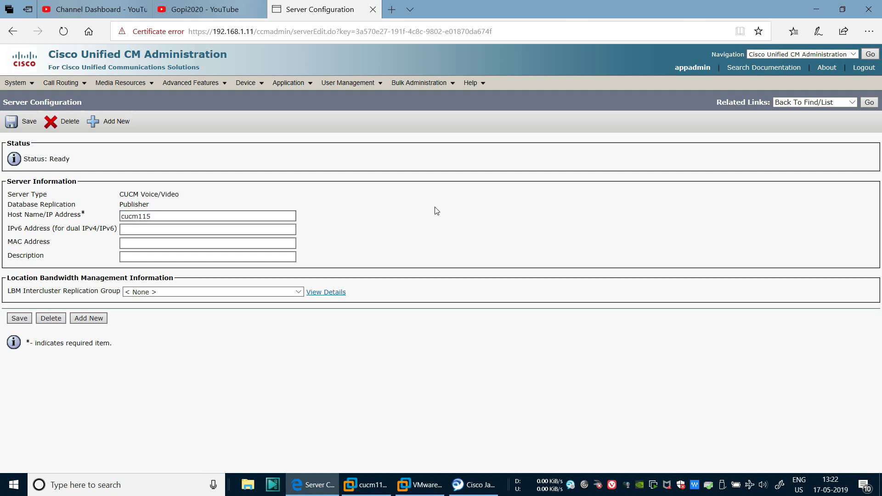
double_click(160, 216)
left_click(417, 230)
key("super+r")
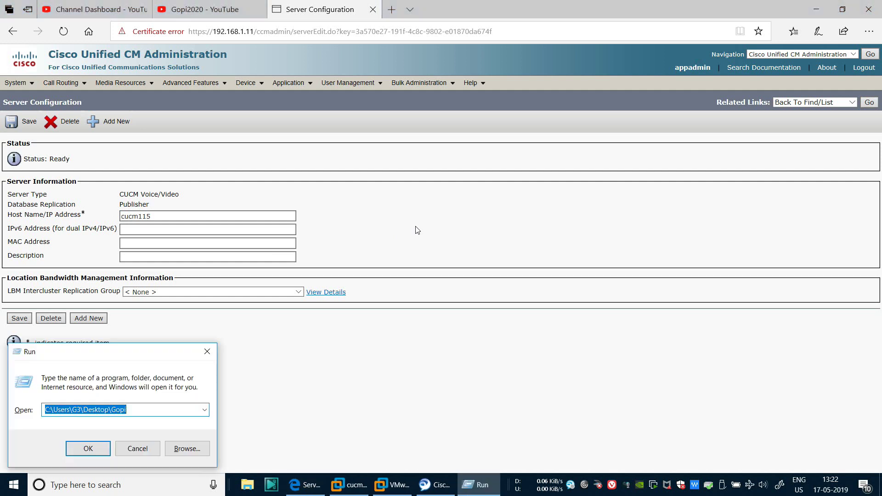
Run cmd and ping cucm115, getting 4 replies from 192.168.1.11 with 0% loss
type("cmd")
key("Return")
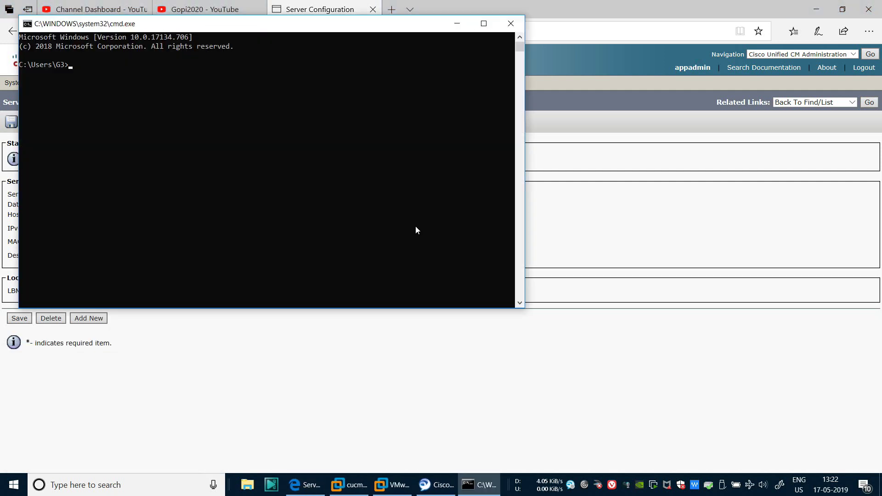
left_click_drag(345, 27, 652, 179)
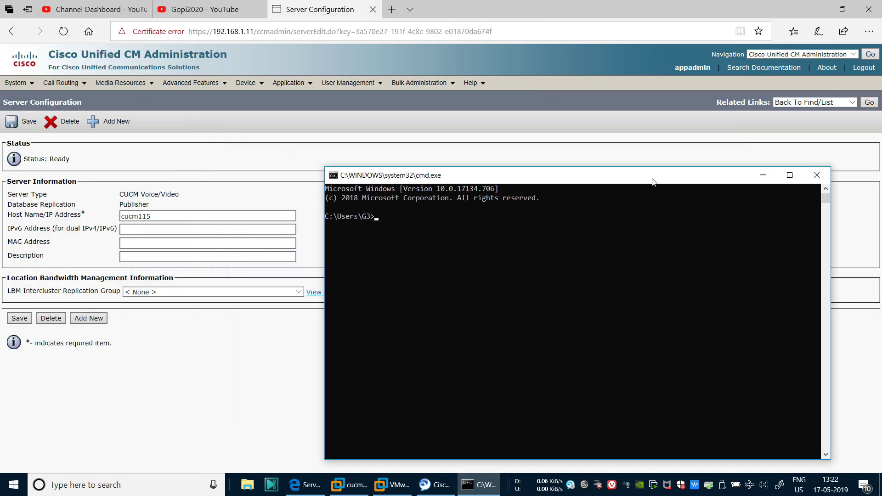
type("ping")
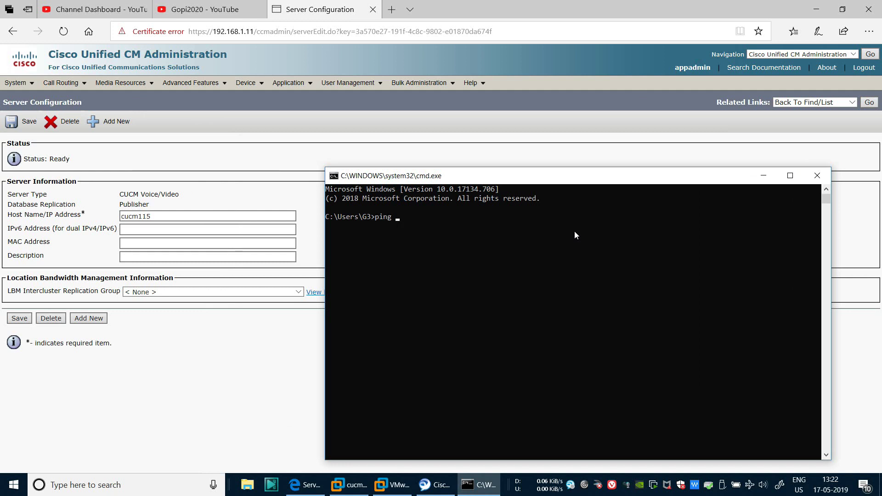
type(" cucm115")
key("Return")
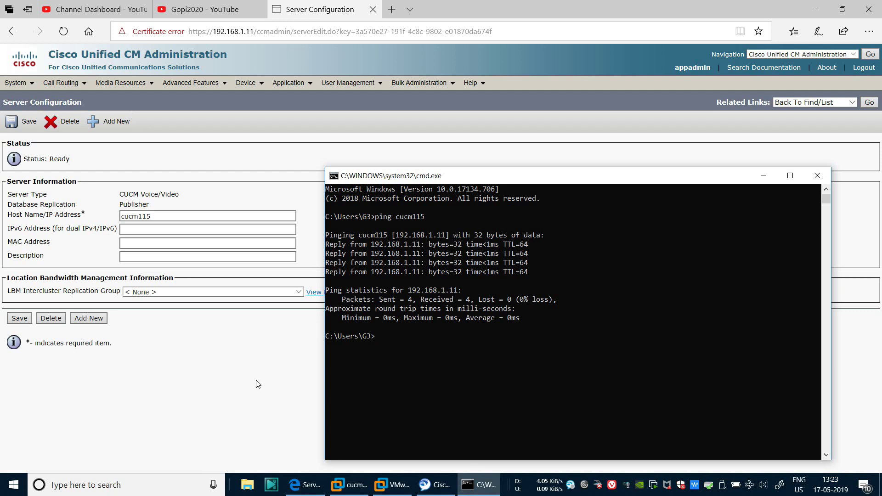
left_click(174, 414)
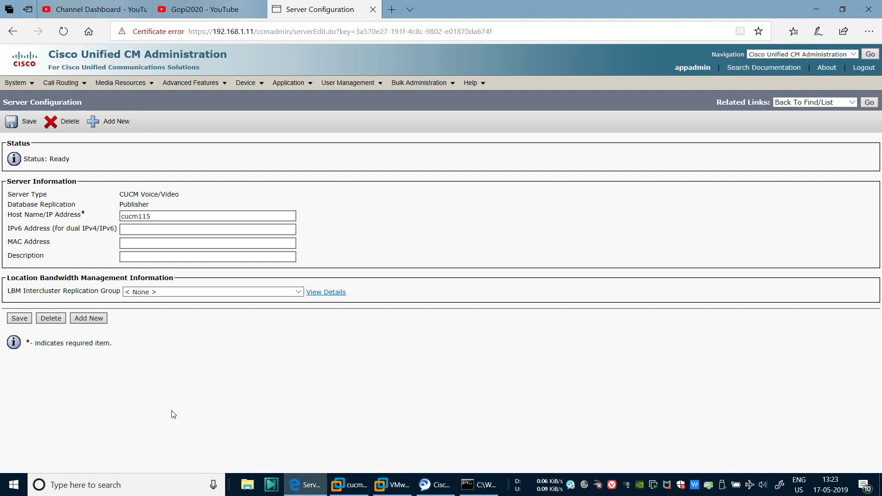
Select the cucm115 host name, then open C:\Windows\System32\drivers through the Run prompt
left_click(182, 218)
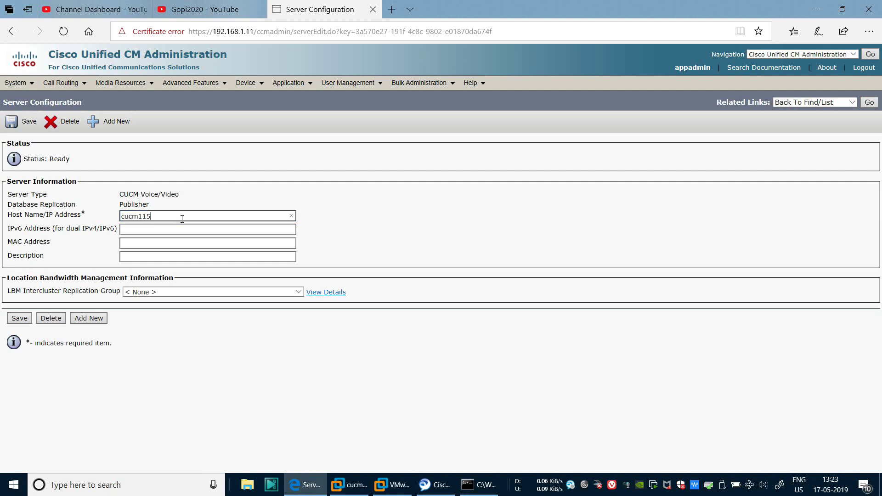
double_click(182, 219)
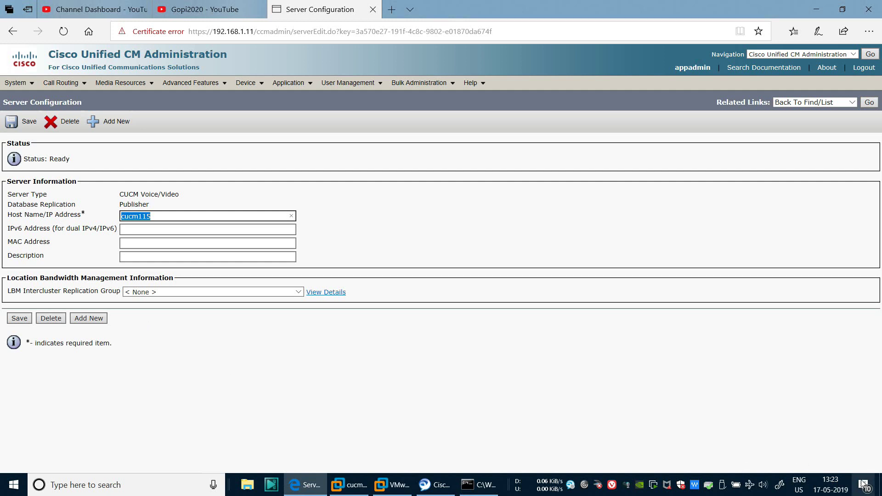
key("super+r")
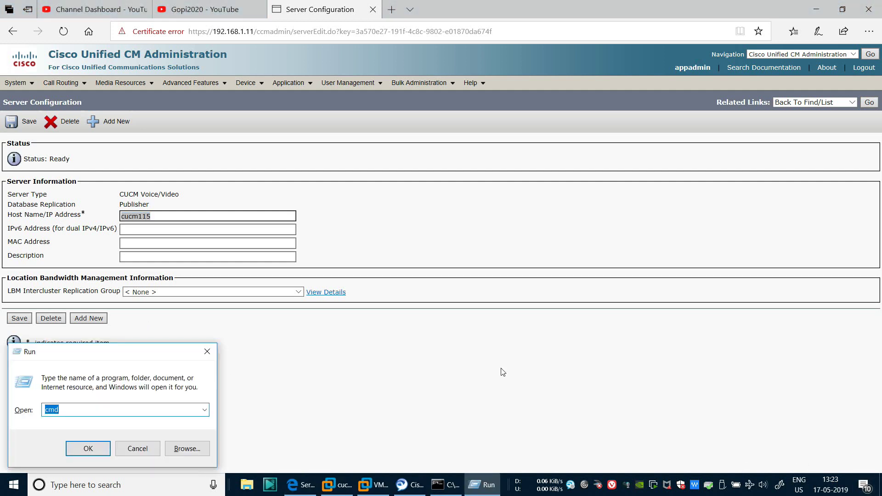
type("c:\\windo")
key("Down")
key("Down")
key("Return")
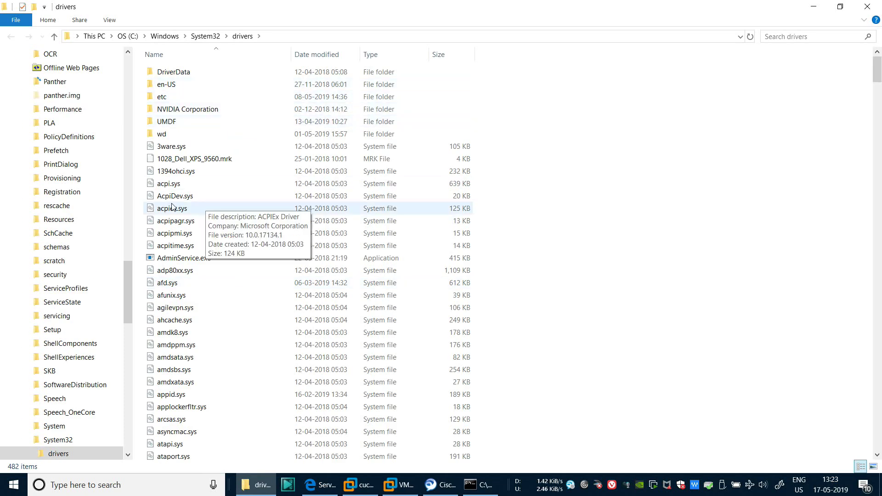
Browse the drivers folder file list, jumping to hidi2c.sys
left_click(174, 207)
type("hd")
key("Down")
key("Down")
key("Down")
key("Down")
key("Down")
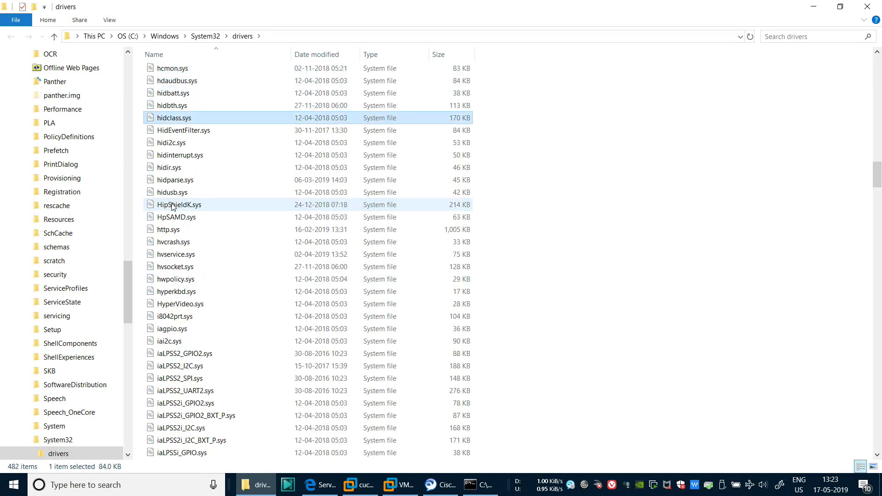
scroll(282, 183, "down", 3)
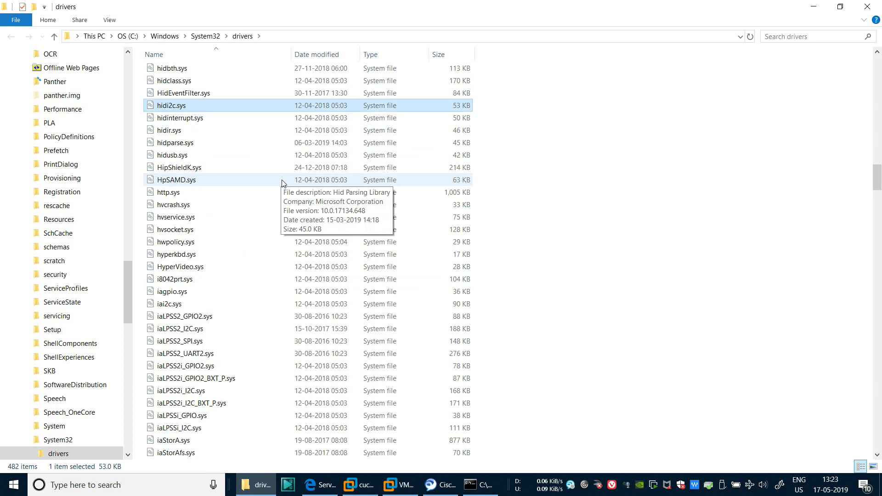
scroll(282, 183, "up", 1)
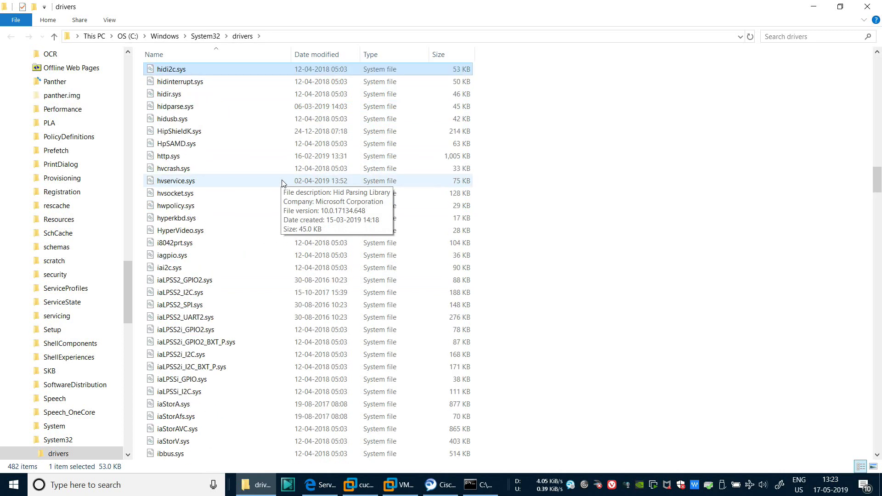
scroll(282, 183, "down", 4)
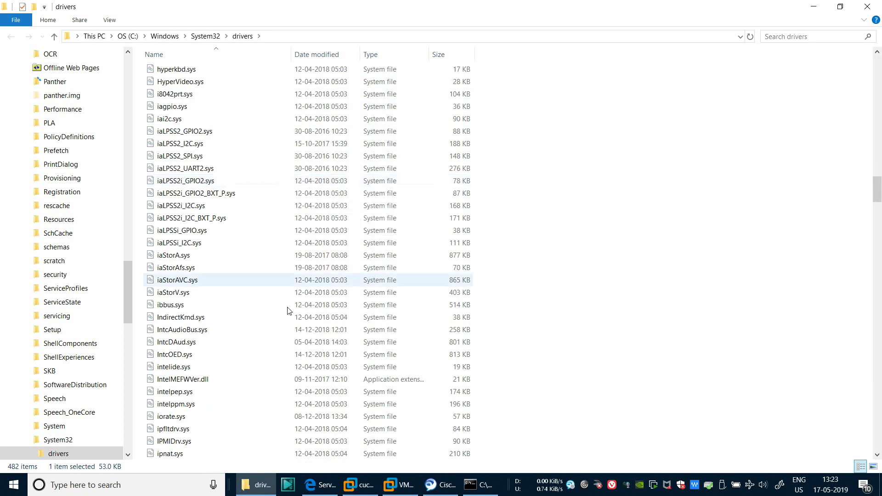
Glance at hosts.txt on the desktop, then return to drivers and go up to System32
left_click(877, 488)
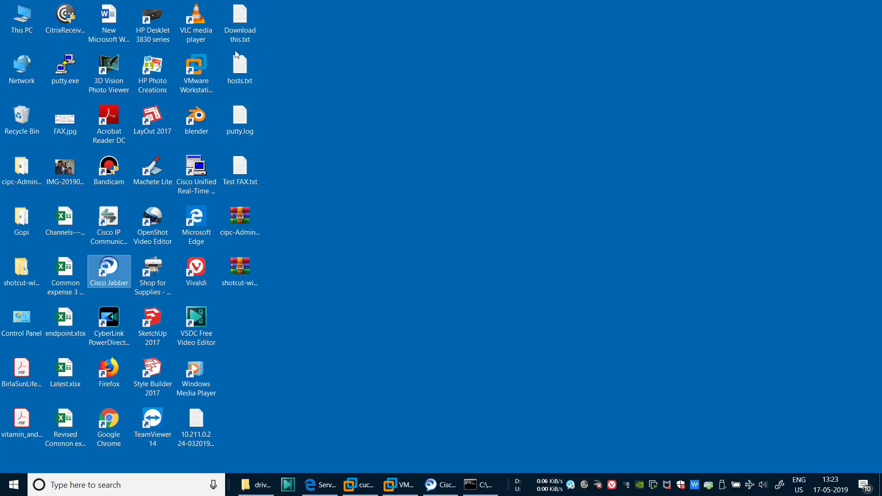
double_click(237, 64)
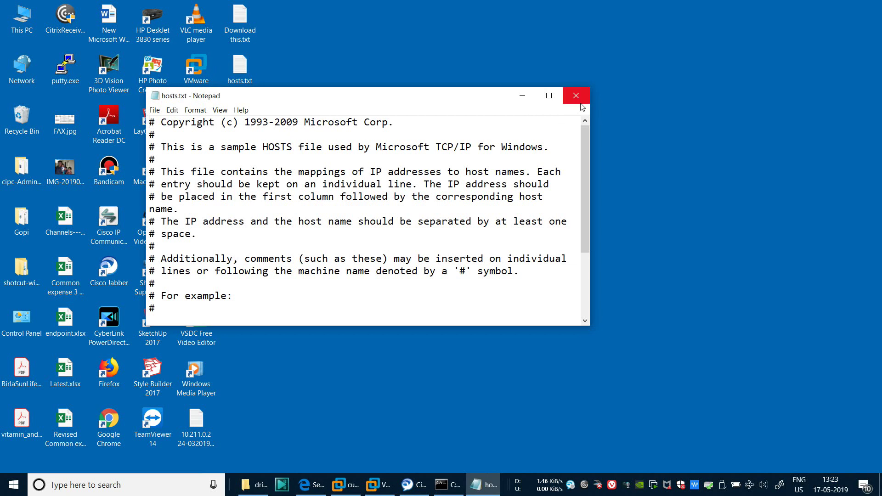
left_click(577, 97)
left_click(257, 486)
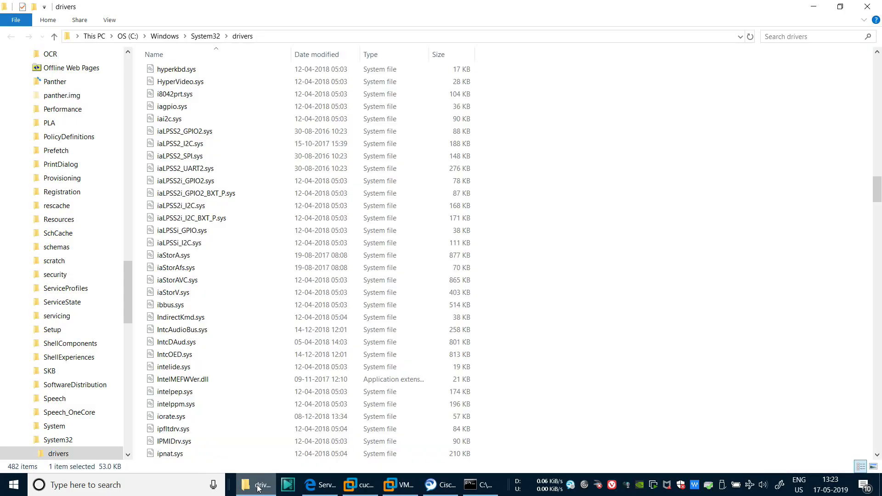
scroll(197, 158, "up", 20)
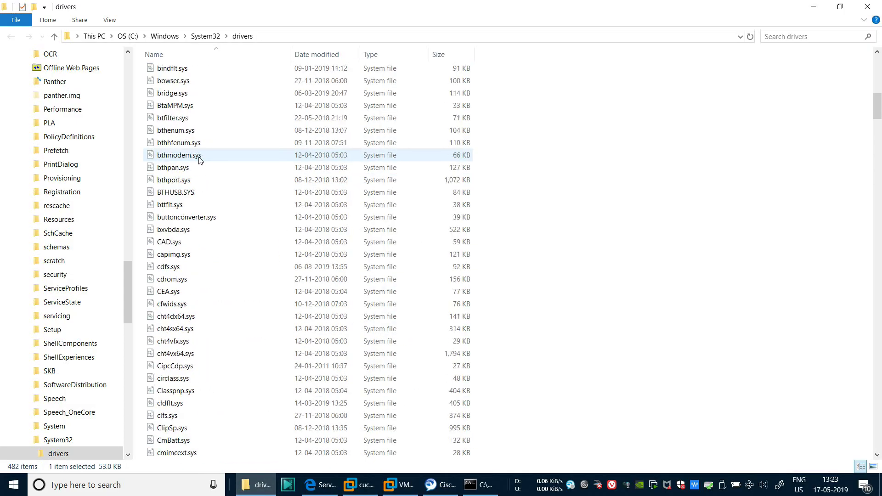
left_click(182, 118)
key("h")
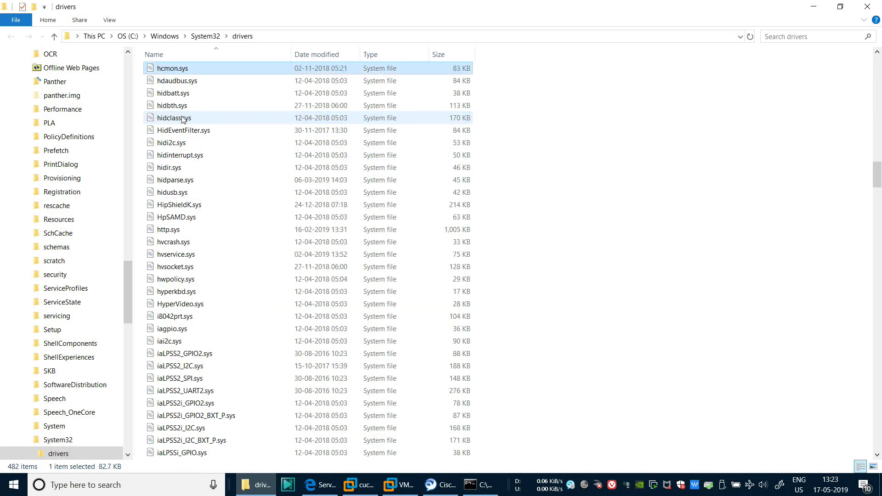
key("l")
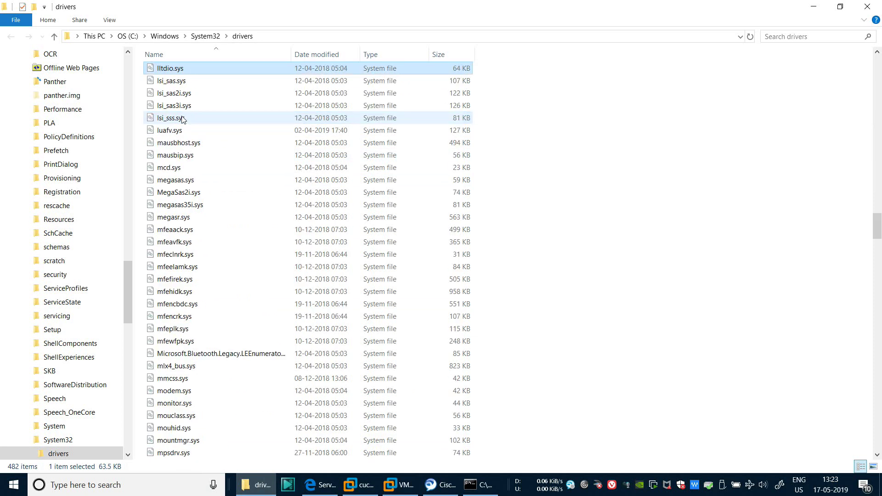
key("l")
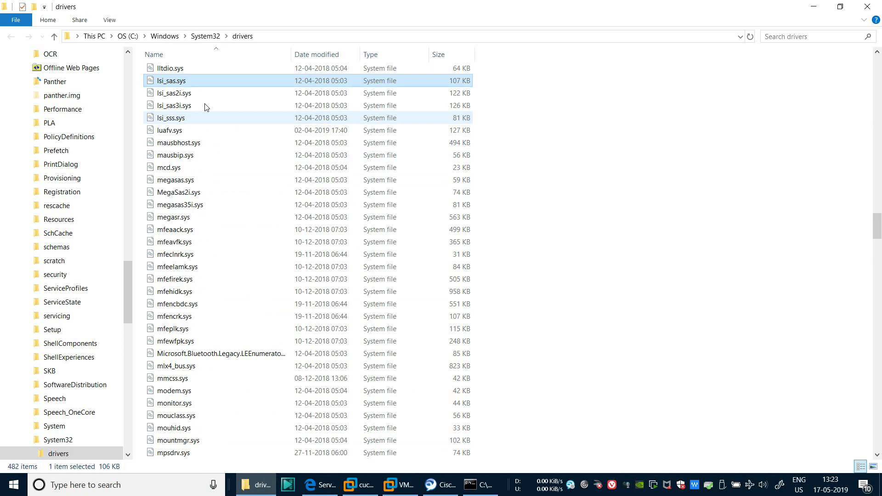
left_click(206, 36)
Browse the System32 folder list, jumping to hi-IN and scrolling through its 4,392 items
left_click(168, 82)
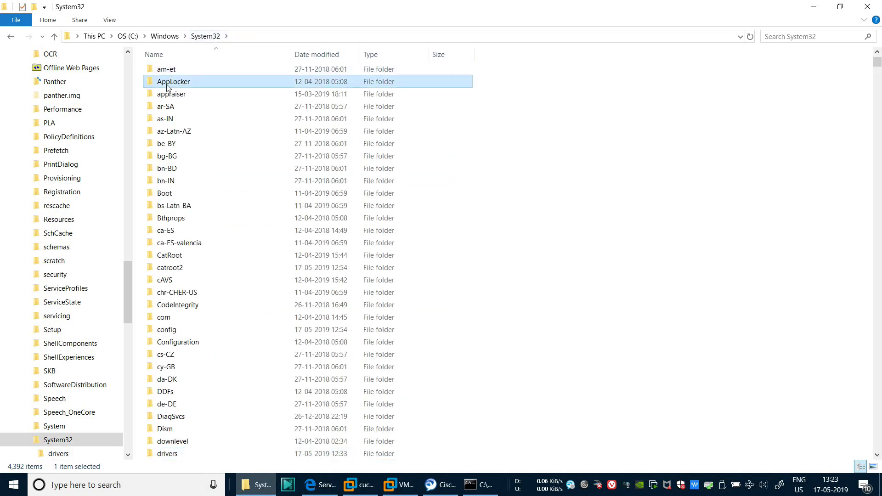
key("h")
key("i")
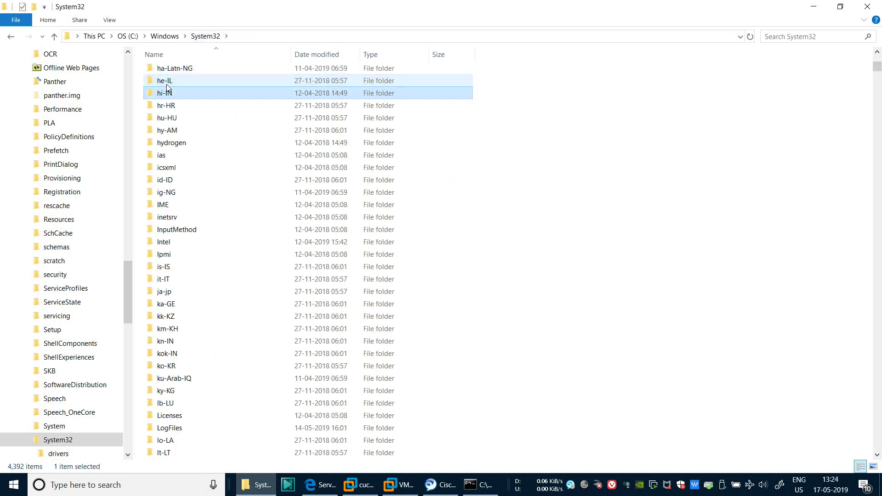
scroll(181, 180, "down", 20)
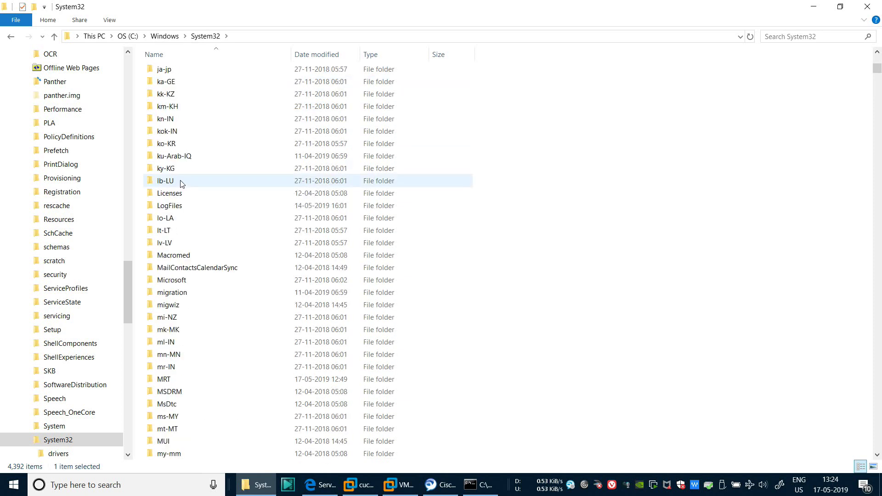
scroll(181, 181, "down", 19)
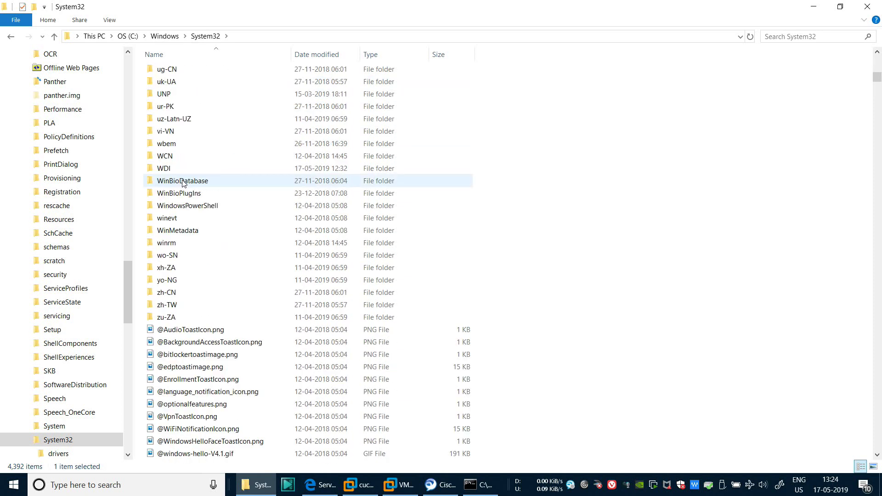
scroll(182, 183, "down", 11)
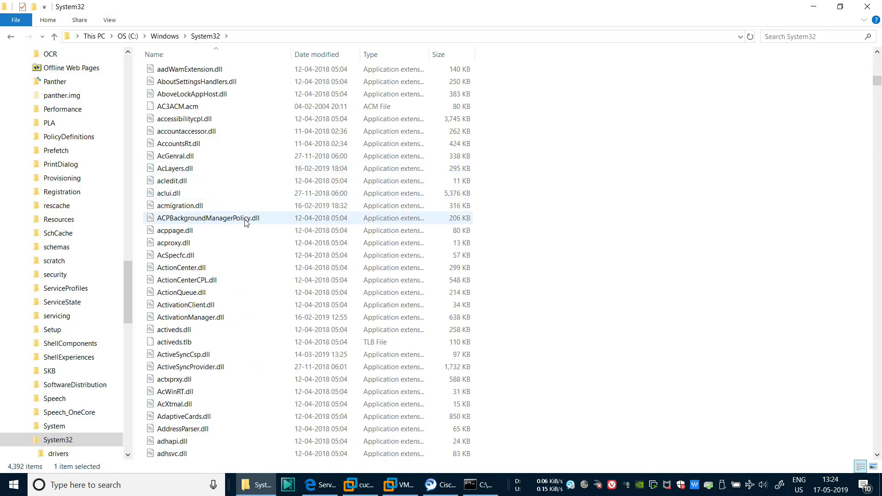
scroll(235, 212, "down", 8)
scroll(236, 211, "down", 17)
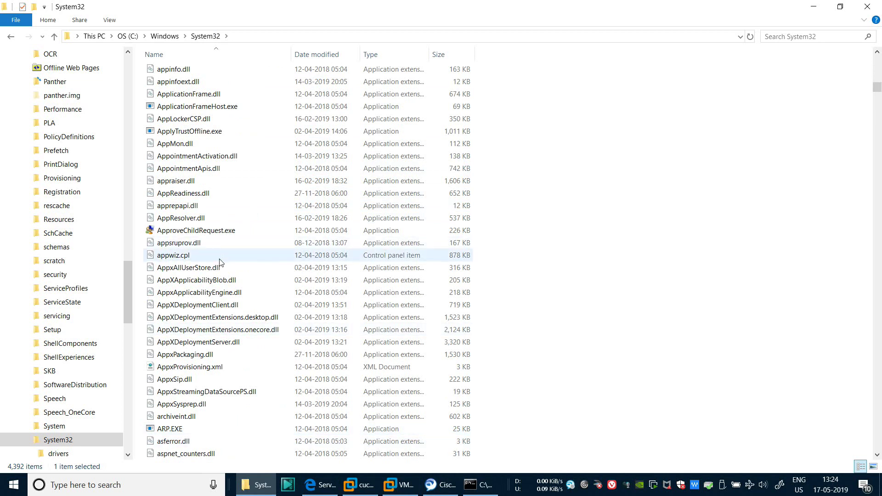
scroll(220, 262, "down", 20)
scroll(219, 261, "up", 2)
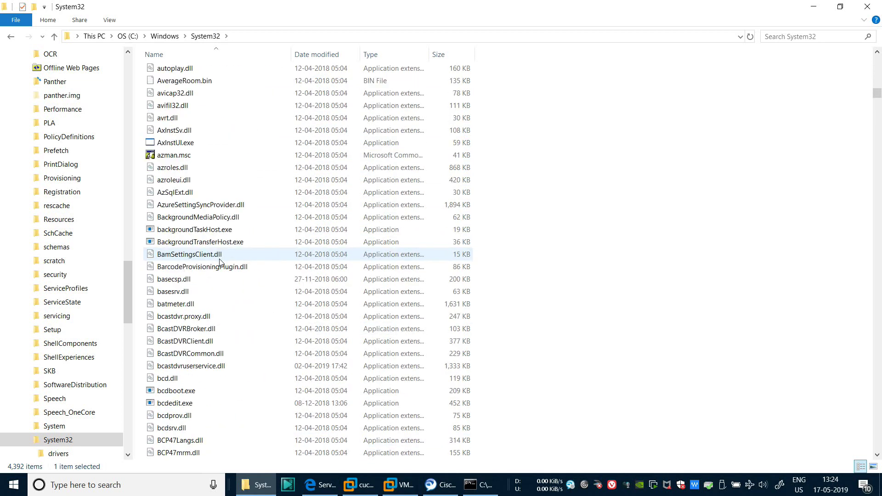
scroll(219, 264, "down", 7)
scroll(220, 268, "down", 15)
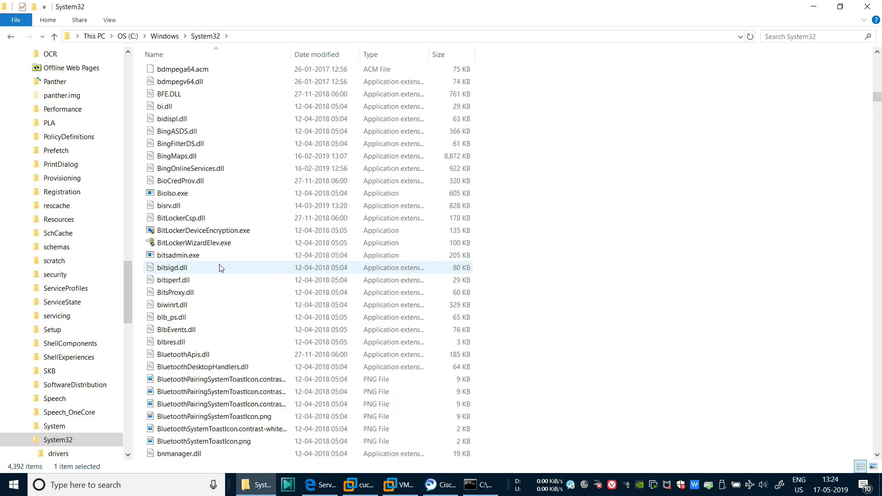
scroll(220, 269, "down", 20)
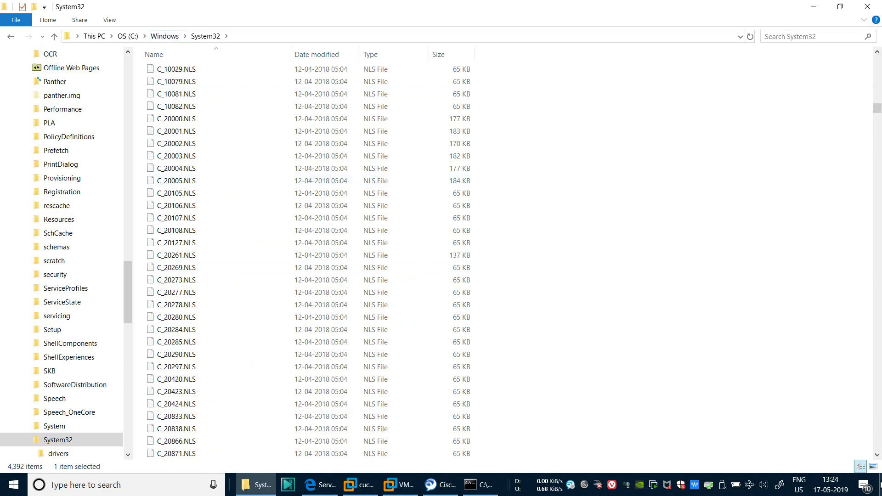
Open hosts.txt from the desktop in Notepad and maximize the window
left_click(879, 487)
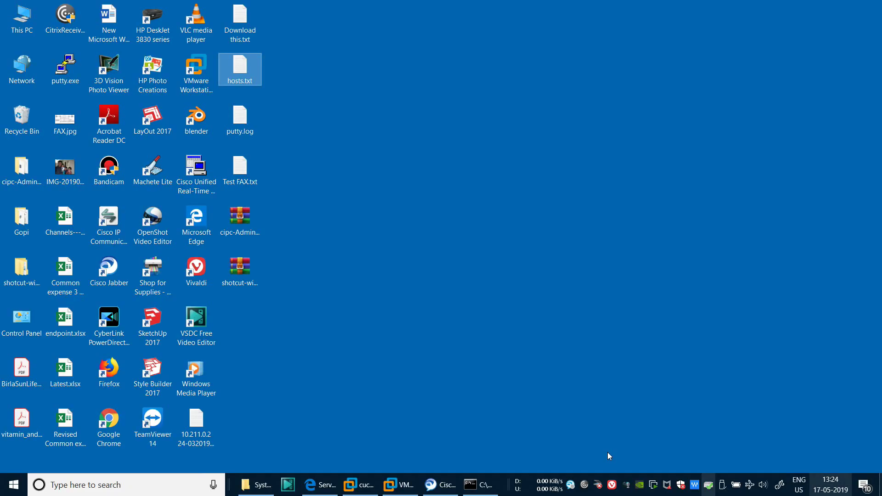
double_click(244, 69)
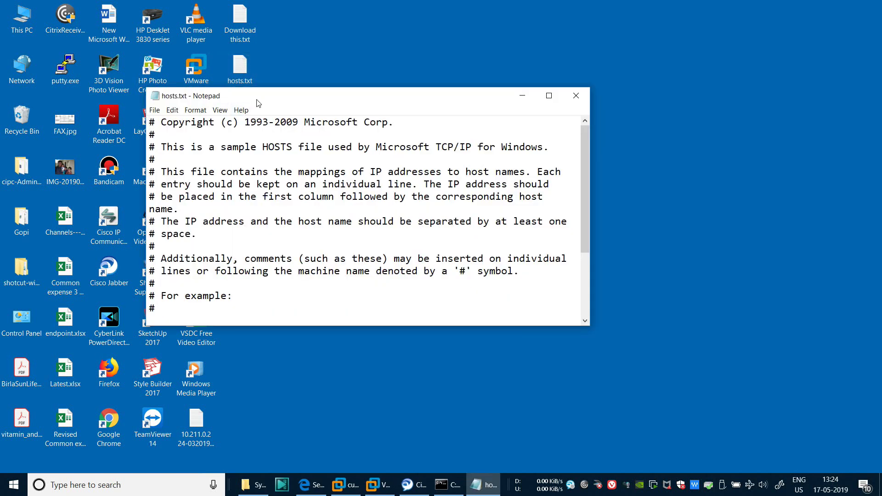
double_click(256, 100)
Change the mapping line's IP from 192.168.1.11 to 192.168.1.70 and trim the host name to 'cucm'
left_click_drag(157, 307, 2, 307)
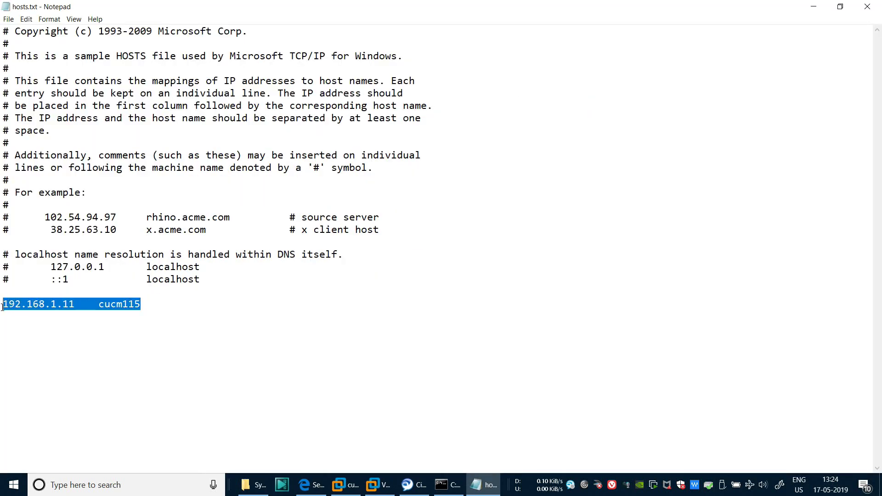
left_click(28, 328)
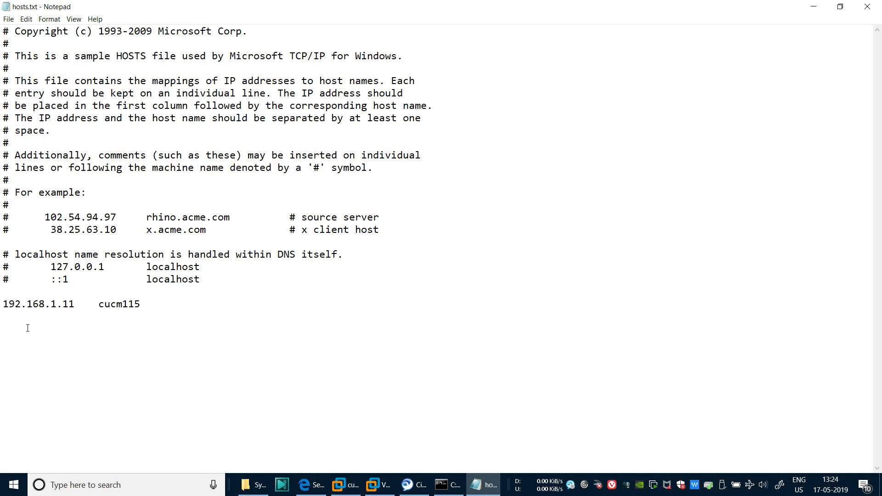
left_click(81, 307)
key("BackSpace")
key("BackSpace")
type("70")
left_click_drag(83, 306, 1, 311)
left_click(143, 305)
key("BackSpace")
key("BackSpace")
key("BackSpace")
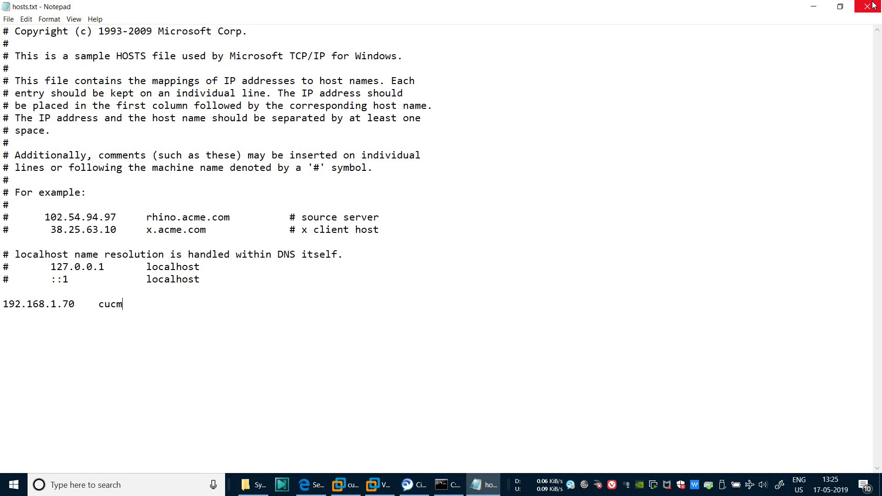
Close hosts.txt in Notepad, answering the save-changes prompt so only the desktop remains
left_click(872, 4)
left_click(472, 248)
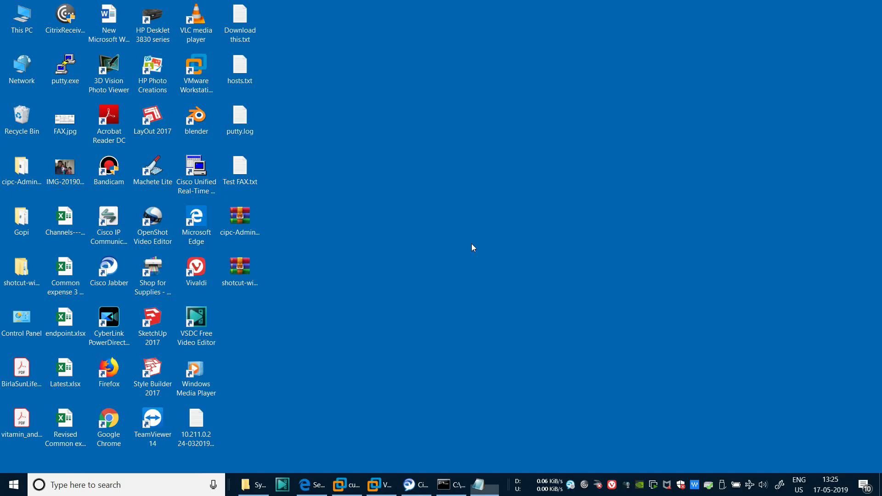
Bring up Cisco Jabber and run Reset Jabber, confirming the reset
left_click(443, 489)
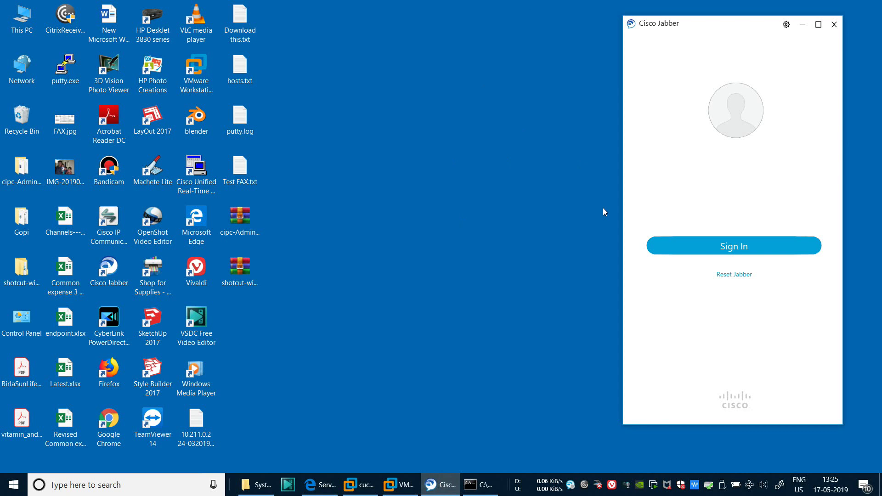
left_click(786, 26)
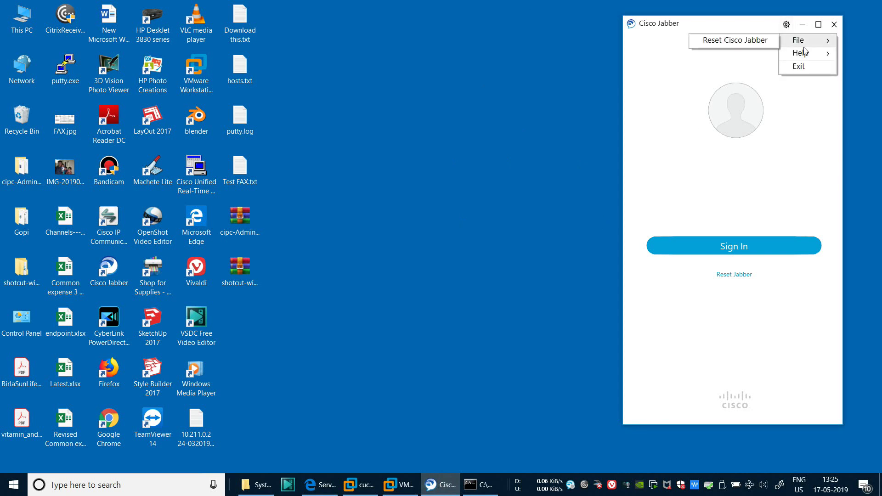
mouse_move(807, 61)
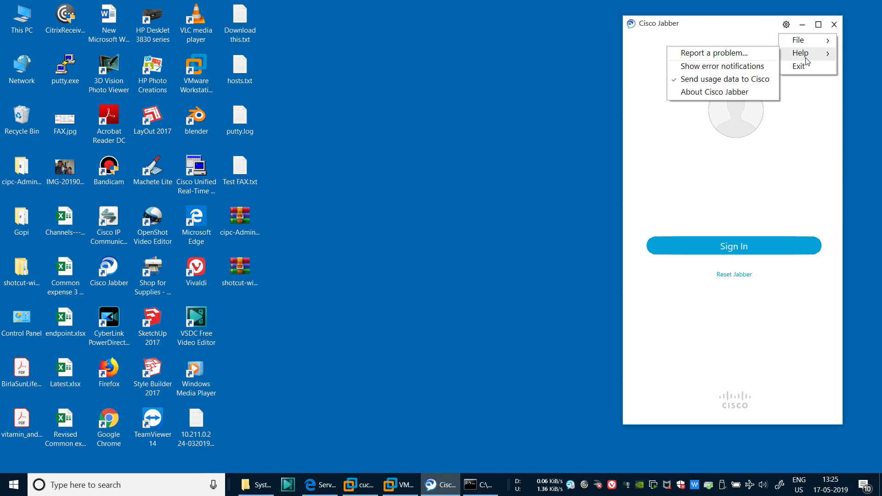
left_click(812, 133)
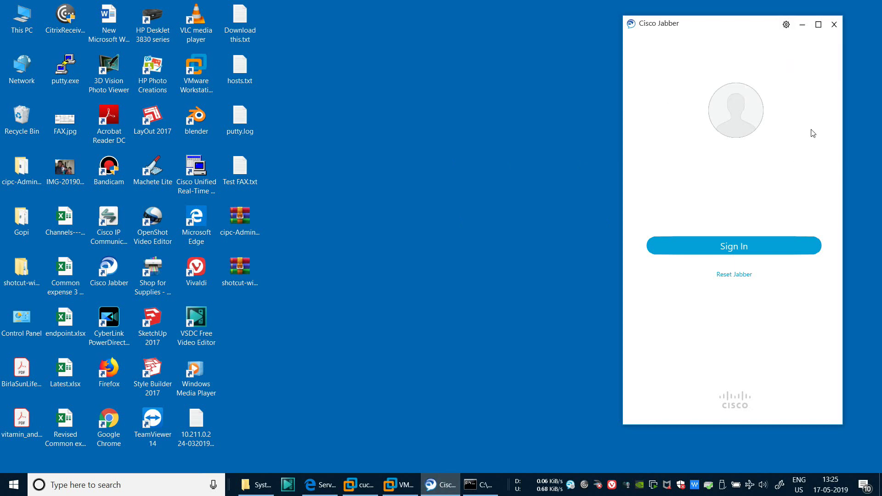
left_click(734, 275)
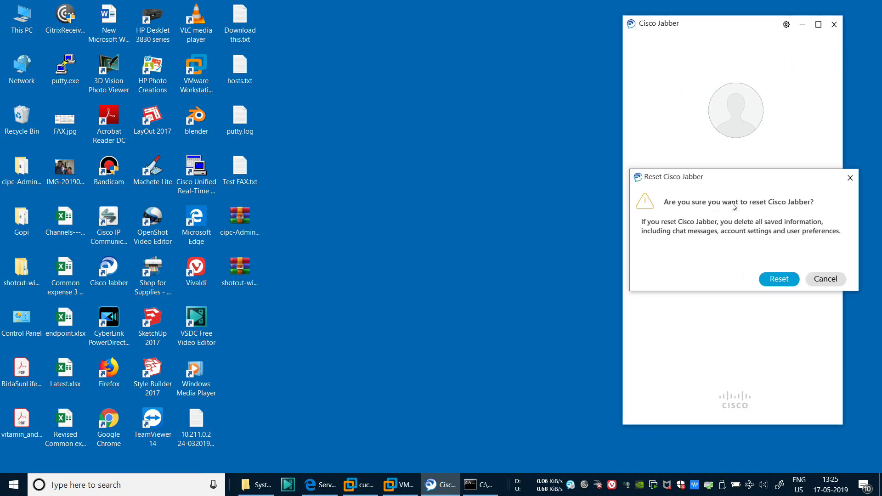
left_click(781, 279)
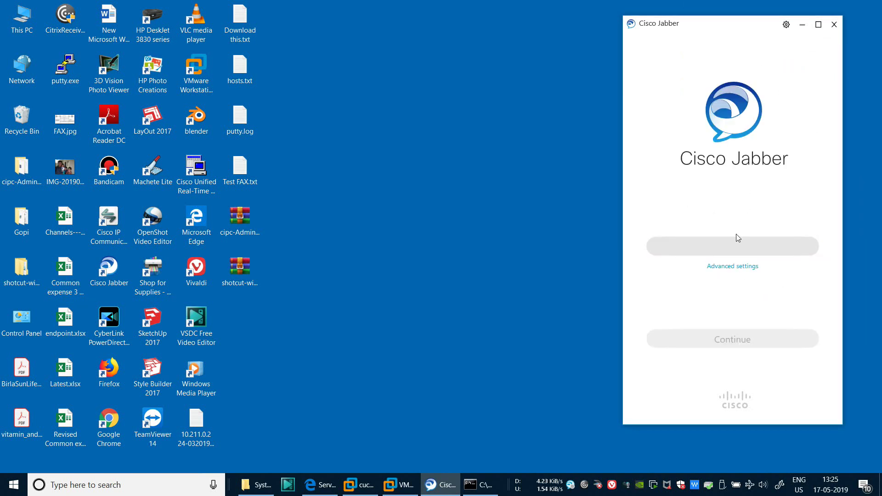
In Jabber's advanced settings, choose the Cisco Communications Manager 9 or later account type
left_click(728, 270)
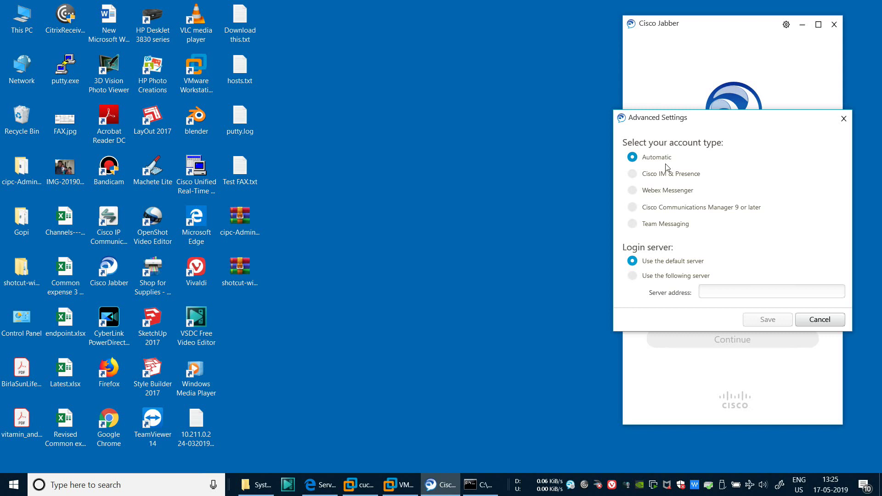
left_click(667, 209)
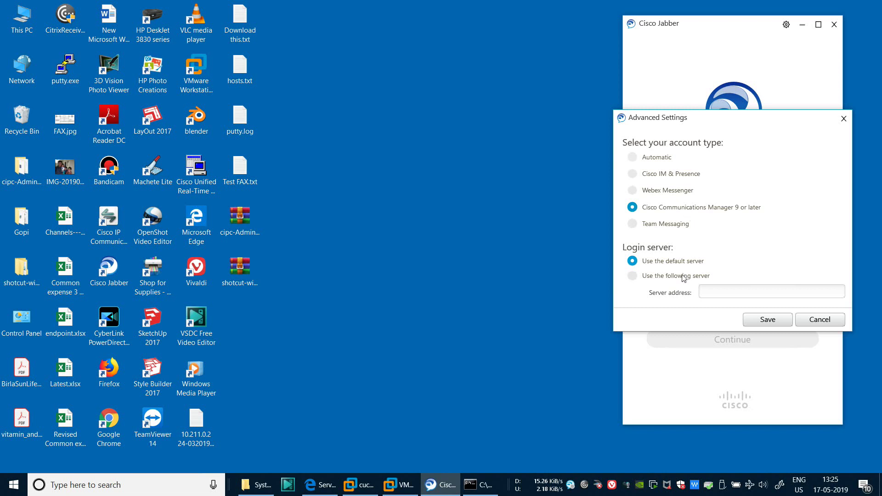
left_click(709, 291)
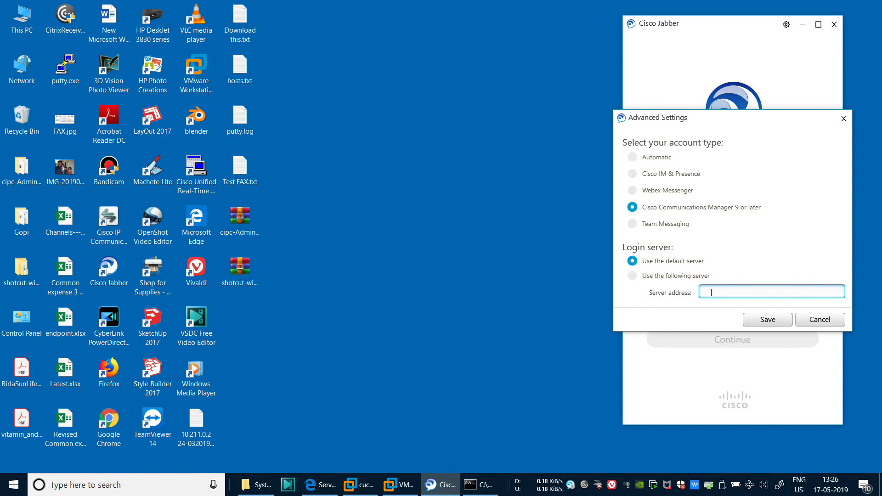
Copy the host name cucm115 from the hosts file
left_click(195, 411)
double_click(239, 67)
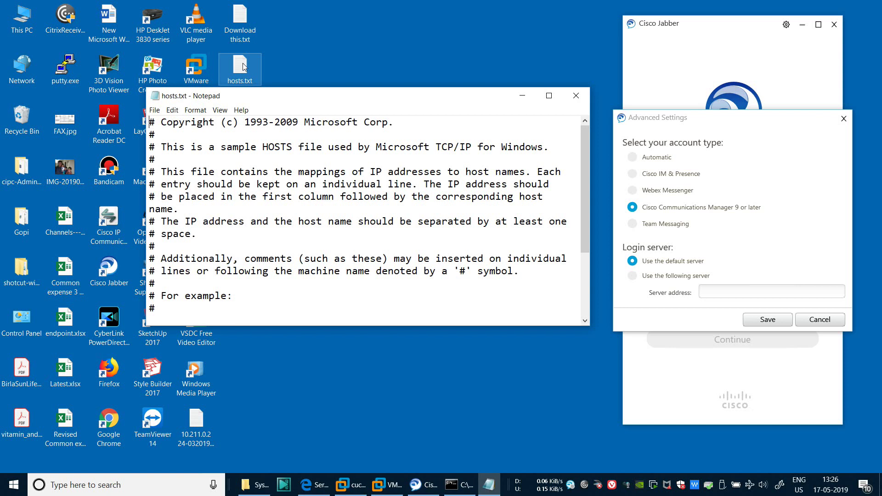
scroll(267, 283, "down", 3)
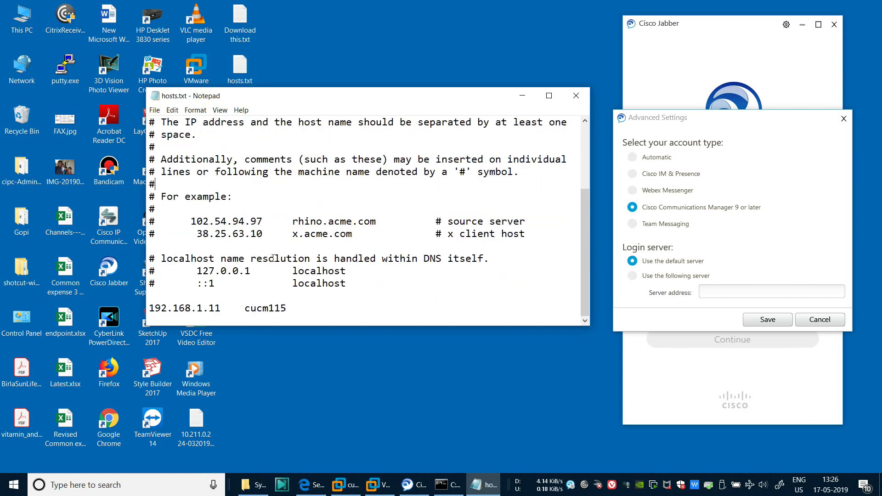
double_click(266, 308)
key("ctrl+c")
left_click(710, 292)
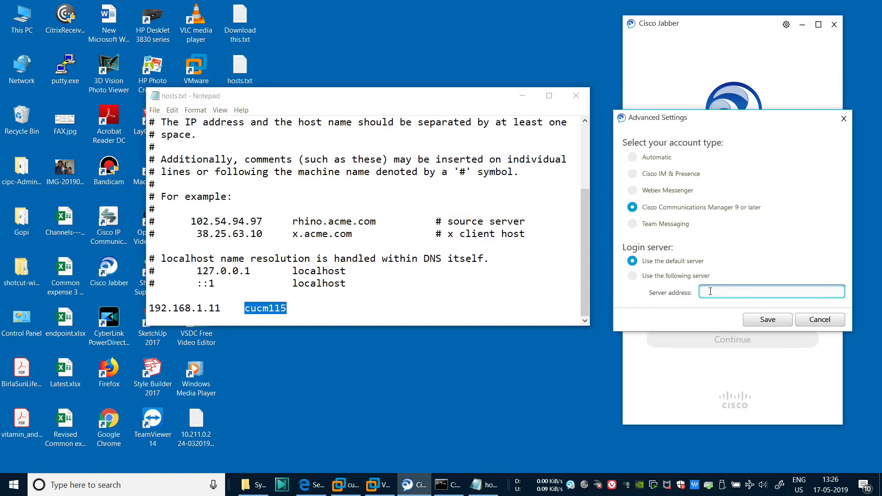
left_click(575, 95)
Set Use the following server to cucm115 and save the advanced settings
left_click(678, 276)
left_click(711, 289)
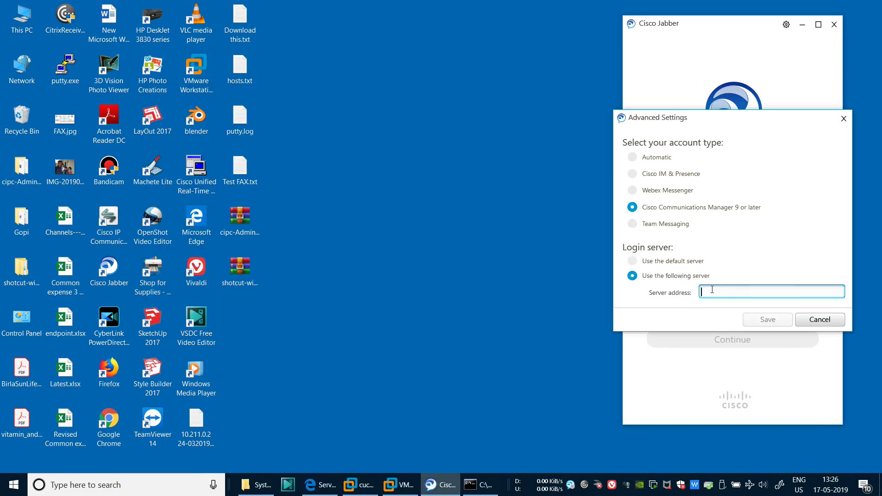
key("ctrl+v")
left_click(766, 323)
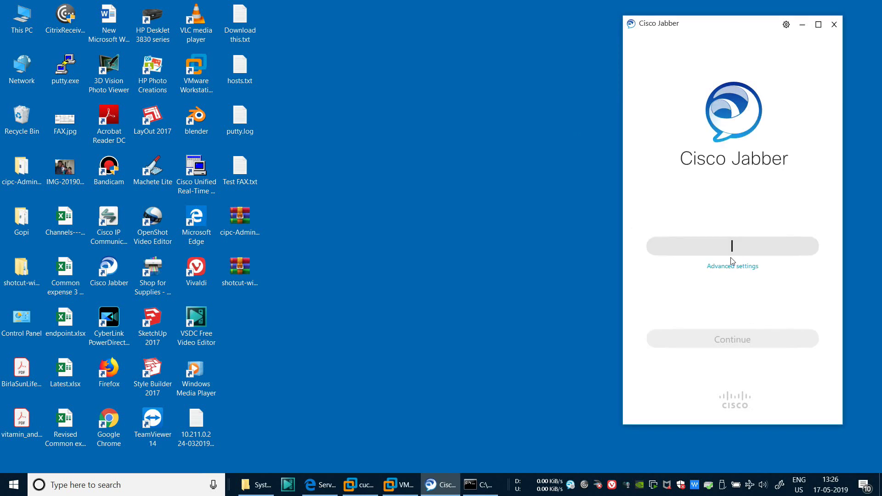
left_click(740, 253)
type("gopi")
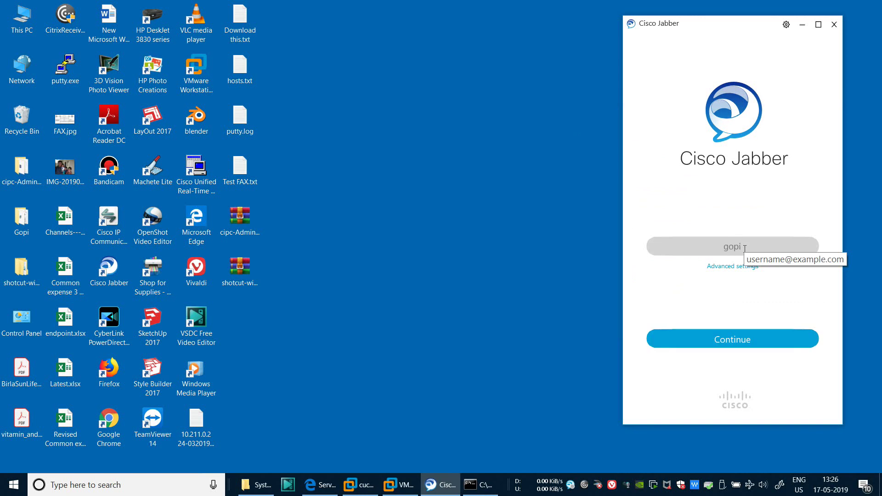
type("2020")
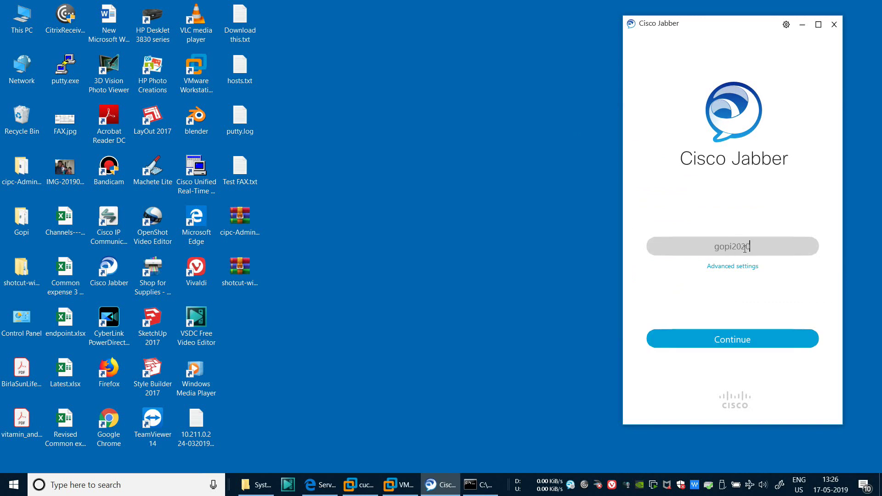
type("445566")
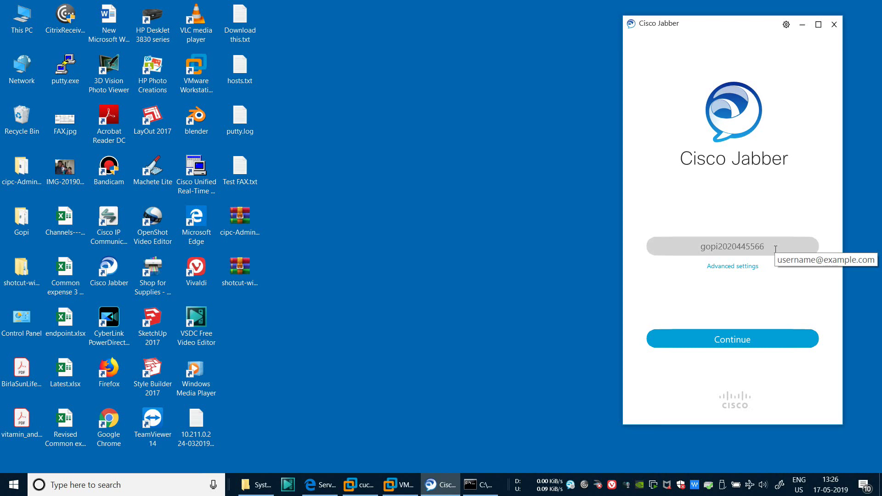
left_click(738, 339)
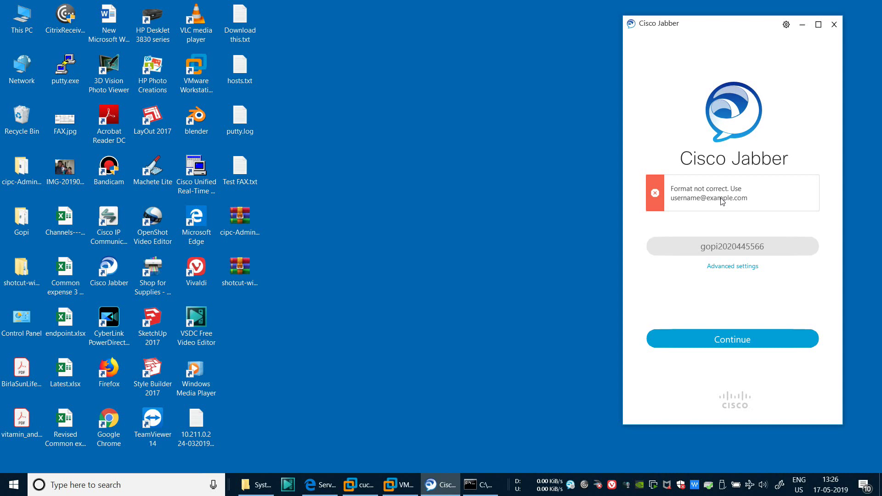
double_click(791, 249)
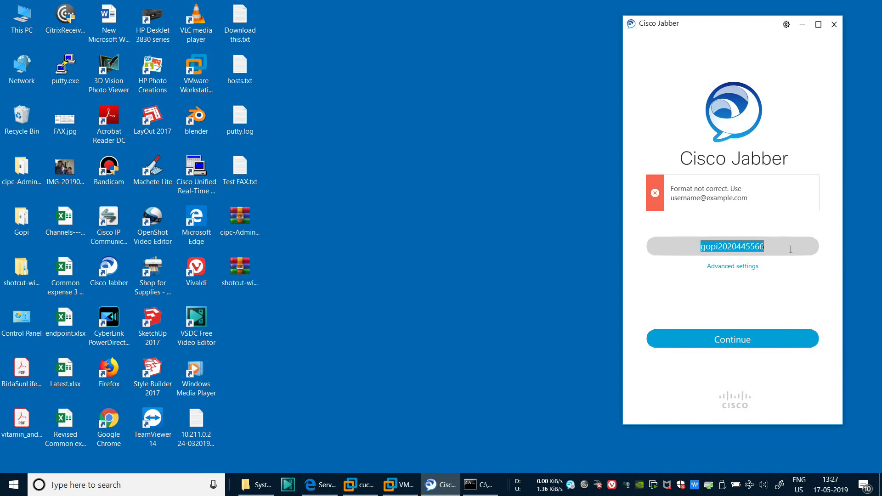
left_click(790, 249)
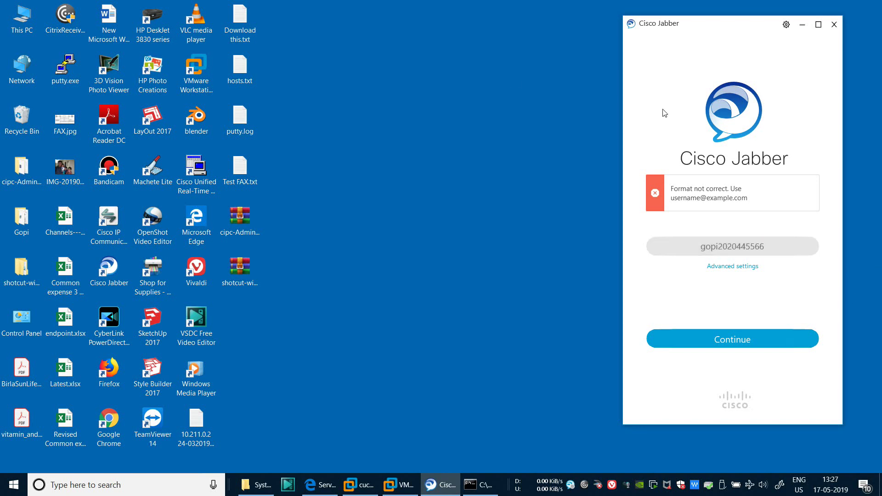
left_click(316, 491)
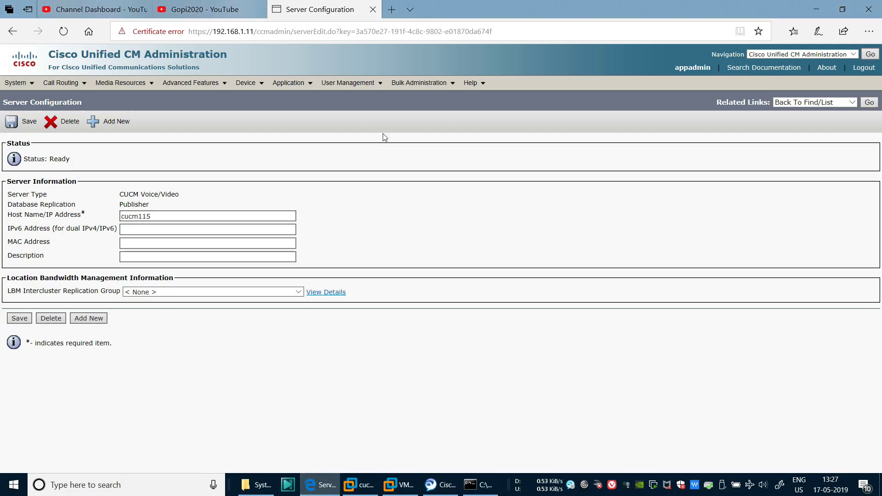
Open the second user's End User Configuration from the full end user list
mouse_move(371, 87)
left_click(348, 112)
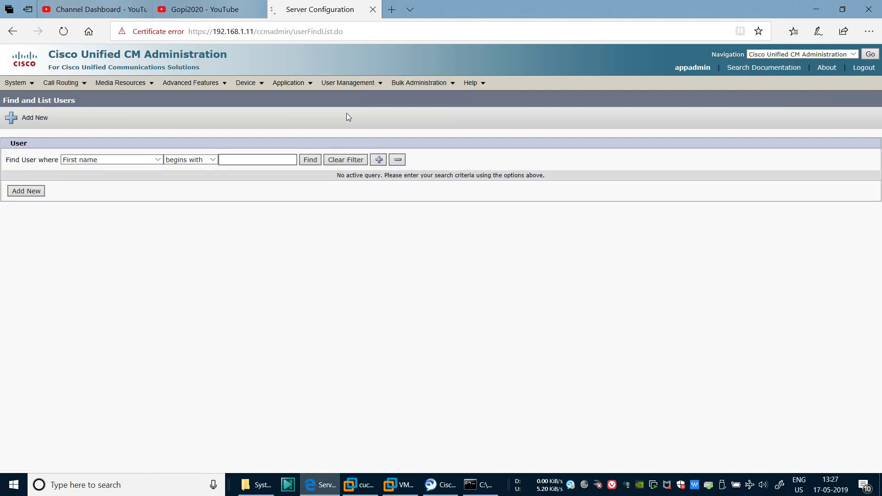
left_click(310, 160)
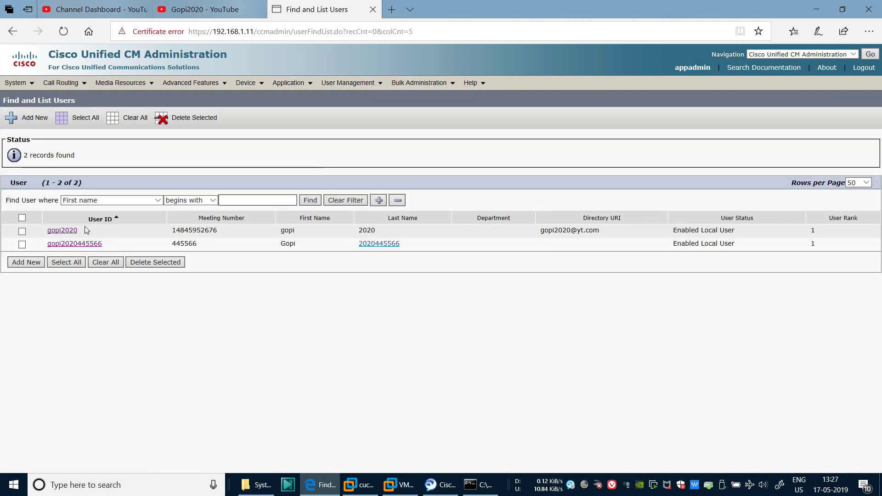
left_click(62, 244)
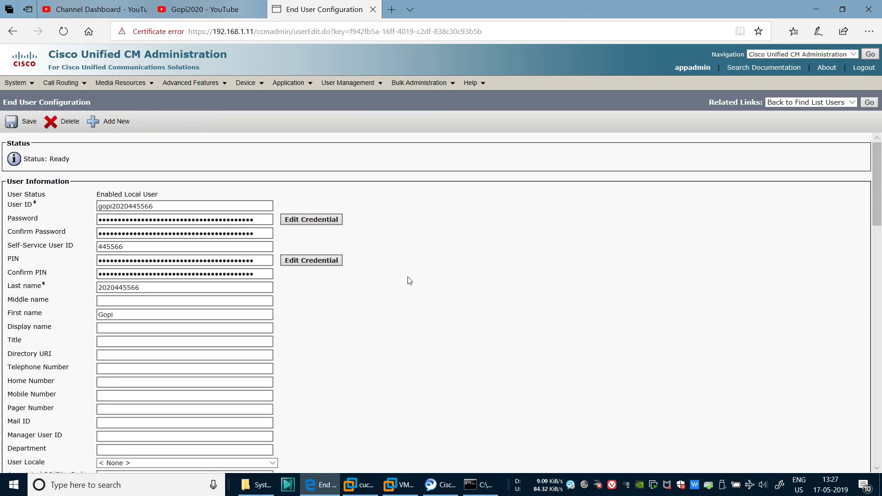
Enter the user's Directory URI as a user@domain address and save the end user
scroll(410, 281, "down", 2)
scroll(409, 280, "down", 3)
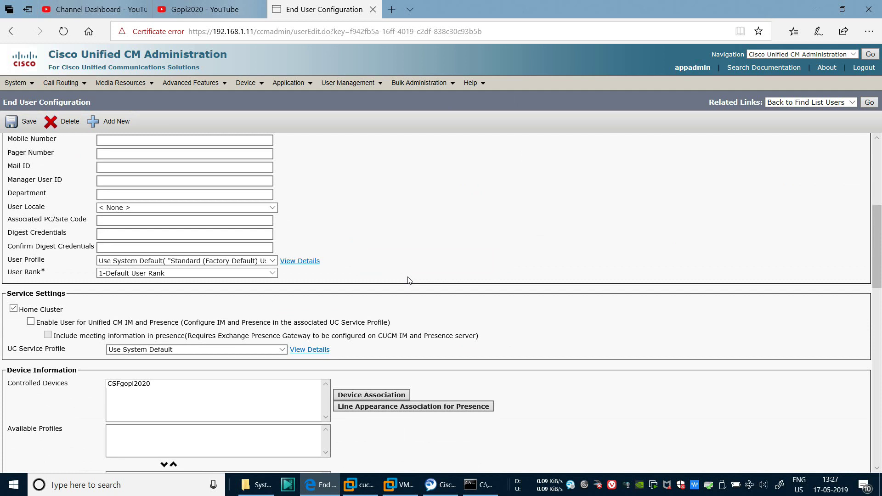
scroll(410, 281, "up", 3)
left_click(108, 252)
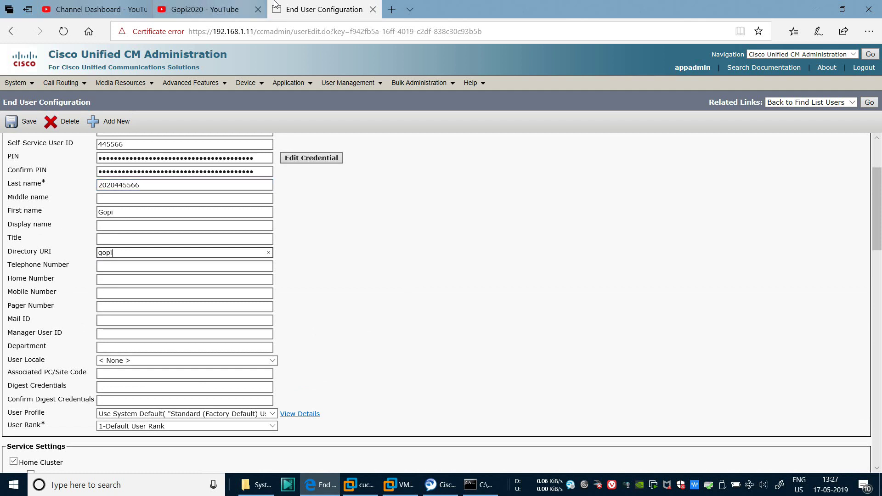
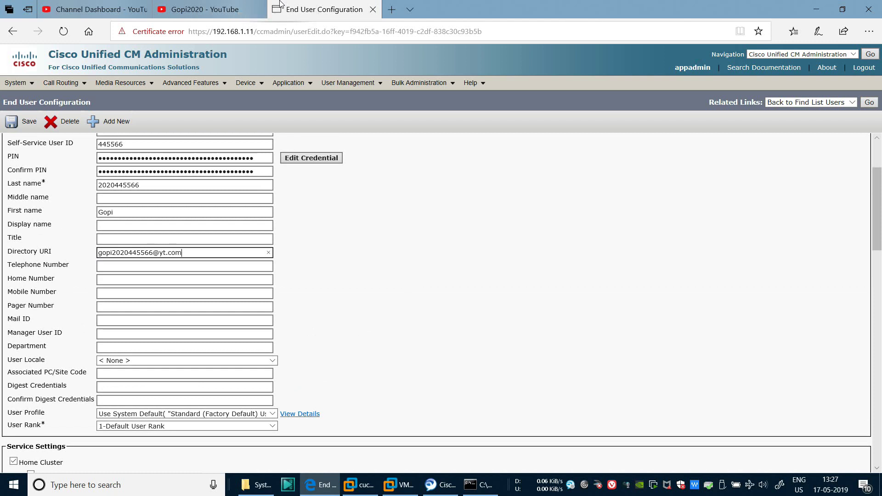
left_click(490, 170)
scroll(489, 172, "down", 7)
scroll(488, 179, "up", 9)
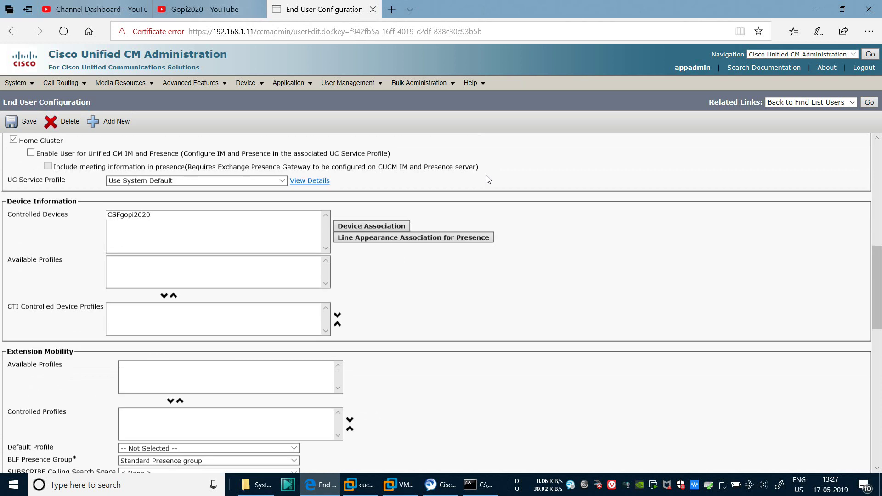
left_click_drag(189, 356, 150, 356)
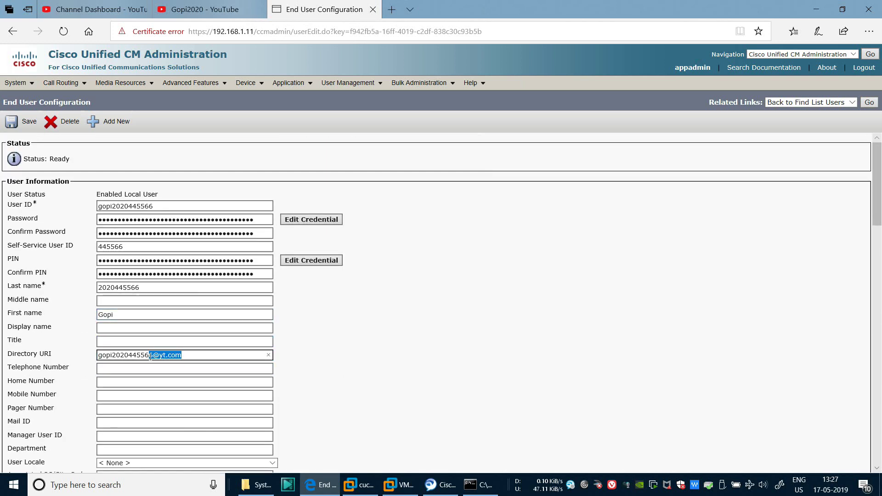
left_click(427, 283)
left_click(27, 122)
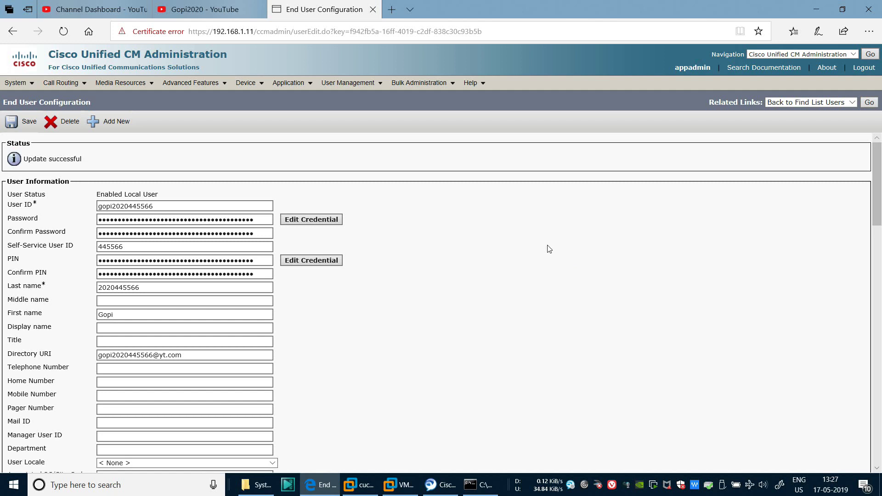
scroll(549, 248, "down", 15)
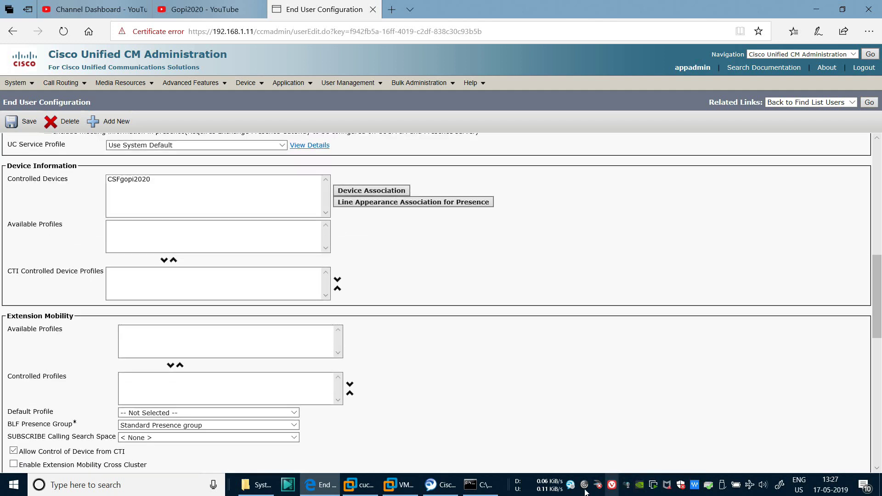
left_click(585, 489)
left_click(774, 246)
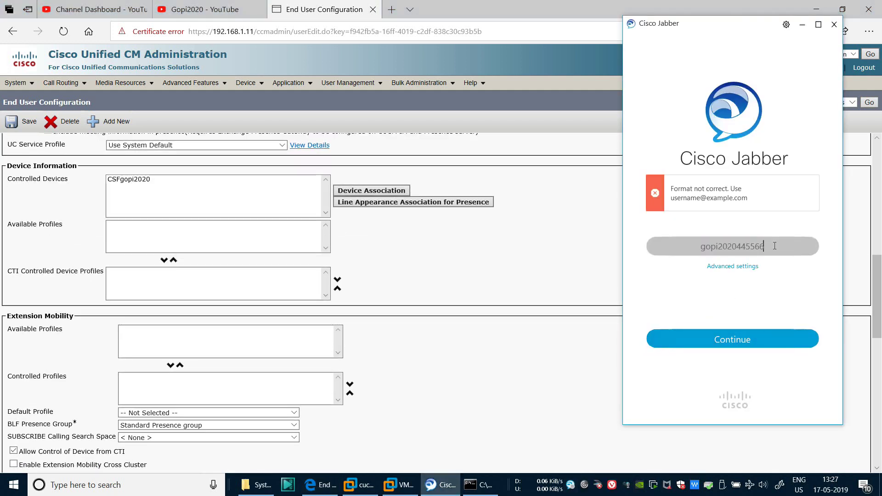
type("@yt.com")
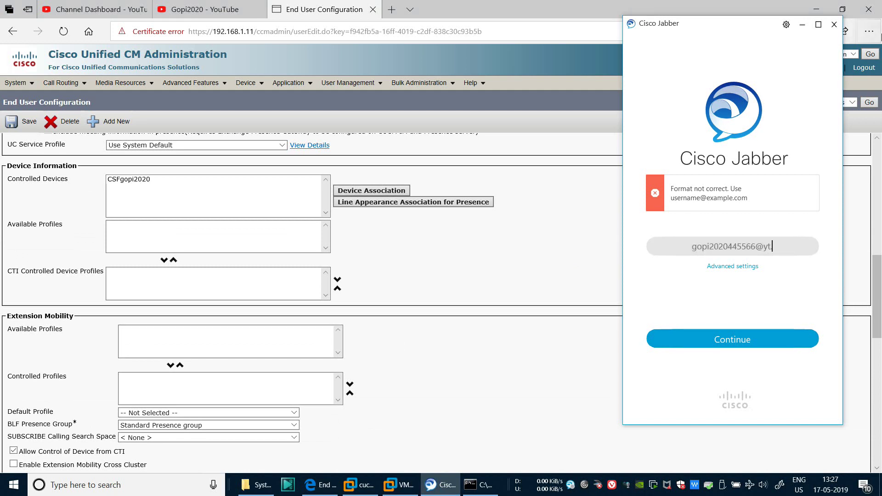
left_click(734, 339)
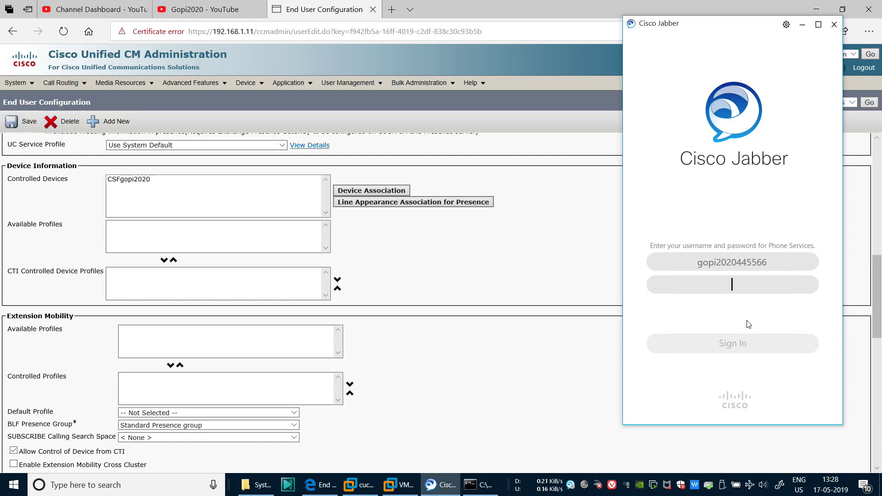
type("*****")
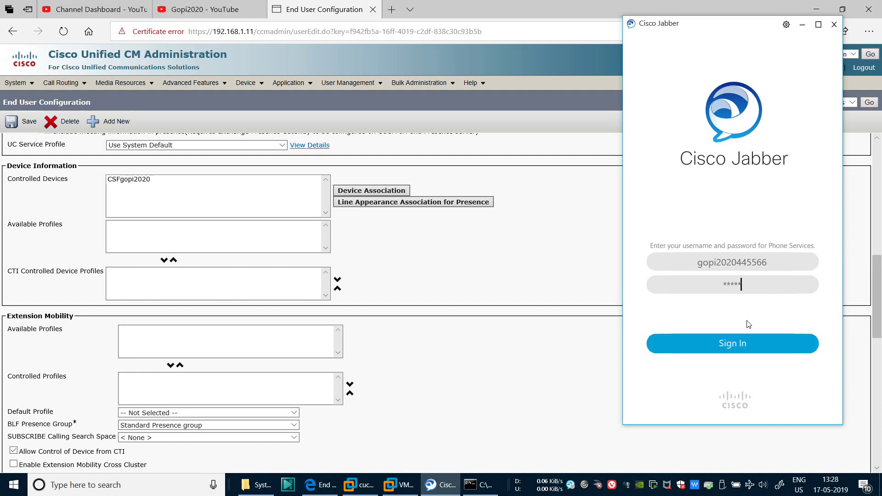
Sign in to phone services, keep 'Use my computer for calls', and check the dialpad
left_click(735, 344)
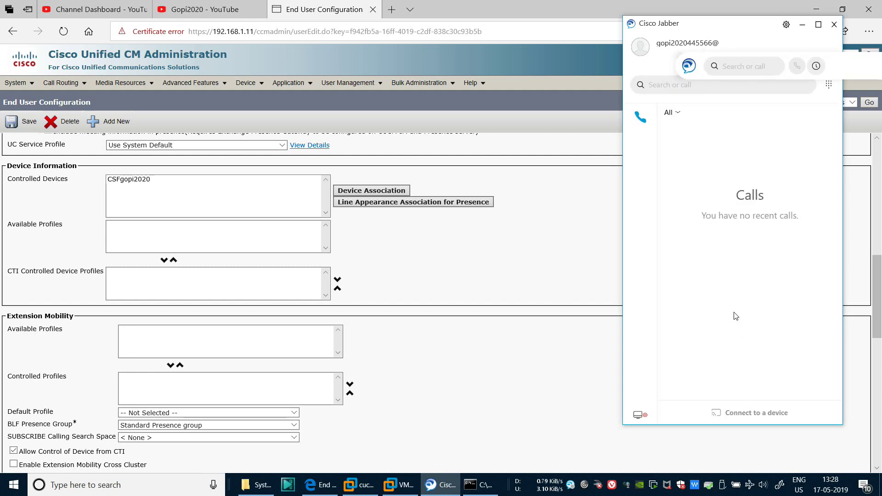
left_click_drag(707, 26, 686, 24)
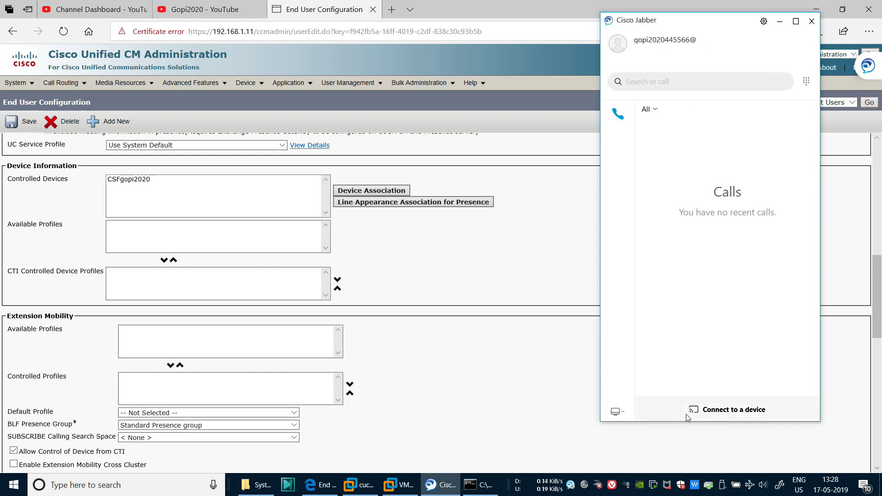
left_click(622, 412)
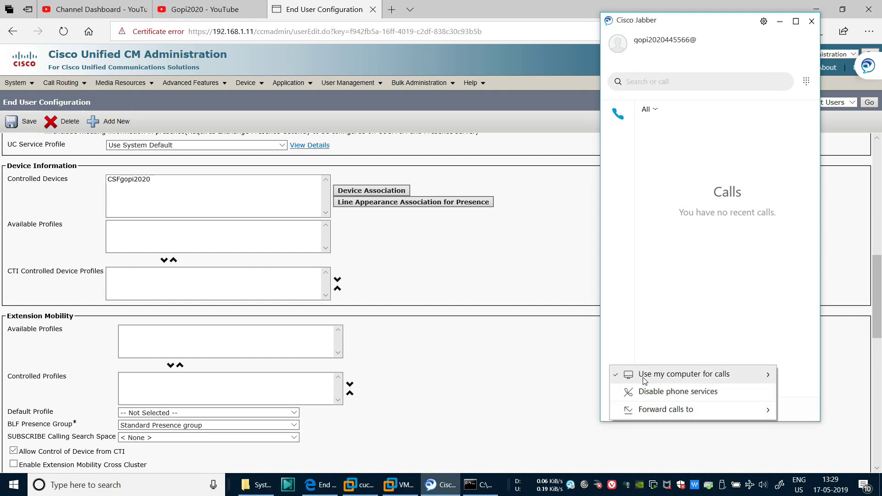
left_click(693, 311)
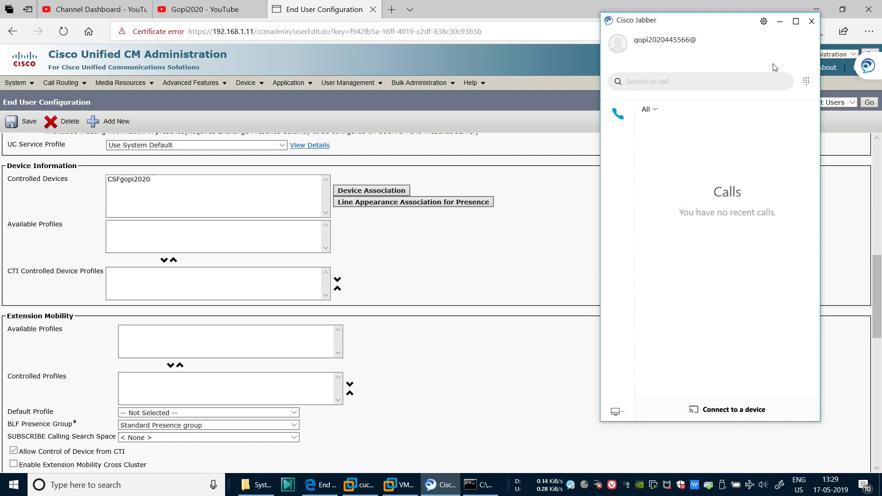
left_click(806, 81)
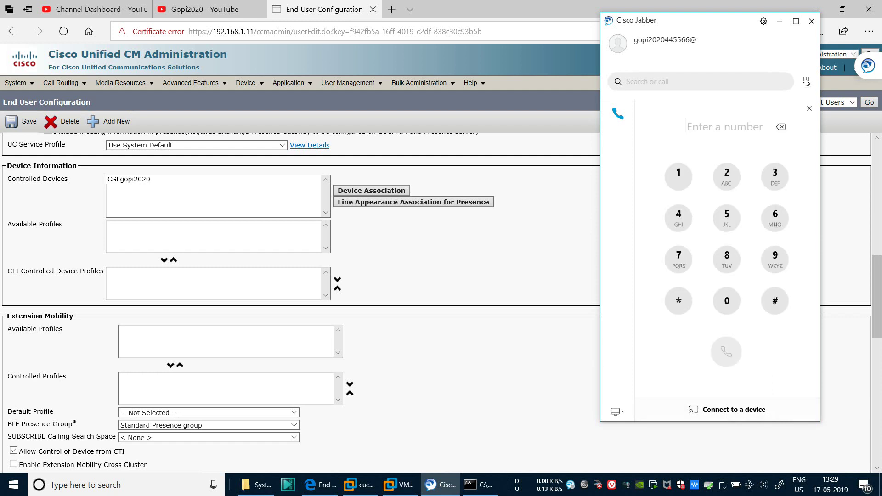
left_click(809, 108)
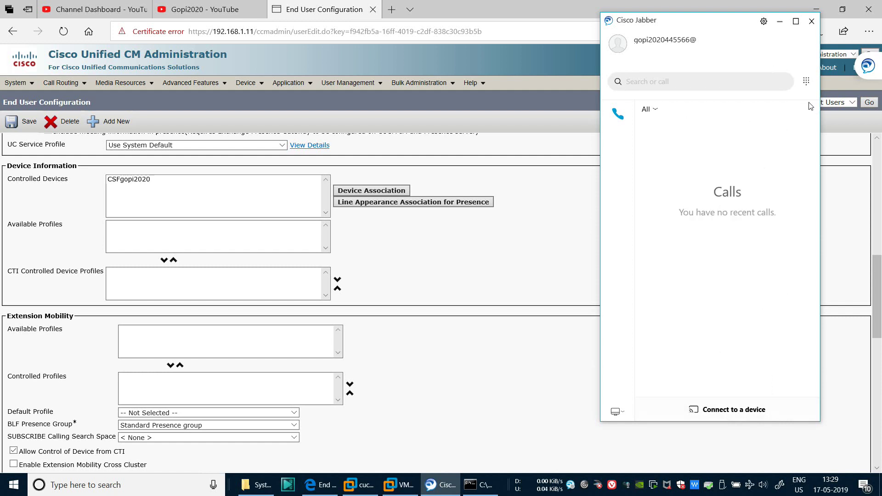
Verify in Device > Phone that Test Cisco Jabber is registered with cucm115 at 192.168.1.4
left_click(547, 214)
mouse_move(248, 82)
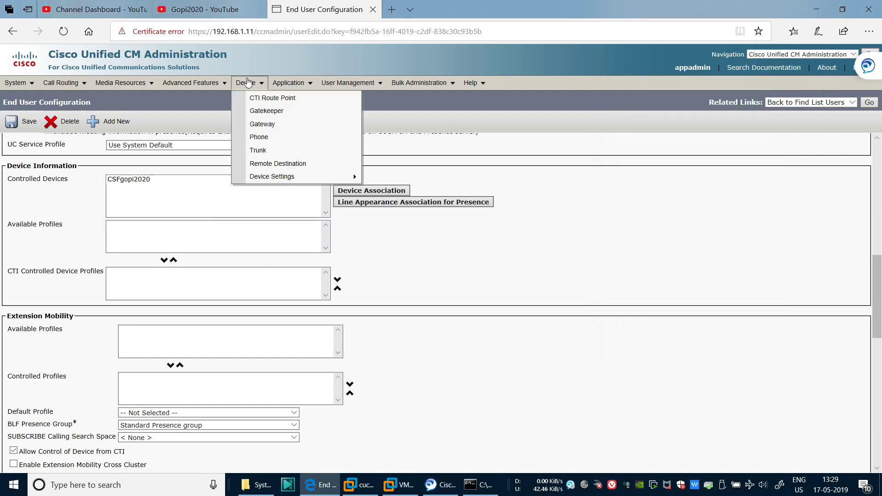
left_click(259, 139)
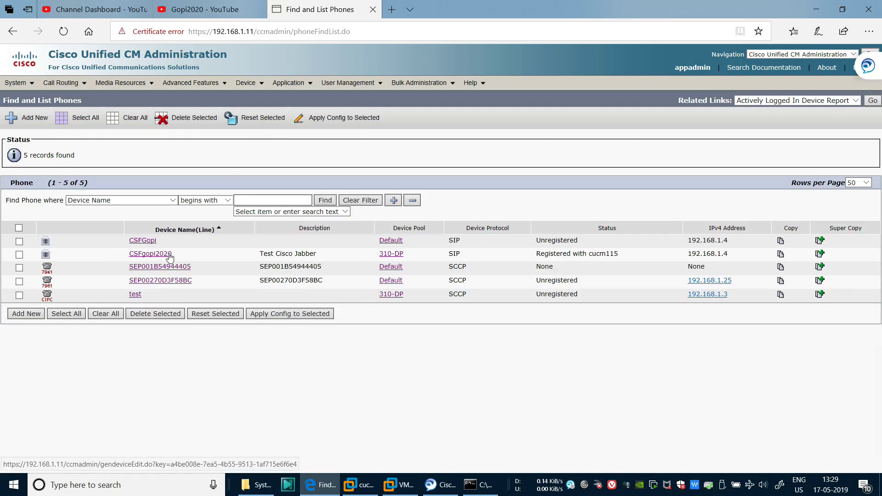
left_click_drag(258, 254, 737, 254)
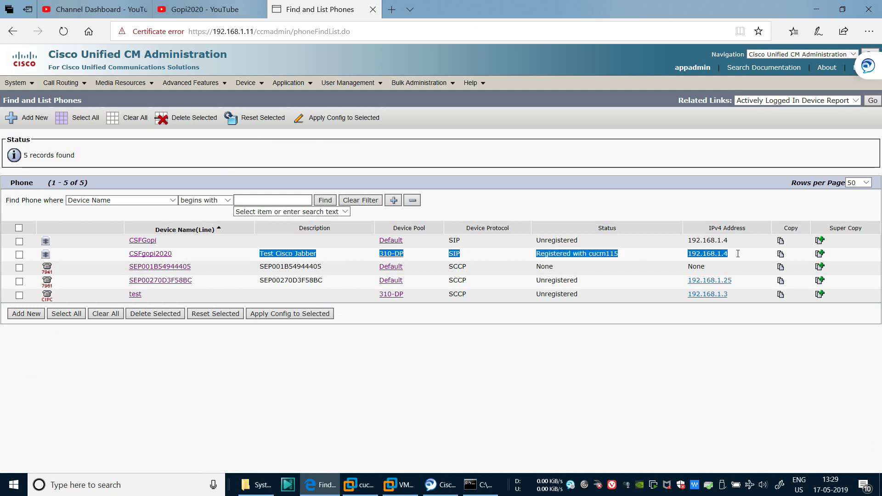
left_click(342, 389)
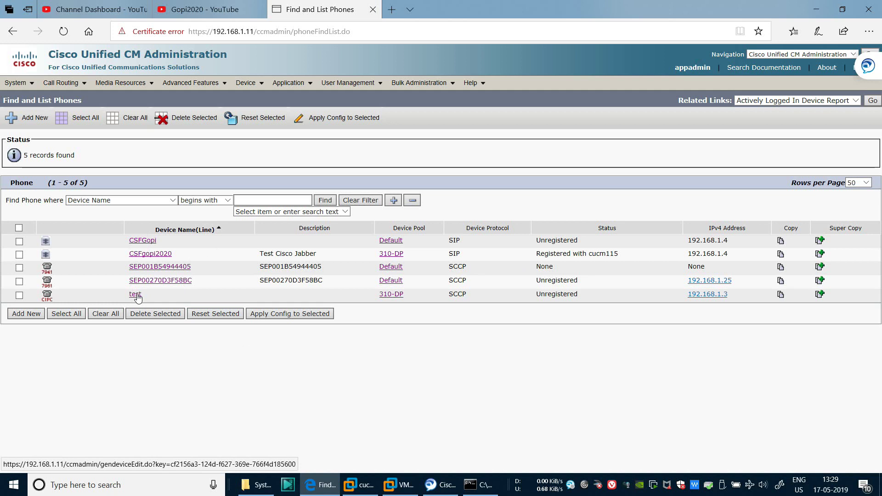
left_click_drag(147, 294, 118, 295)
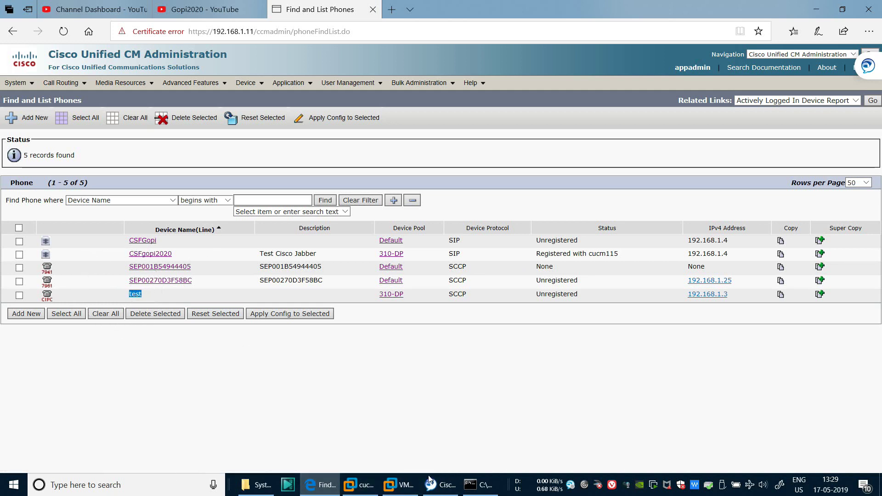
key("super+d")
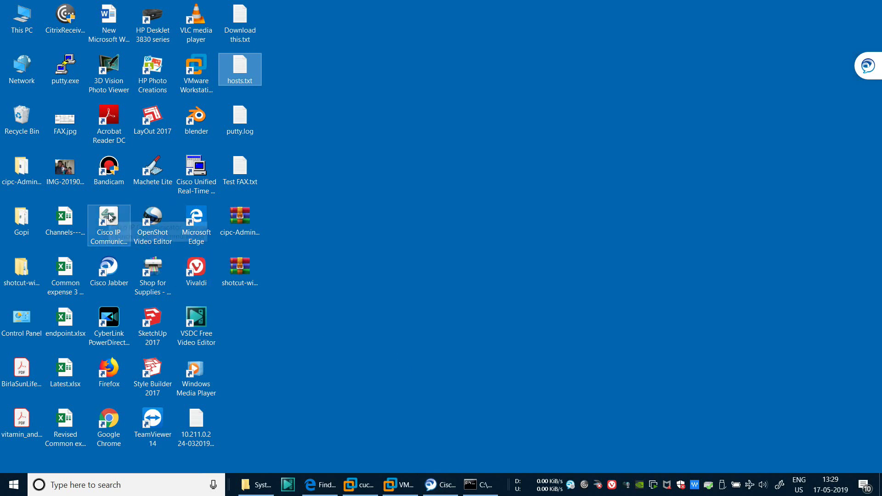
Launch Cisco IP Communicator on line 1002 and confirm its version is 8.6.6.0
double_click(109, 216)
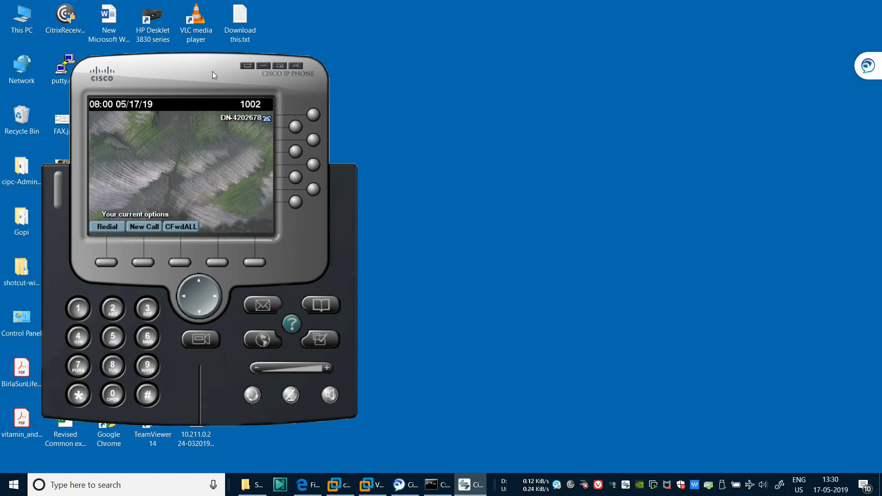
left_click_drag(210, 72, 194, 44)
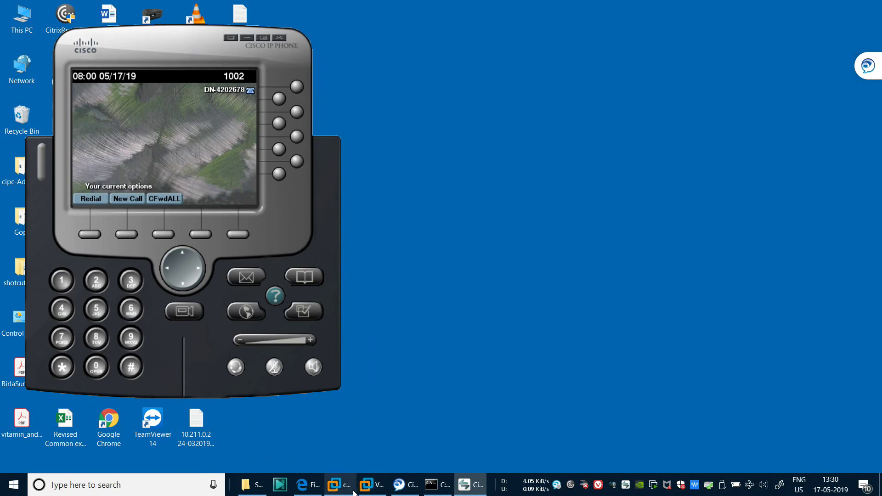
right_click(210, 155)
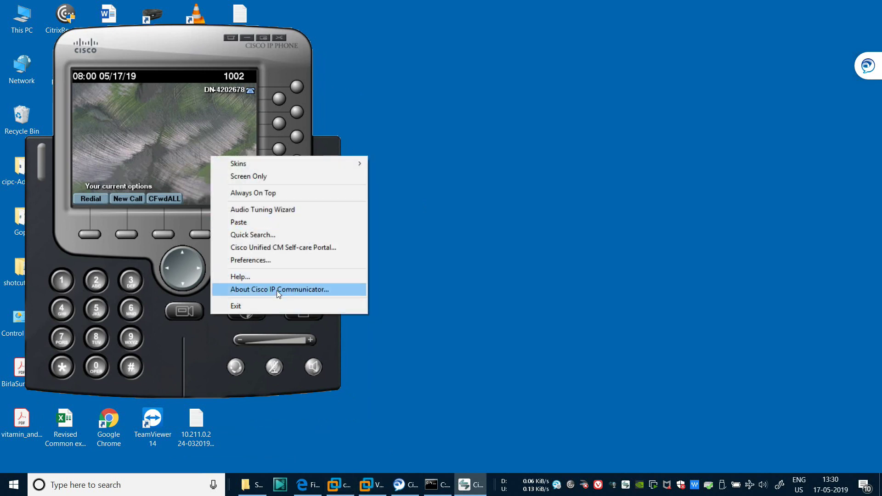
left_click(276, 289)
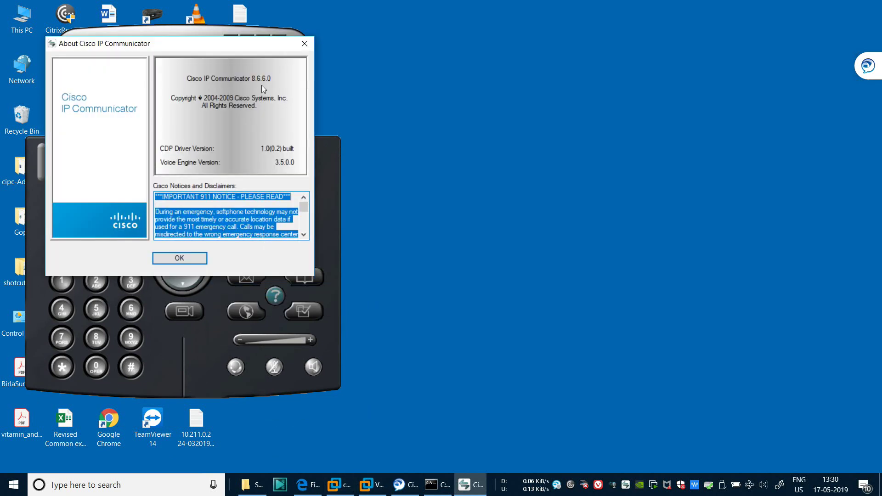
left_click(195, 257)
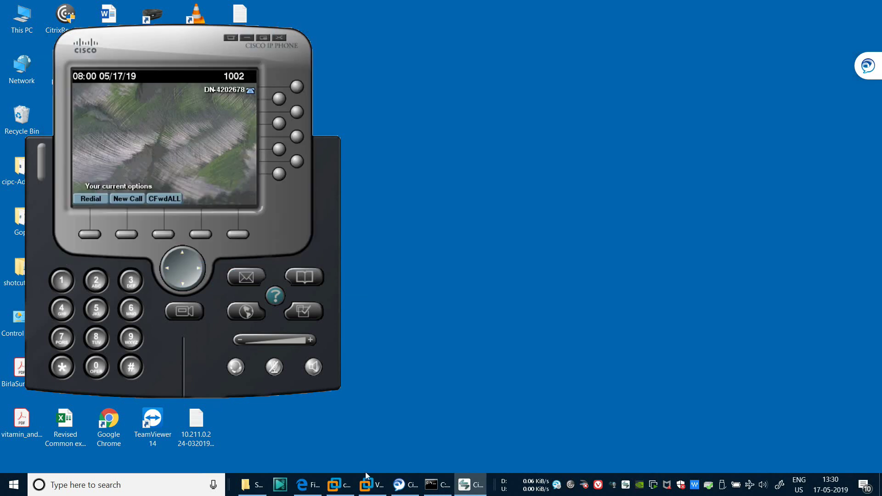
left_click(405, 485)
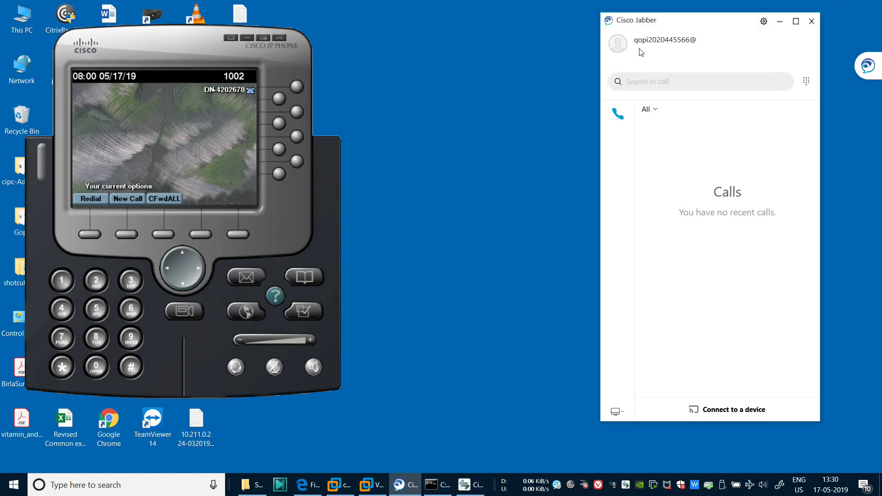
Read Jabber's version 12.6.0.31246 Build 281246 in Help > About, then close the box
left_click(609, 20)
left_click(664, 220)
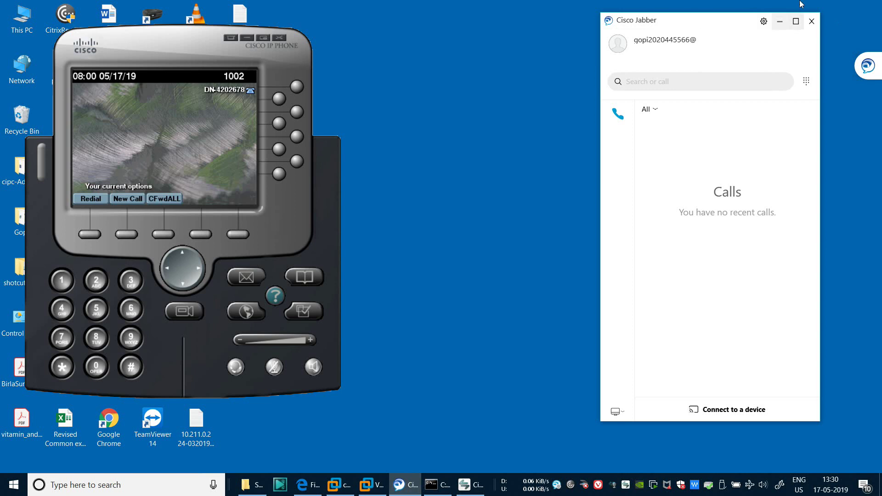
left_click(763, 21)
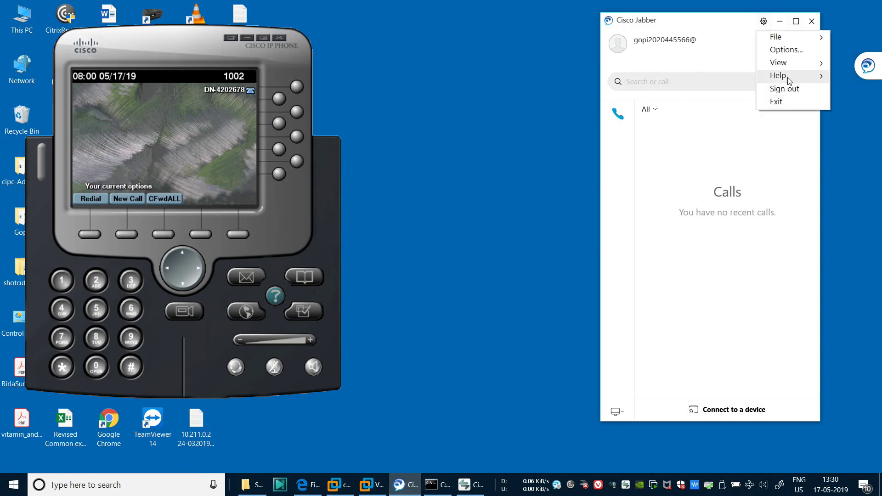
mouse_move(787, 77)
left_click(688, 140)
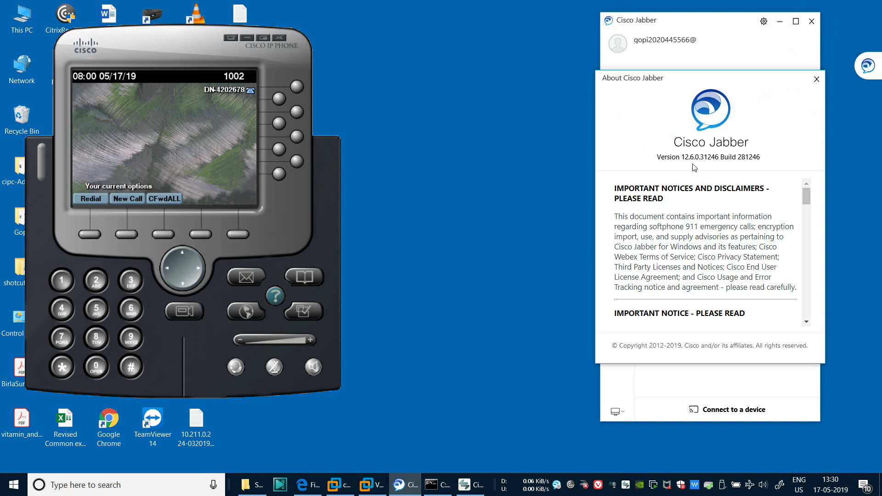
scroll(709, 202, "down", 15)
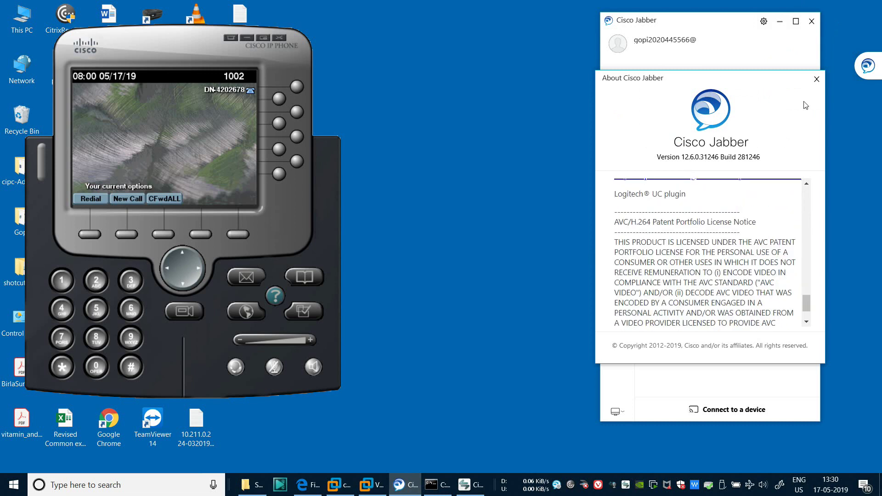
left_click(816, 79)
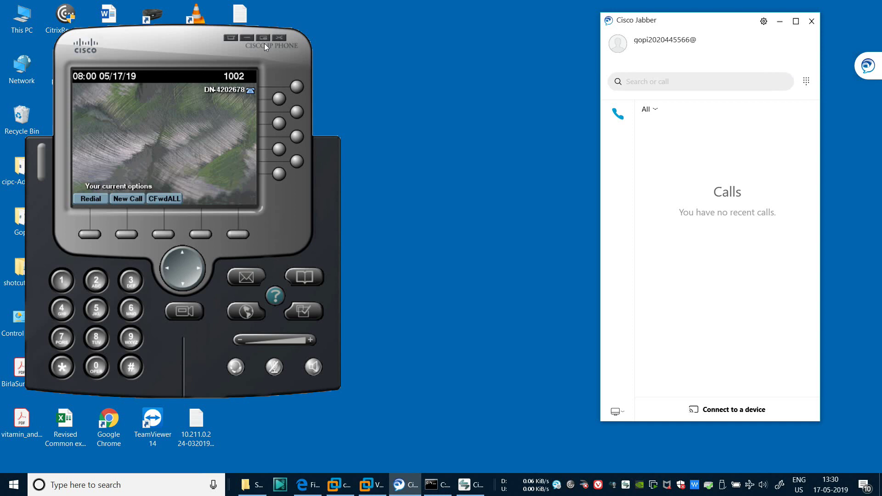
left_click_drag(202, 47, 445, 38)
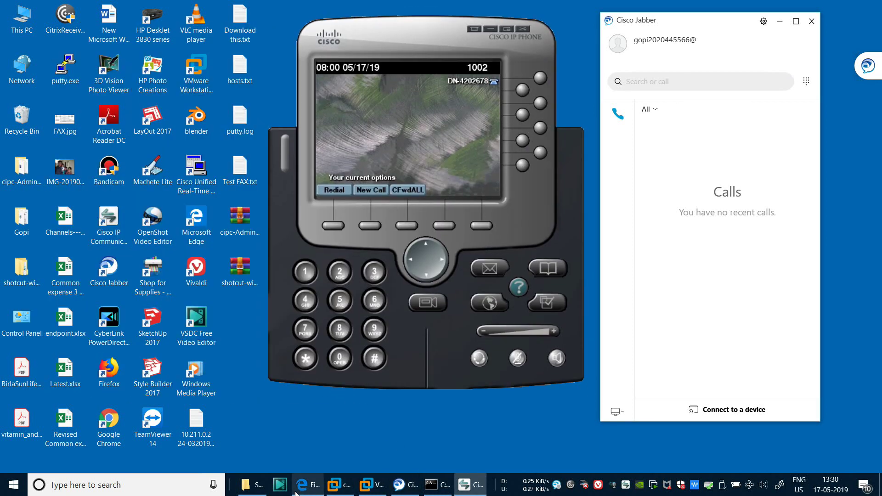
In the CUCM phone list, check that the Jabber device and test phone both read Registered with cucm115
left_click(303, 486)
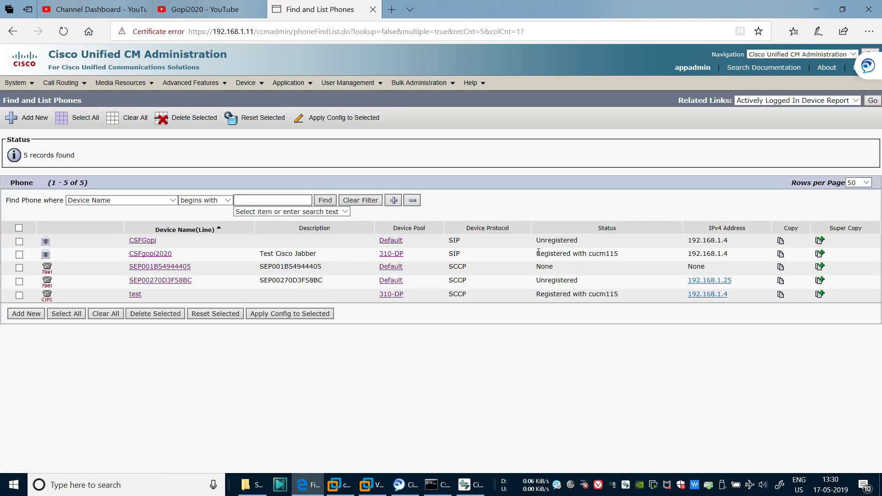
left_click_drag(537, 252, 666, 259)
left_click(534, 338)
left_click_drag(538, 294, 627, 295)
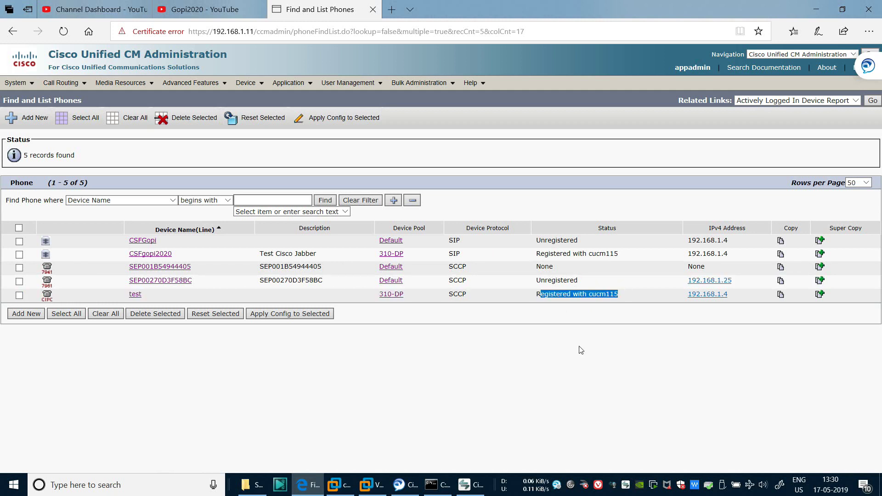
left_click(557, 306)
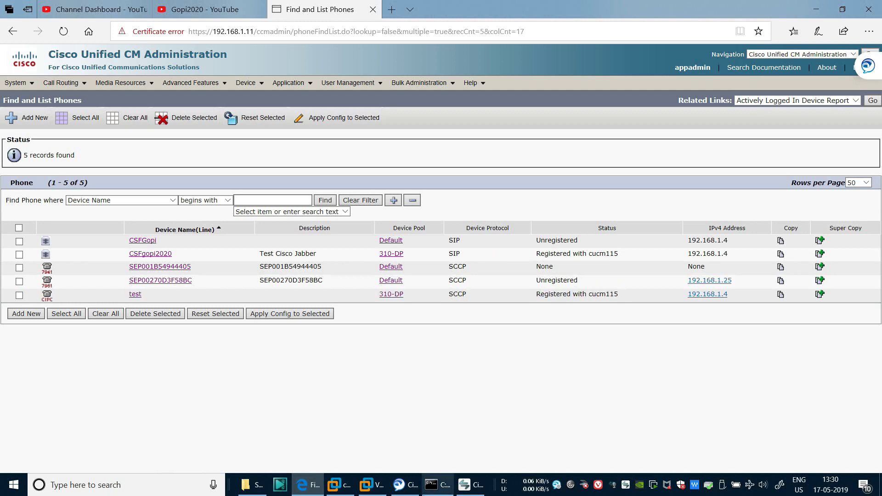
Minimize Edge and arrange the IP Communicator and Jabber windows on the desktop
left_click(466, 491)
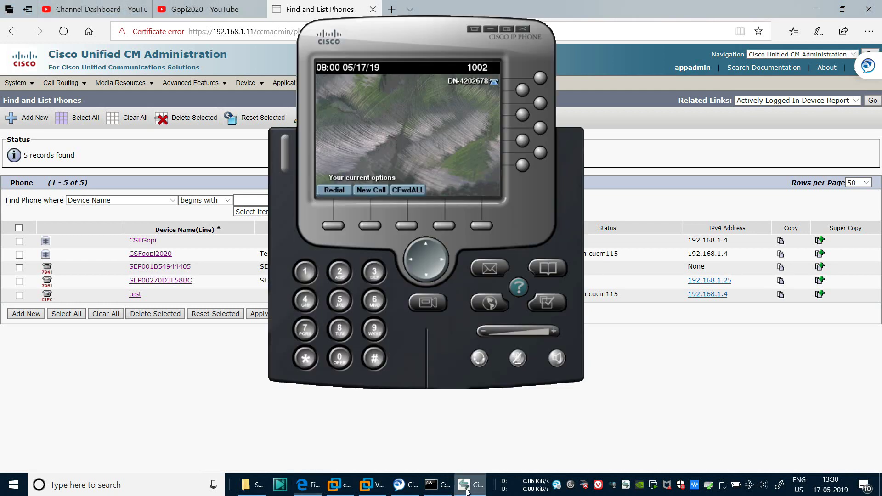
left_click_drag(437, 57, 219, 72)
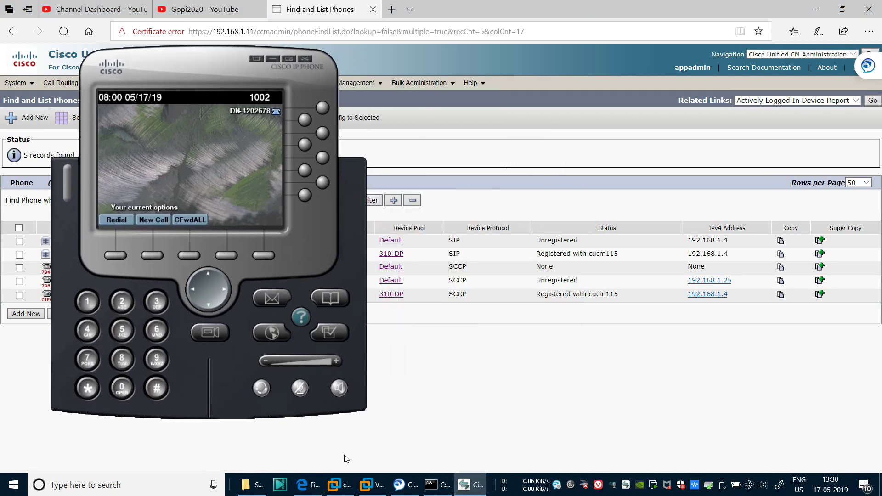
left_click(399, 485)
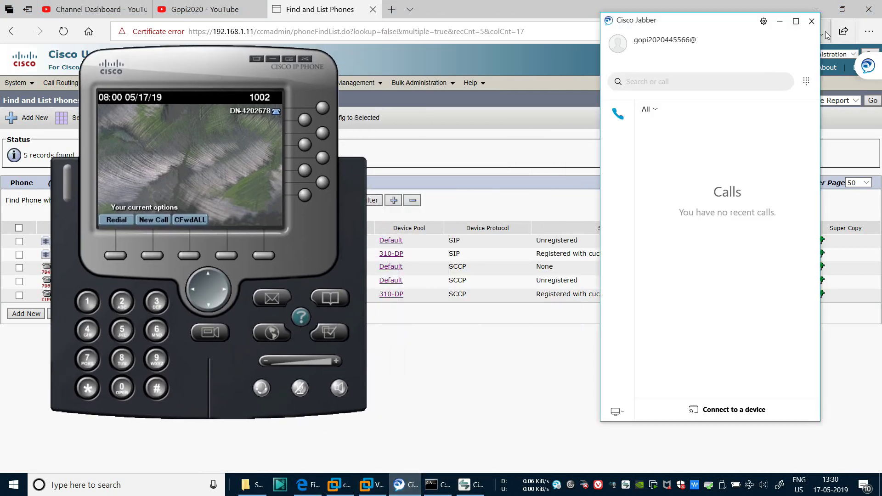
left_click(816, 9)
left_click_drag(290, 67, 197, 41)
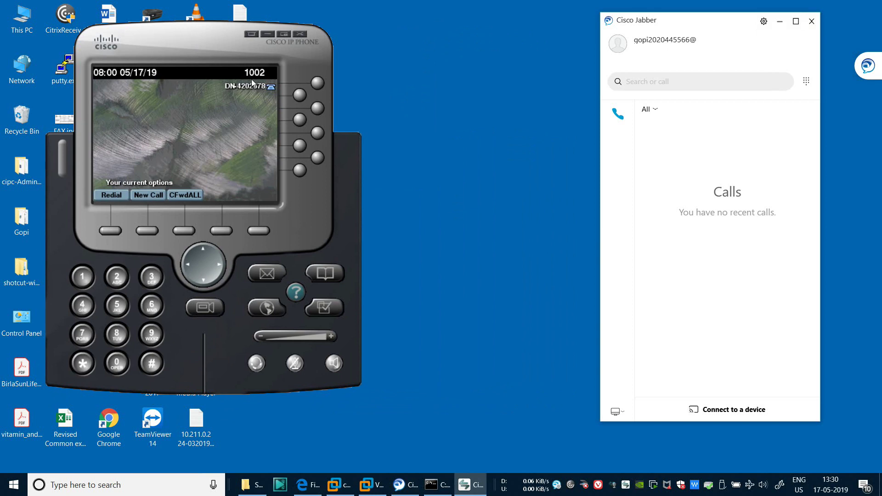
Dial extension 445566 from the IP Communicator keypad
left_click(84, 305)
left_click(84, 305)
left_click(118, 306)
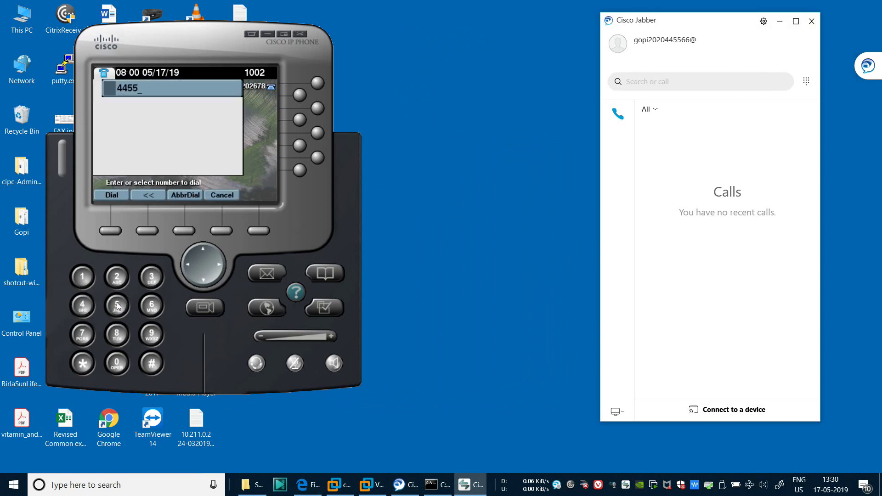
left_click(152, 305)
left_click(152, 305)
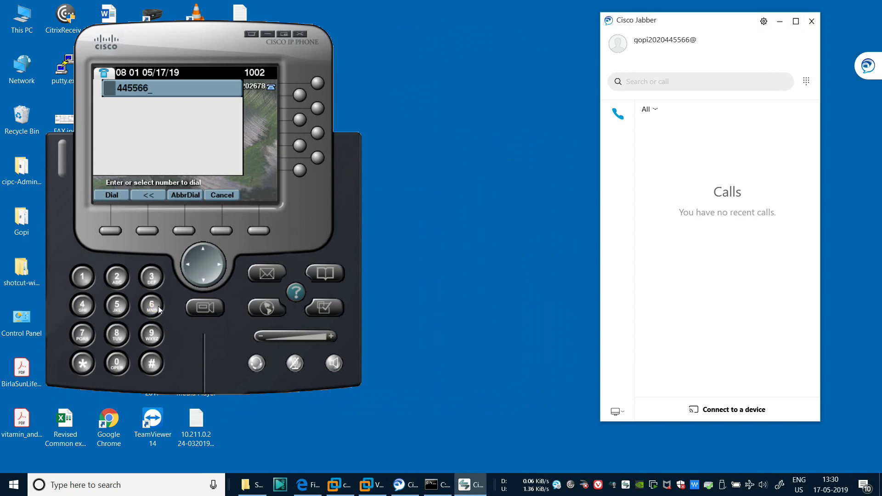
left_click(112, 195)
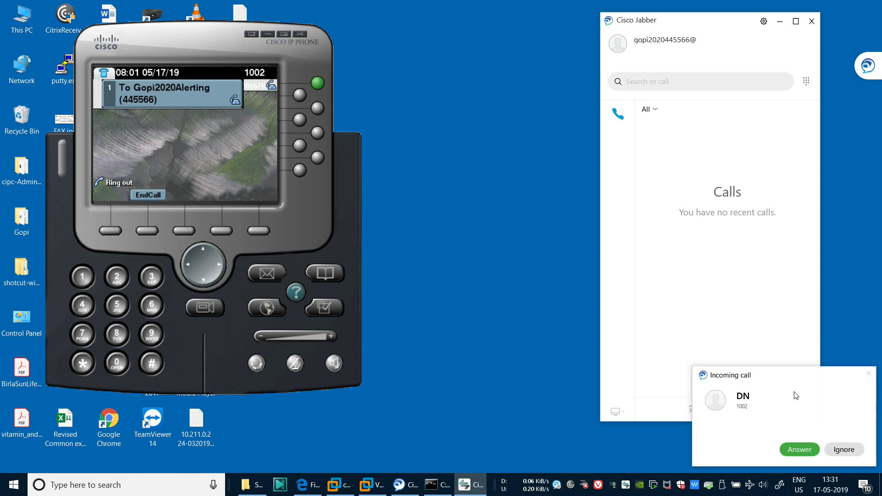
Answer the incoming call in Jabber so both softphones are connected
left_click_drag(801, 377, 496, 162)
left_click(505, 234)
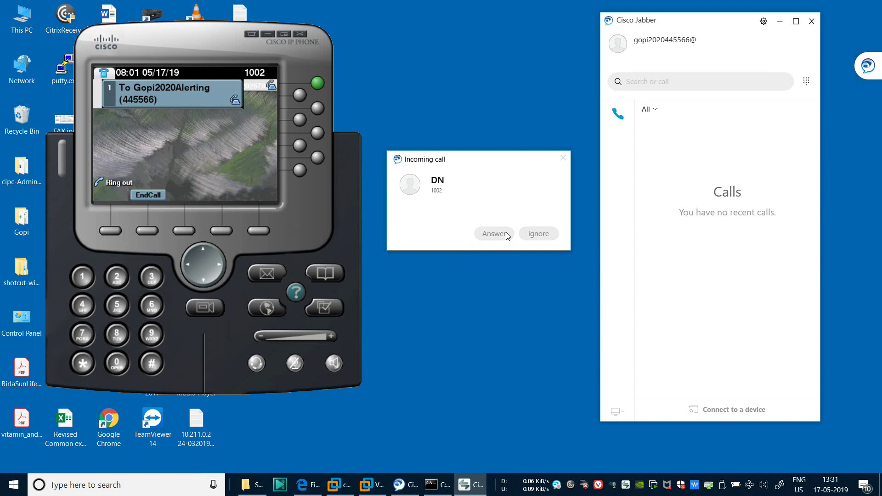
left_click_drag(391, 63, 614, 191)
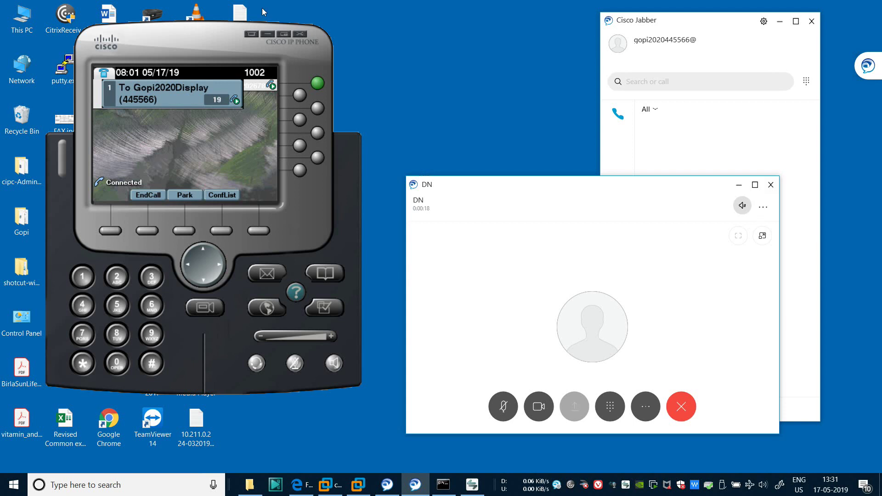
left_click_drag(181, 40, 173, 40)
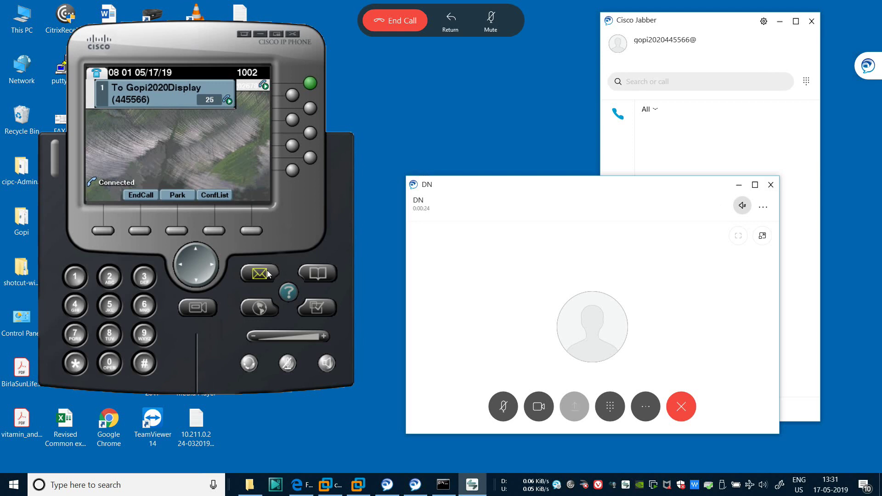
View the call statistics (G.722, 20 ms packets, no loss), then end the call from Jabber
double_click(289, 293)
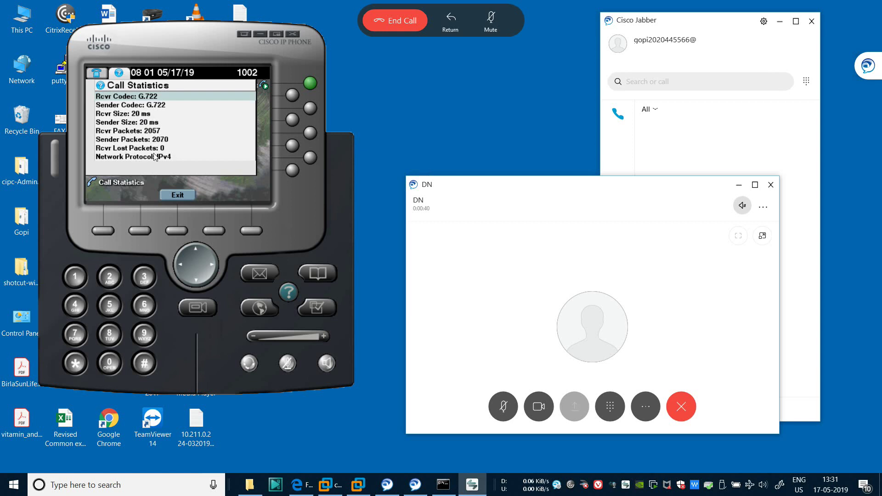
left_click(181, 197)
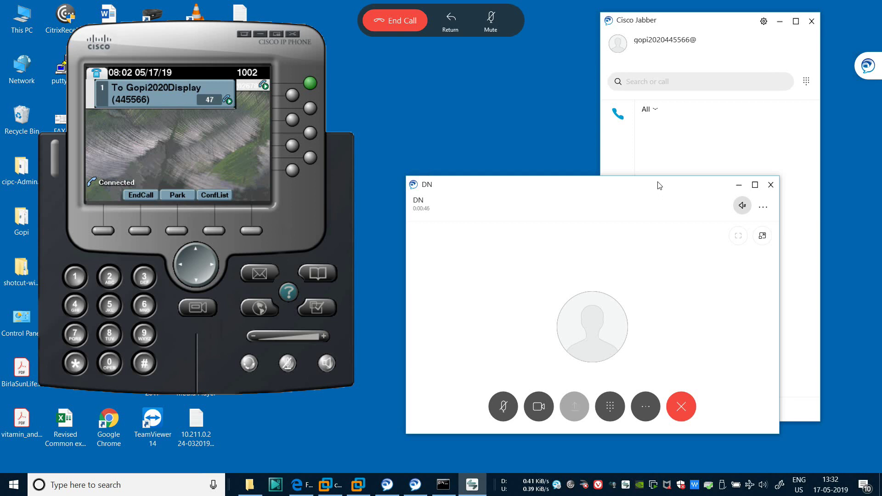
left_click_drag(651, 187, 670, 194)
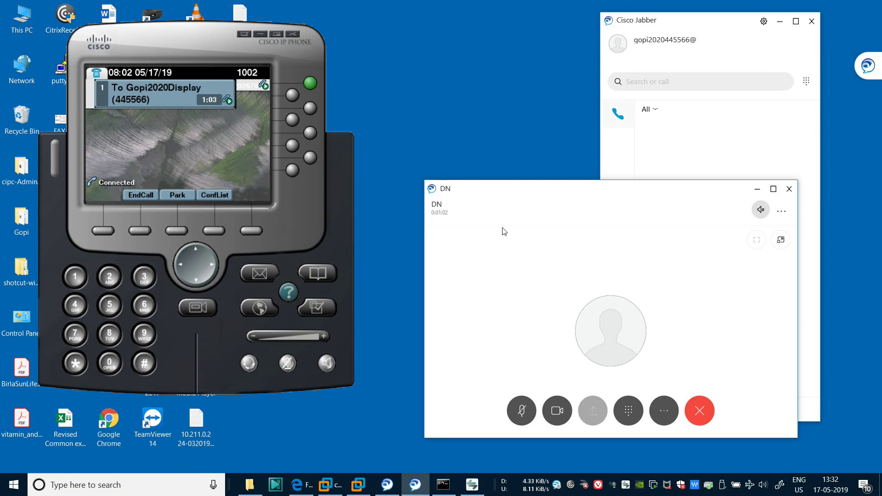
left_click(699, 411)
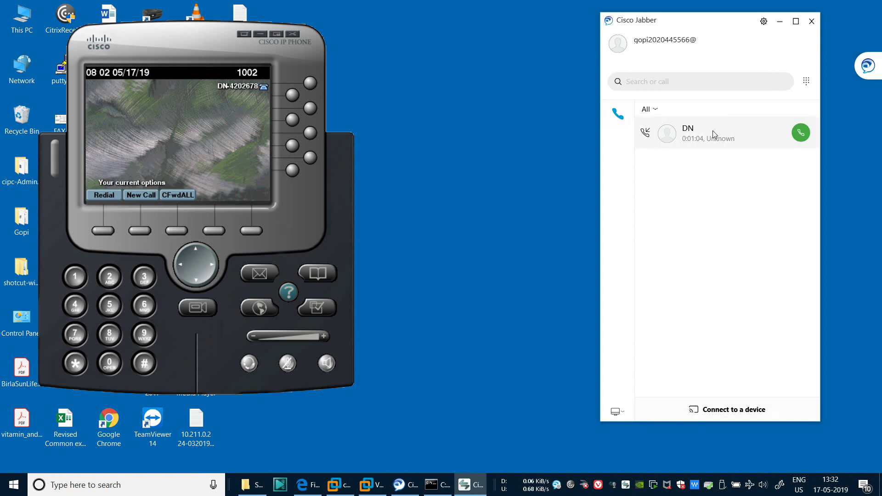
Call DN back at extension 1002 from Jabber's recent calls list
mouse_move(712, 130)
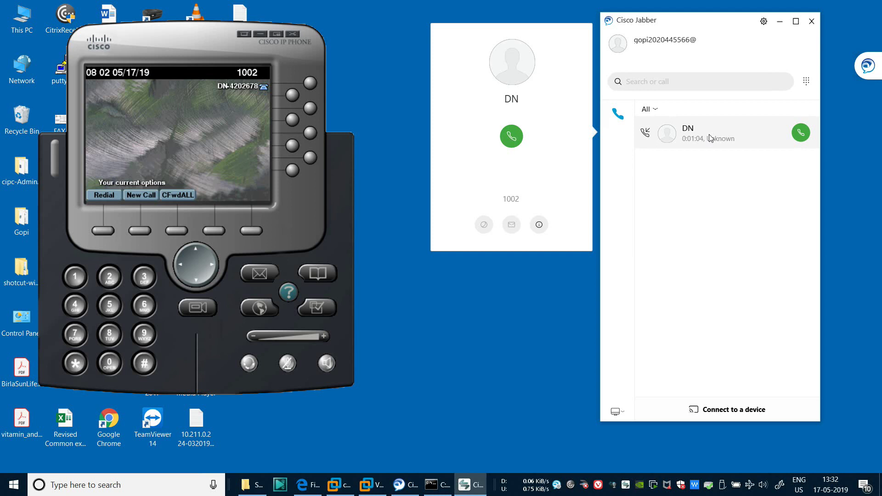
left_click(682, 216)
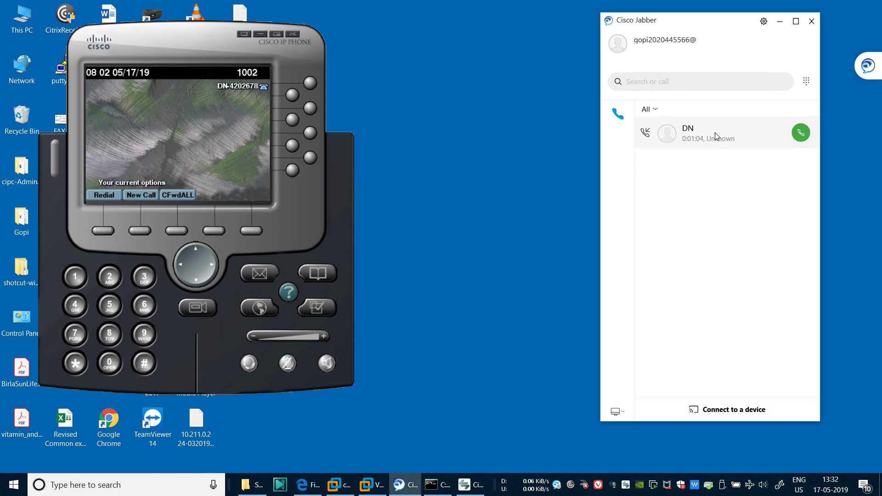
mouse_move(715, 132)
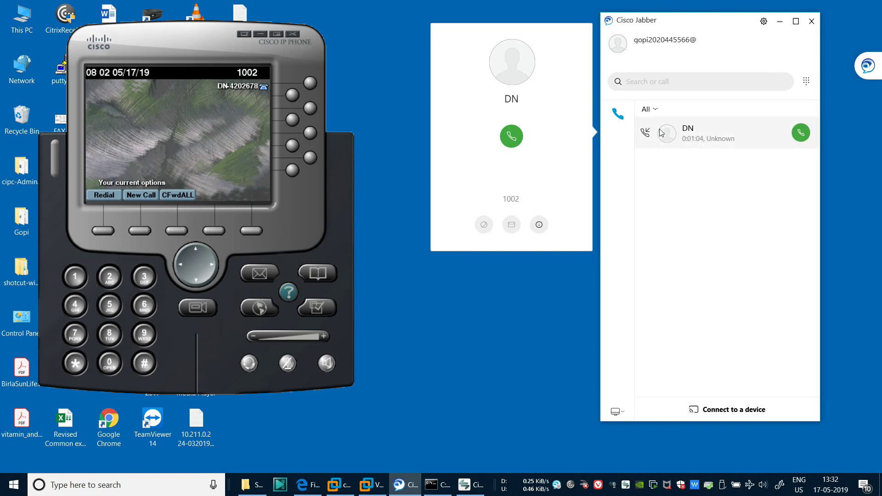
left_click(801, 132)
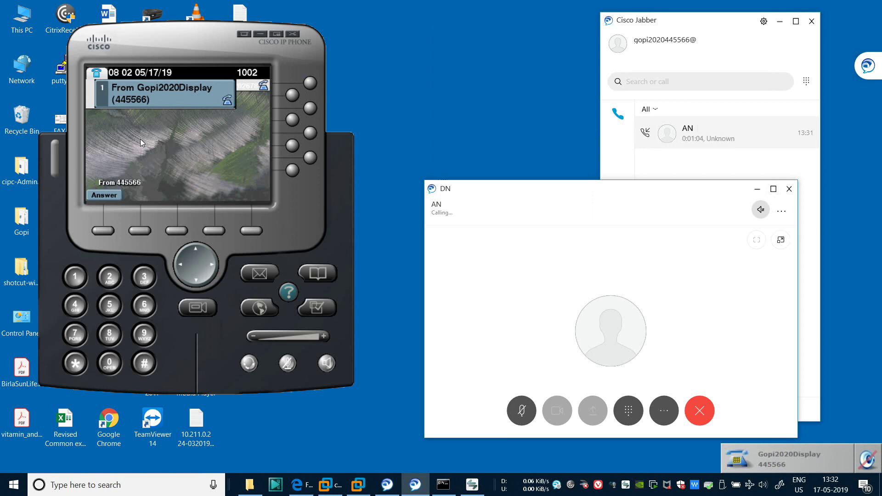
Answer Jabber's incoming call on IP Communicator line 1002
left_click(105, 195)
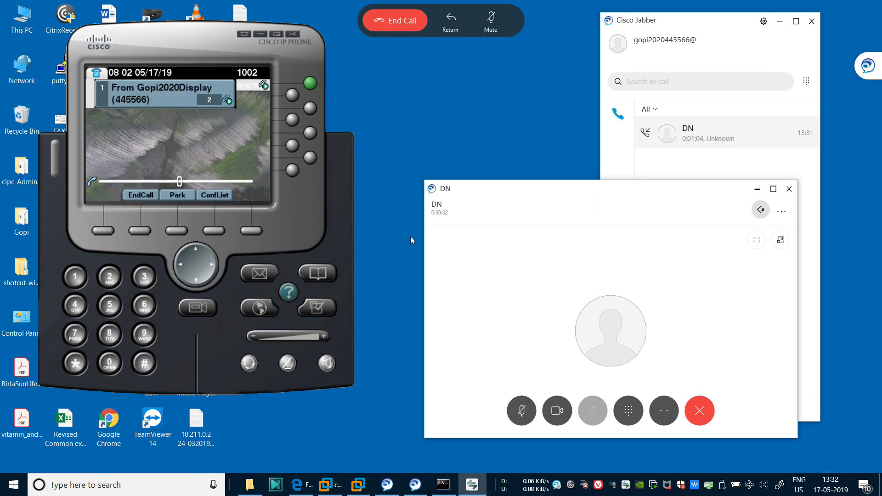
mouse_move(538, 193)
left_mouse_down()
mouse_move(535, 163)
mouse_move(538, 183)
left_mouse_up()
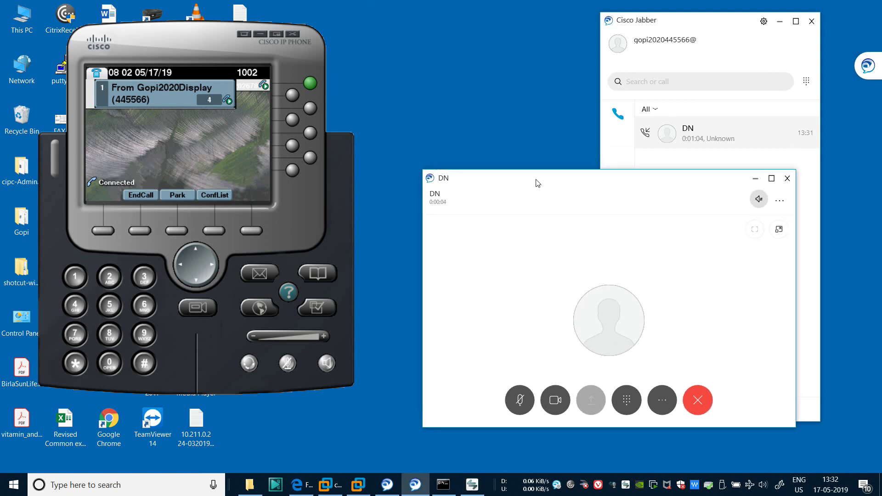
left_click_drag(177, 43, 155, 48)
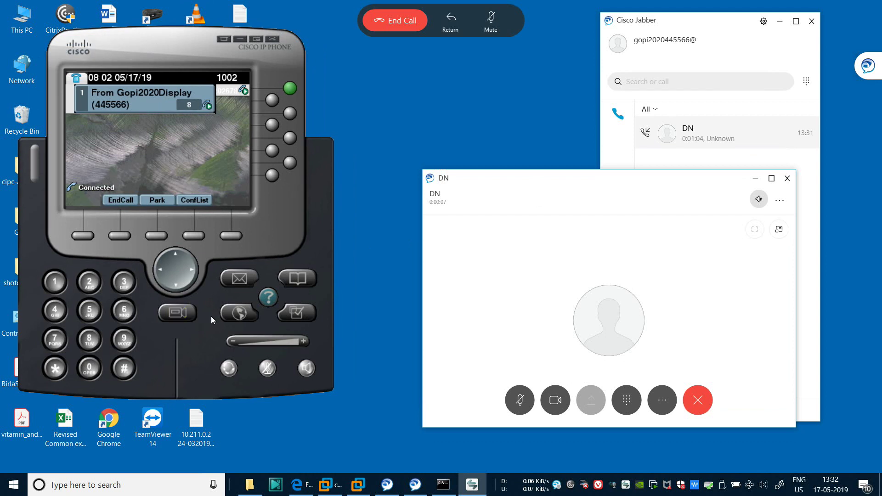
Show the call statistics, dismiss the stray help window, then exit and end the call
left_click(269, 299)
left_click(266, 298)
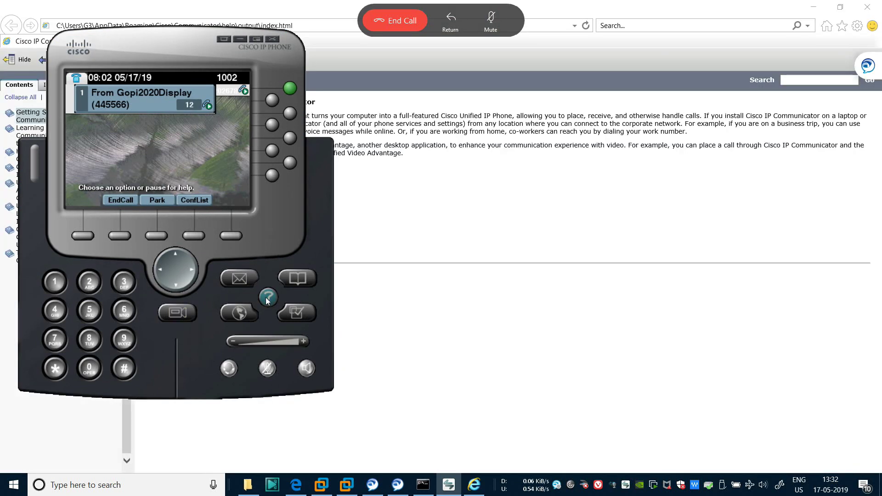
left_click(264, 303)
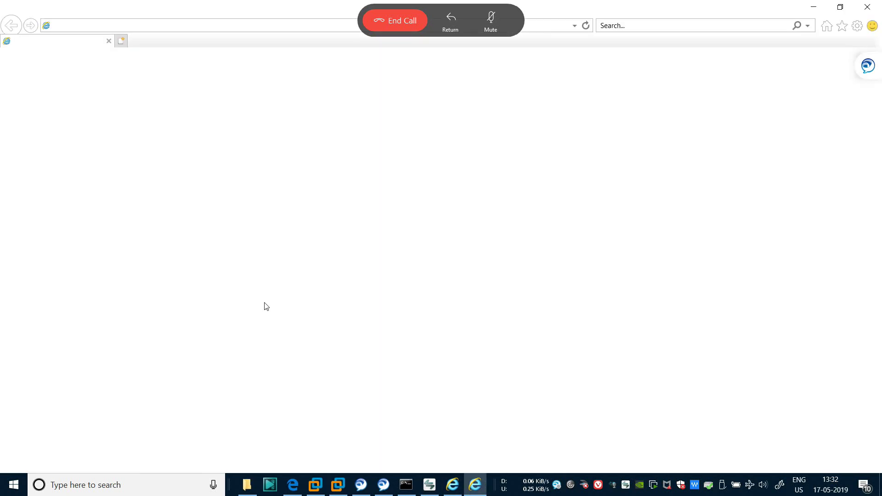
left_click(867, 10)
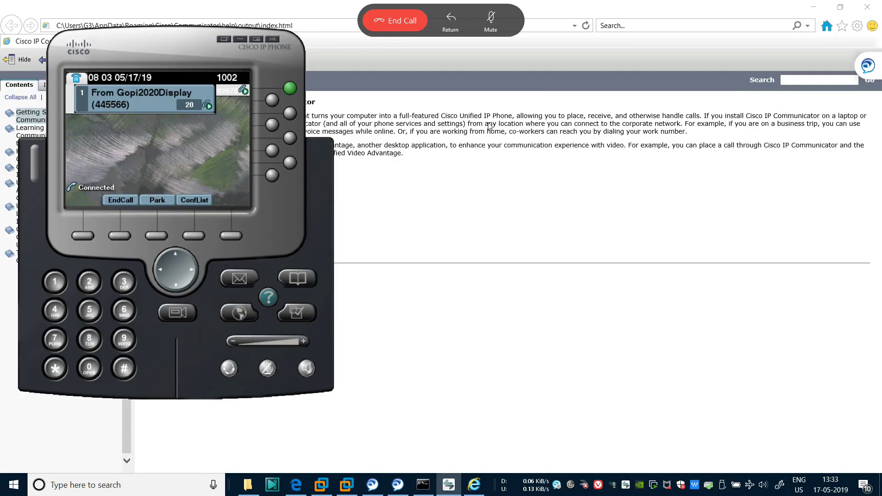
left_click(267, 297)
left_click(268, 297)
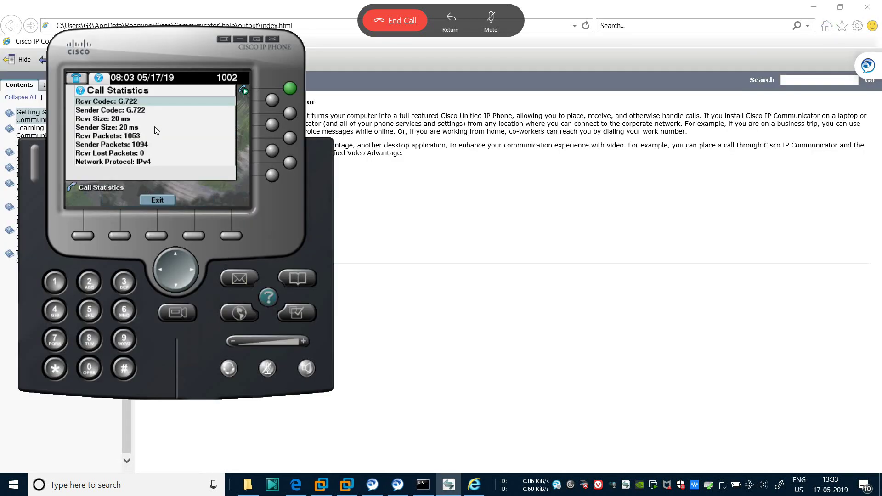
left_click(867, 7)
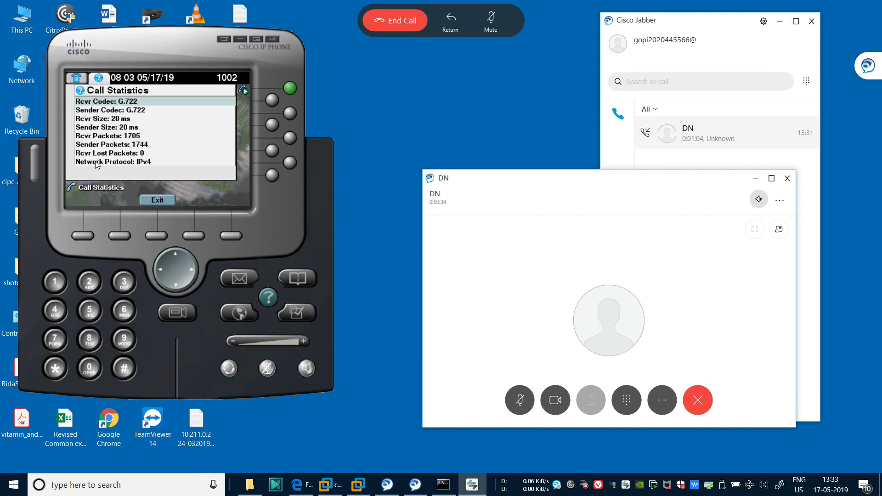
left_click(158, 200)
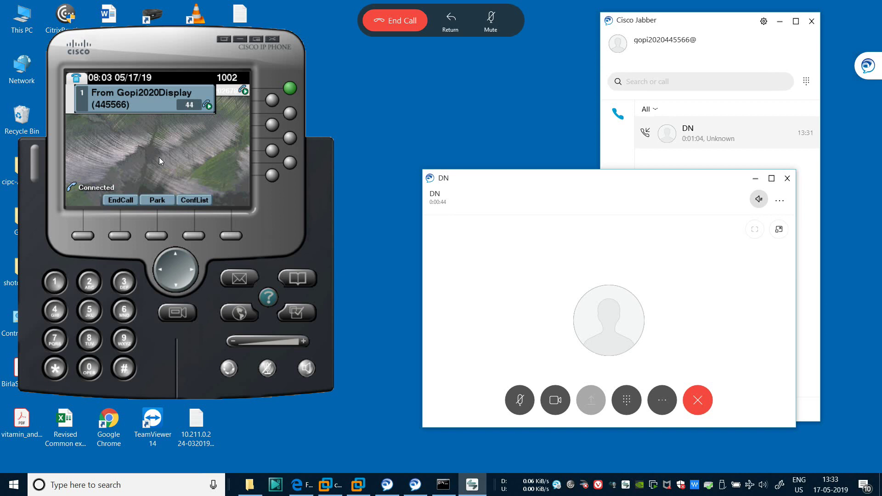
left_click_drag(268, 225, 304, 237)
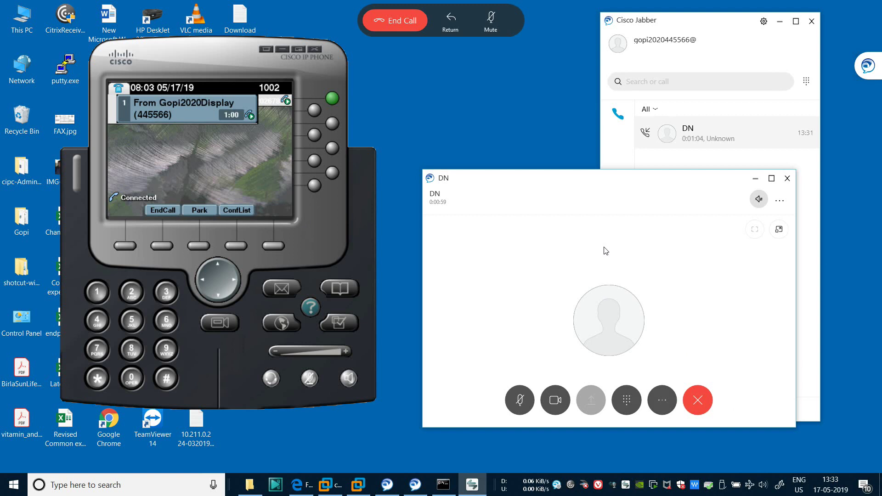
left_click(170, 207)
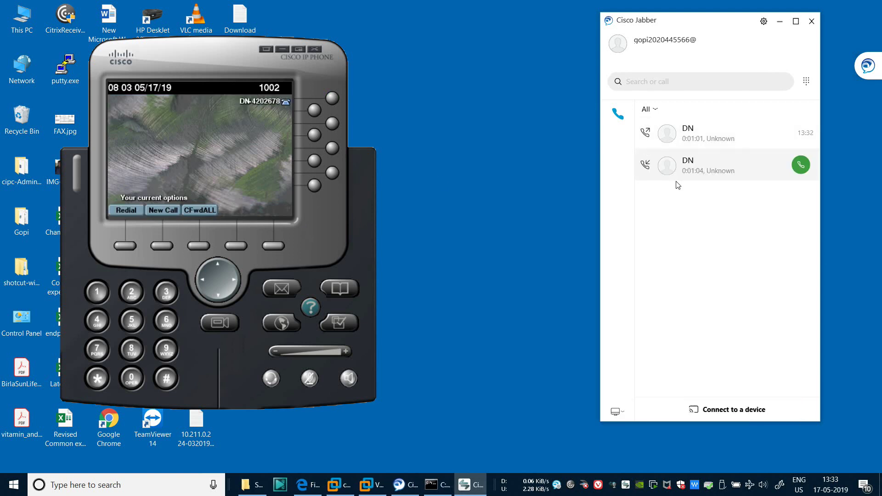
Open the saved architecture drawing in Windows Ink Sketchpad
left_click_drag(191, 62, 153, 37)
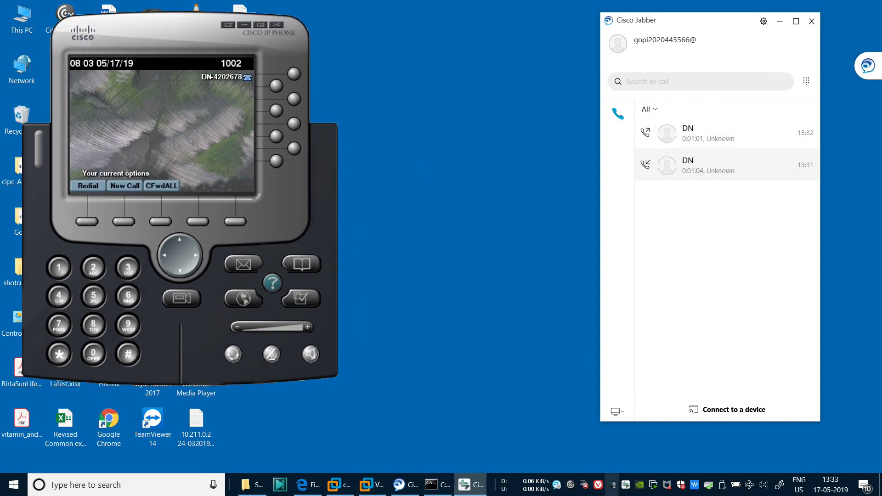
left_click(779, 487)
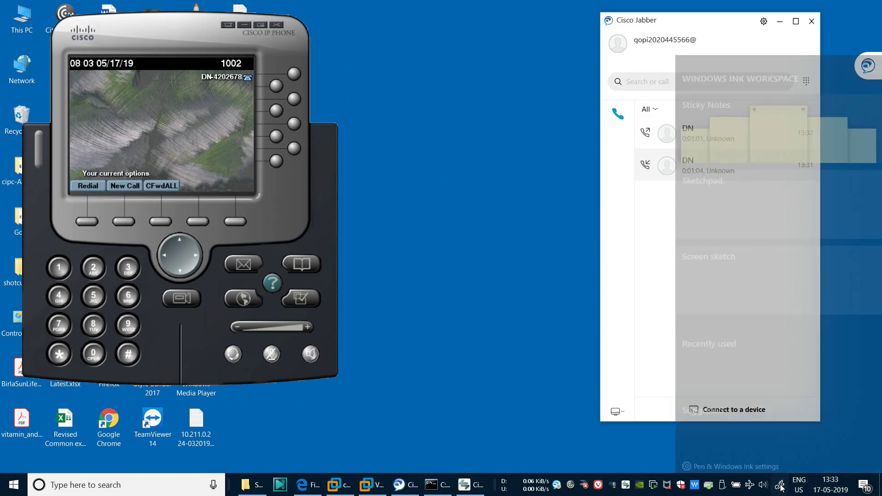
left_click(745, 224)
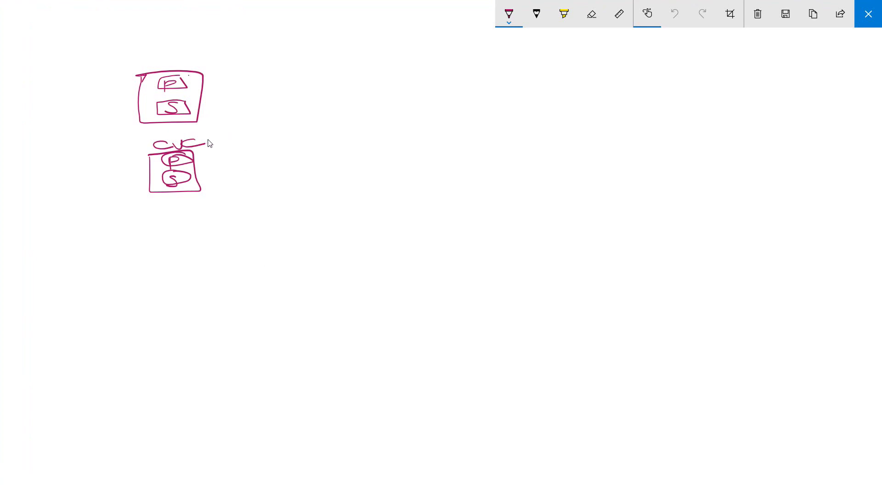
Draw the IMP box and the remote P/S cluster box, joined by a line labelled ICT
mouse_move(239, 210)
left_mouse_down()
mouse_move(271, 252)
mouse_move(266, 201)
mouse_move(239, 209)
mouse_move(254, 230)
mouse_move(271, 226)
left_mouse_up()
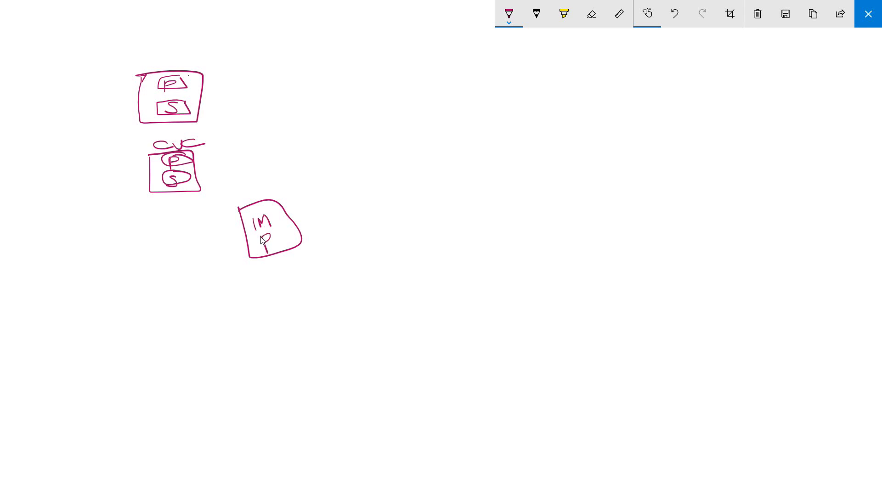
mouse_move(351, 95)
left_mouse_down()
mouse_move(369, 138)
mouse_move(407, 83)
mouse_move(349, 86)
mouse_move(349, 110)
mouse_move(385, 95)
mouse_move(375, 132)
left_mouse_up()
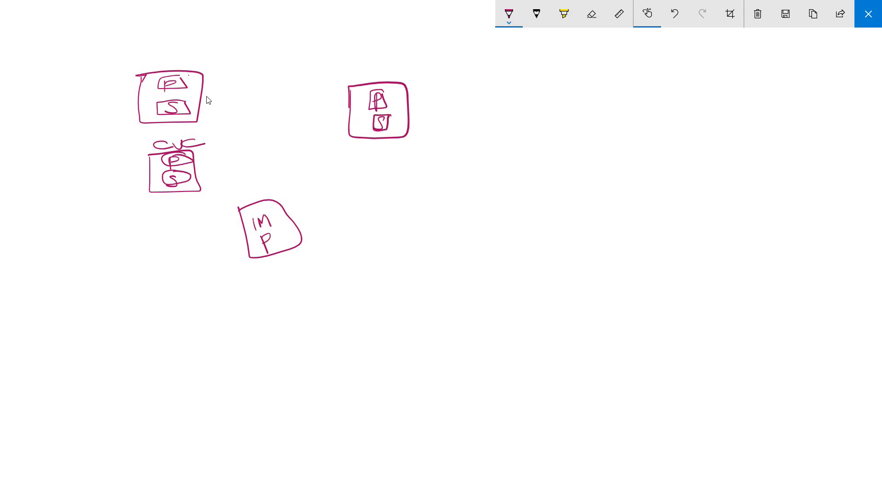
left_click_drag(202, 96, 356, 97)
mouse_move(258, 56)
left_mouse_down()
mouse_move(264, 76)
mouse_move(268, 53)
mouse_move(274, 75)
left_mouse_up()
mouse_move(268, 56)
left_mouse_down()
mouse_move(293, 69)
mouse_move(308, 54)
left_mouse_up()
left_click_drag(302, 59, 302, 77)
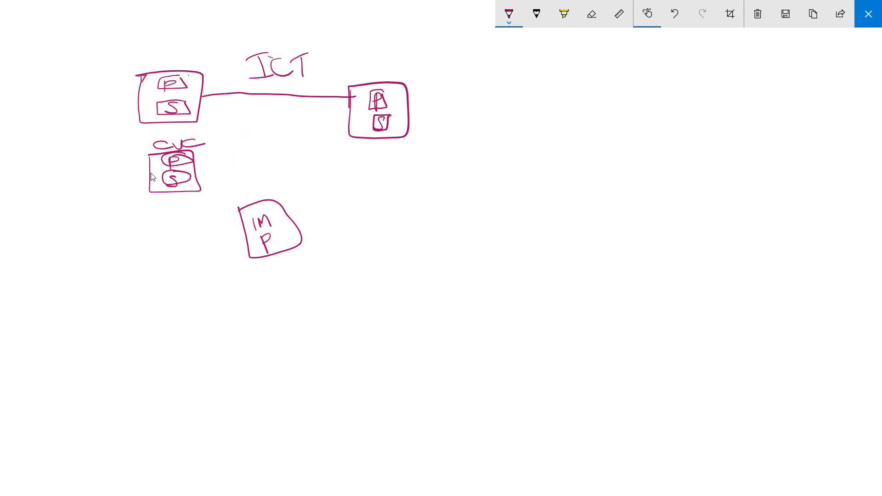
Link the top box to the IMP box and to a new bottom-left box labelled UCC
mouse_move(136, 180)
left_mouse_down()
mouse_move(125, 140)
mouse_move(158, 127)
left_mouse_up()
left_click_drag(190, 132, 233, 182)
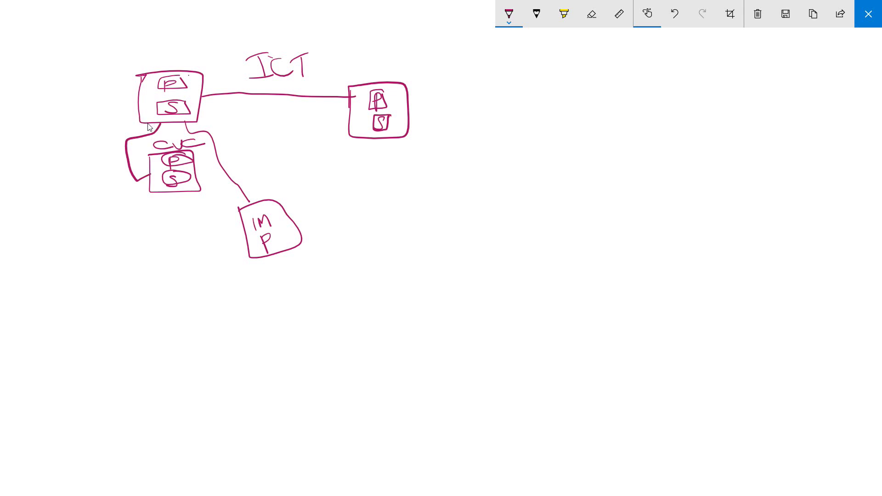
mouse_move(150, 124)
left_mouse_down()
mouse_move(136, 207)
mouse_move(144, 301)
mouse_move(146, 260)
mouse_move(136, 284)
mouse_move(145, 270)
mouse_move(158, 274)
left_mouse_up()
left_click_drag(166, 262, 166, 272)
left_click_drag(162, 270, 170, 275)
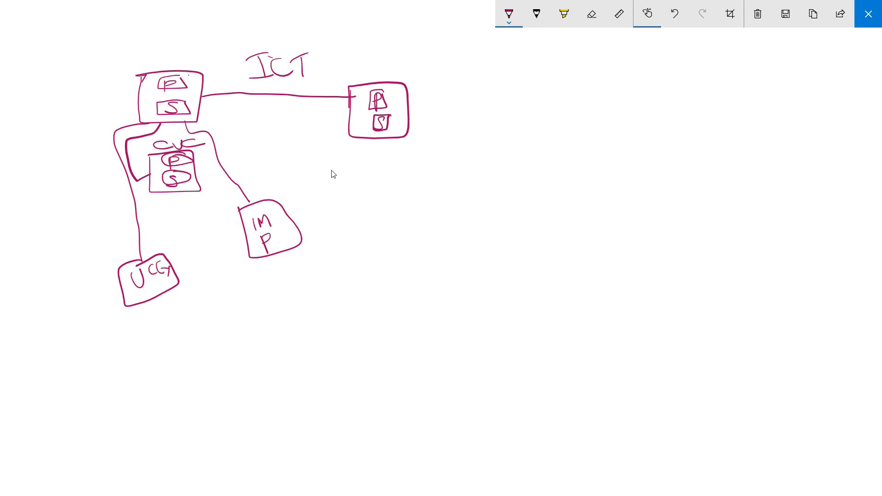
Draw a crossed-circle gateway with an outgoing line labelled E1
mouse_move(358, 164)
left_mouse_down()
mouse_move(370, 186)
mouse_move(362, 168)
mouse_move(363, 198)
mouse_move(365, 171)
mouse_move(293, 180)
mouse_move(288, 140)
mouse_move(199, 110)
left_mouse_up()
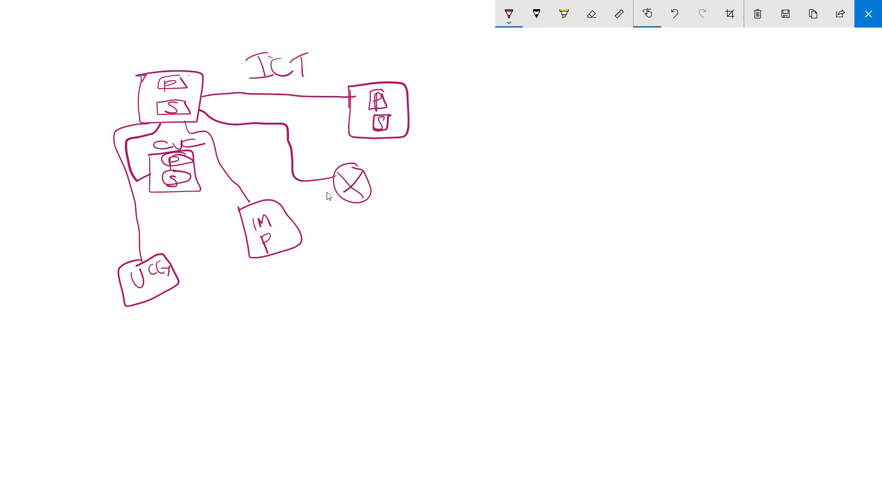
left_click_drag(371, 186, 481, 185)
mouse_move(406, 161)
left_mouse_down()
mouse_move(416, 173)
mouse_move(412, 161)
left_mouse_up()
left_click_drag(403, 169, 421, 175)
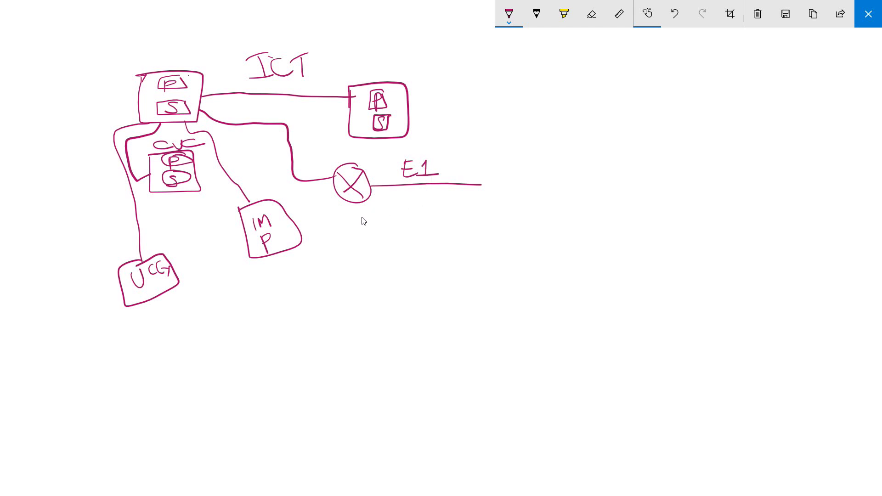
Add a small circle with a SIP–GSM–SIM line ending in a PSTN cloud
mouse_move(388, 214)
left_mouse_down()
mouse_move(361, 232)
mouse_move(421, 231)
left_mouse_up()
mouse_move(439, 216)
left_mouse_down()
mouse_move(428, 235)
mouse_move(445, 234)
left_mouse_up()
mouse_move(451, 232)
left_mouse_down()
mouse_move(461, 216)
mouse_move(454, 225)
left_mouse_up()
mouse_move(484, 223)
left_mouse_down()
mouse_move(494, 216)
mouse_move(494, 245)
mouse_move(501, 230)
mouse_move(562, 221)
mouse_move(576, 235)
mouse_move(594, 235)
left_mouse_up()
mouse_move(600, 235)
left_mouse_down()
mouse_move(605, 224)
mouse_move(616, 235)
mouse_move(660, 229)
mouse_move(704, 199)
mouse_move(746, 257)
mouse_move(662, 227)
mouse_move(673, 241)
left_mouse_up()
mouse_move(674, 224)
left_mouse_down()
mouse_move(677, 242)
mouse_move(708, 230)
left_mouse_up()
mouse_move(698, 231)
left_mouse_down()
mouse_move(698, 247)
mouse_move(729, 222)
left_mouse_up()
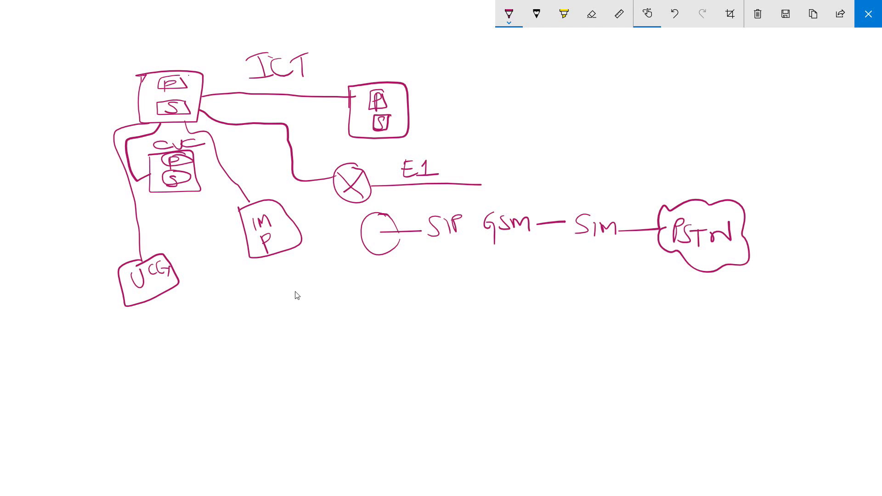
Handwrite an @ handle below the SIP circle and an underlined 'Thank you !!' beneath the diagram
left_click_drag(363, 270, 377, 296)
mouse_move(418, 250)
left_mouse_down()
mouse_move(408, 276)
mouse_move(529, 281)
left_mouse_up()
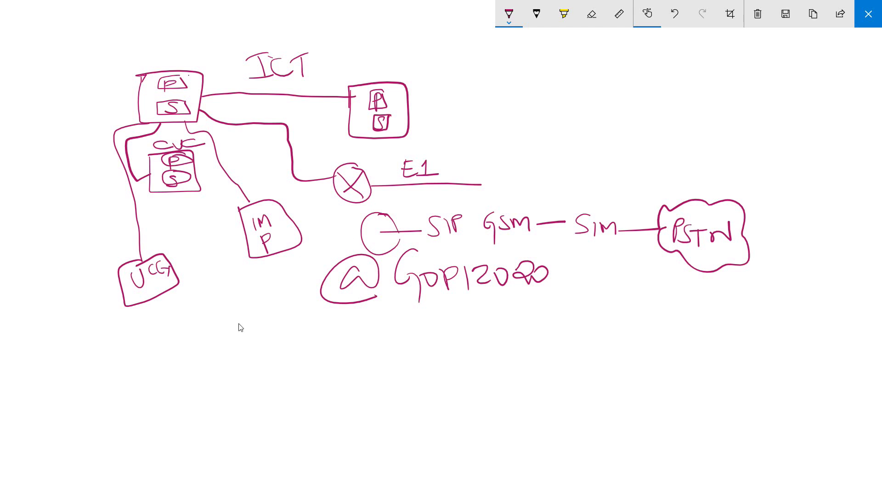
mouse_move(250, 322)
left_mouse_down()
mouse_move(298, 314)
mouse_move(280, 363)
left_mouse_up()
mouse_move(284, 297)
left_mouse_down()
mouse_move(302, 347)
mouse_move(336, 333)
mouse_move(359, 347)
left_mouse_up()
left_click_drag(364, 304, 368, 345)
mouse_move(382, 319)
left_mouse_down()
mouse_move(384, 338)
mouse_move(412, 350)
mouse_move(395, 361)
left_mouse_up()
left_click_drag(424, 332, 450, 341)
left_click_drag(463, 301, 468, 350)
left_click_drag(478, 293, 486, 342)
left_click(472, 351)
left_click(488, 347)
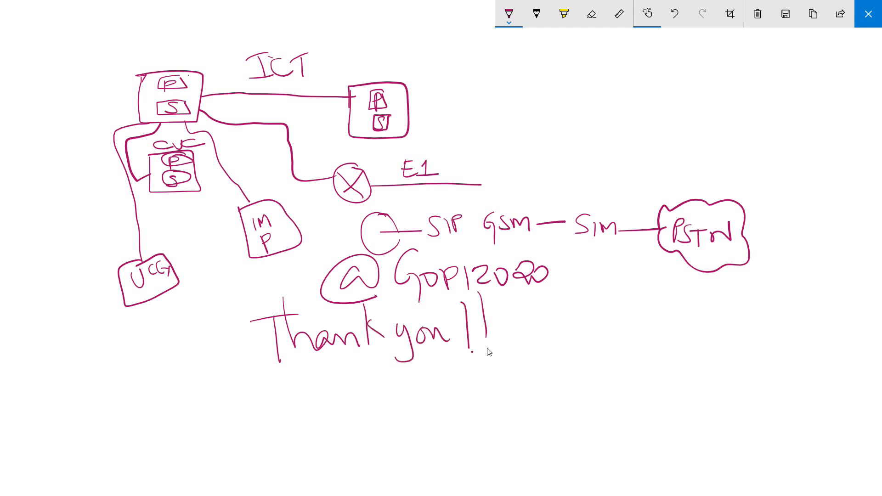
left_click_drag(271, 404, 462, 358)
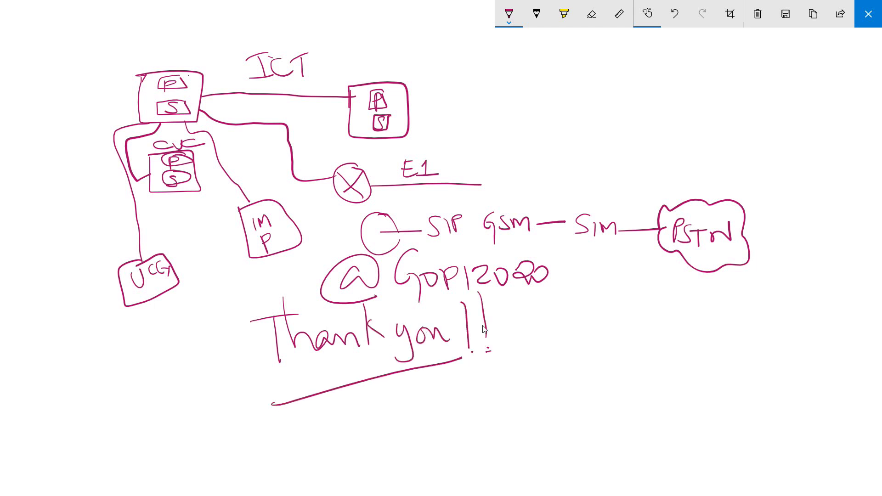